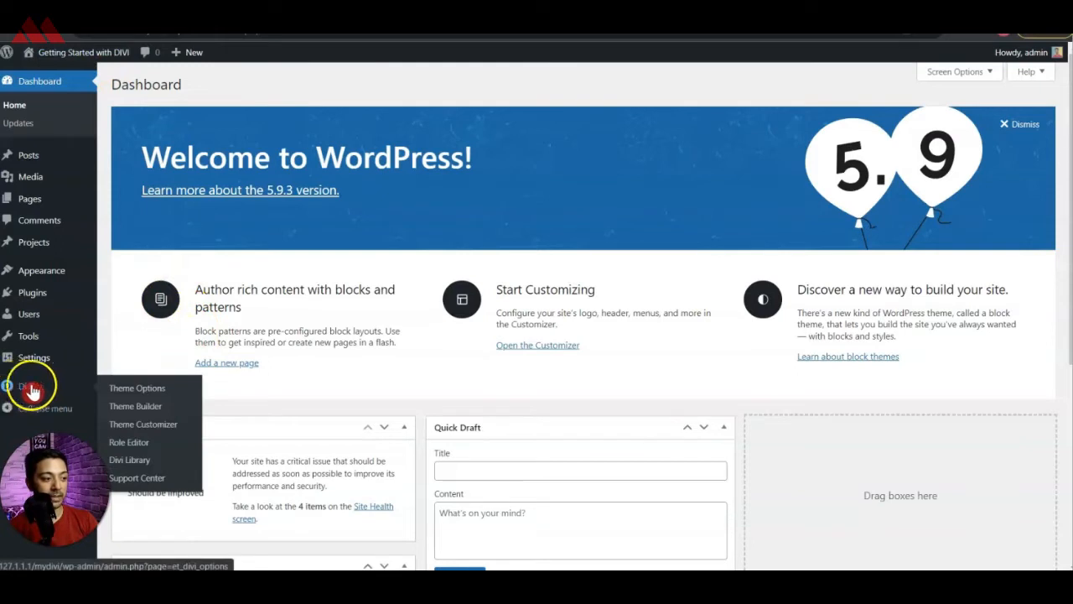
Open the Divi Theme Builder and start building a global header for the Default Website Template
{"action": "left_click", "coordinate": [145, 410]}
{"action": "left_click", "coordinate": [145, 409]}
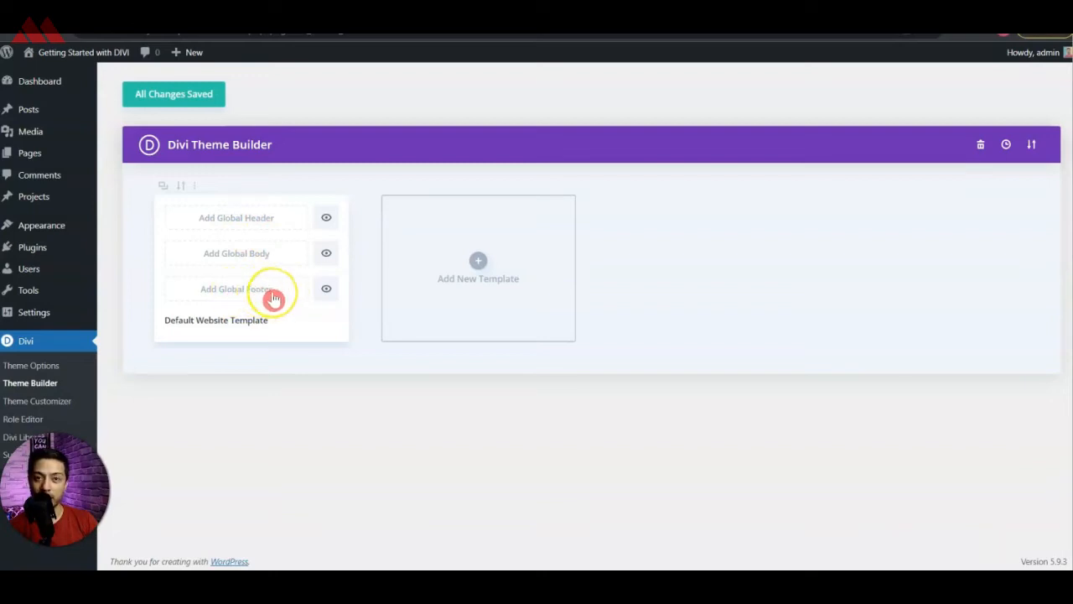
{"action": "left_click", "coordinate": [215, 220]}
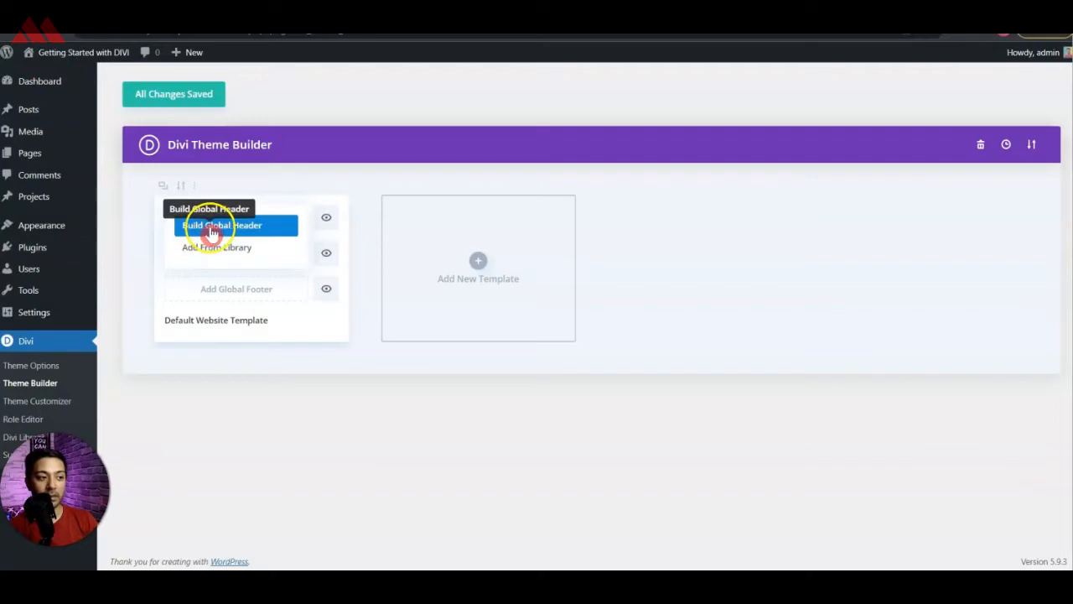
{"action": "left_click", "coordinate": [268, 225]}
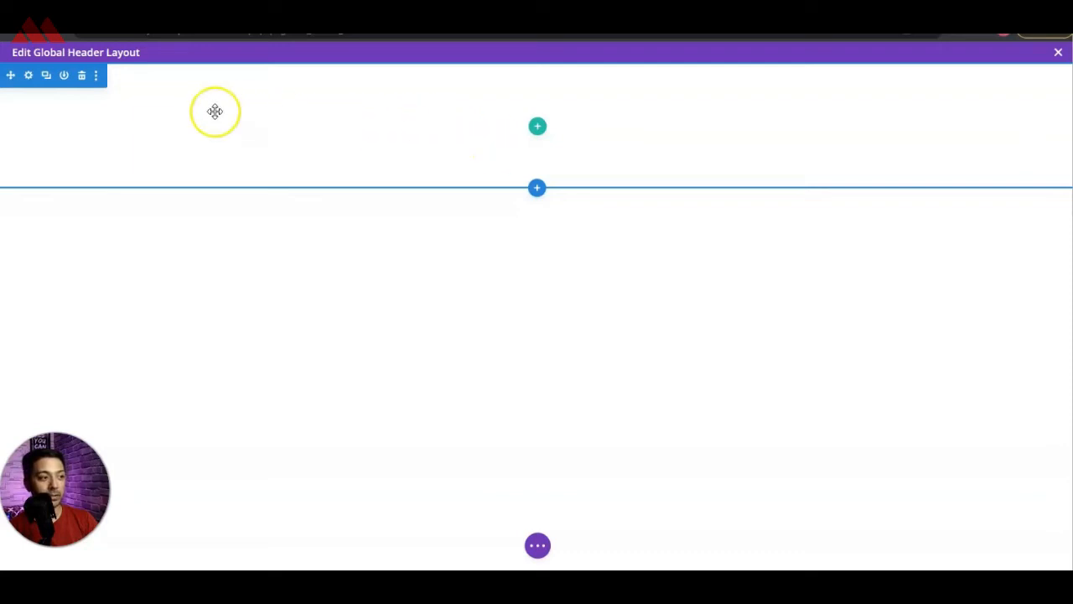
Give the header section a light grey background colour of #efefef and save the section settings
{"action": "left_click", "coordinate": [35, 82]}
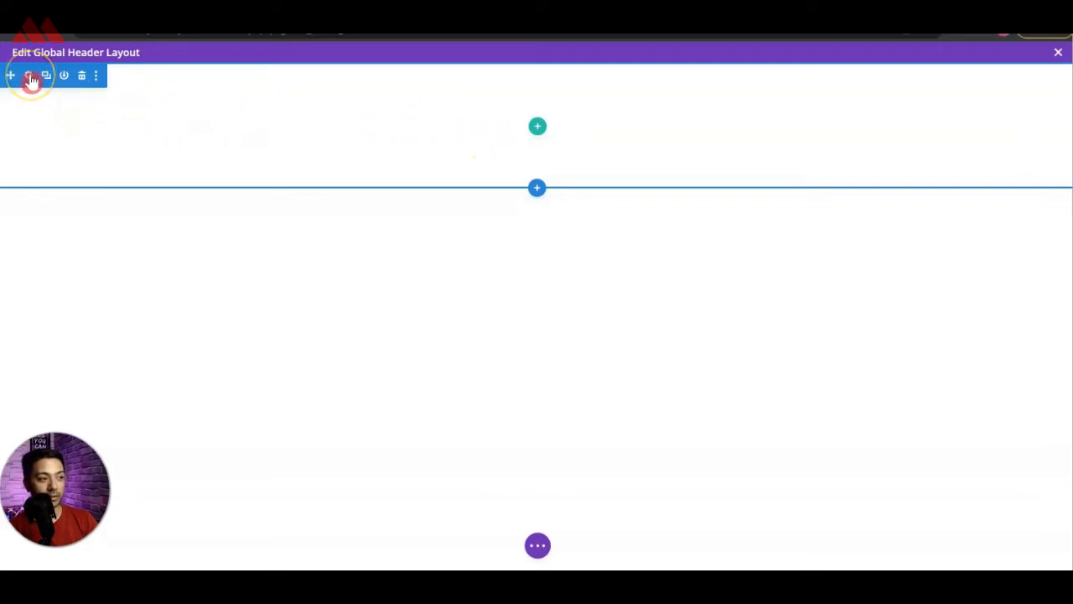
{"action": "left_click", "coordinate": [31, 80]}
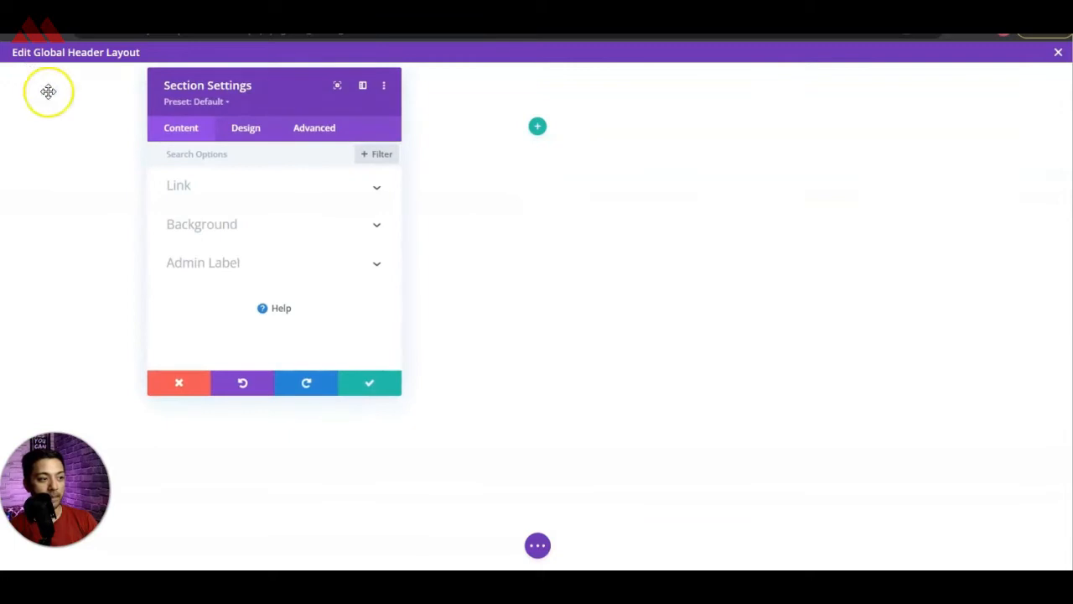
{"action": "left_click", "coordinate": [228, 228]}
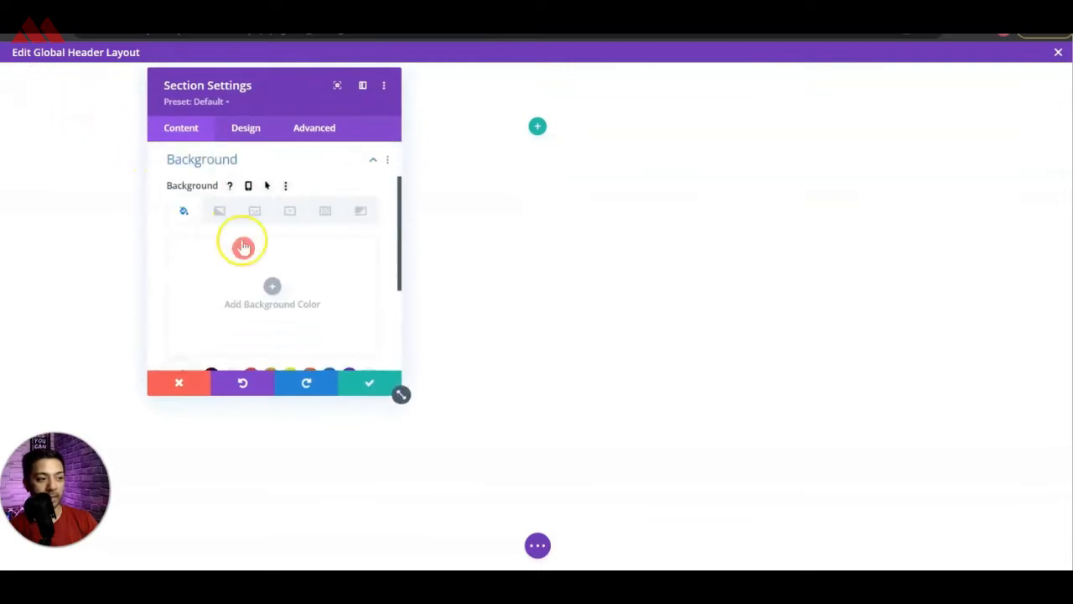
{"action": "left_click", "coordinate": [252, 248]}
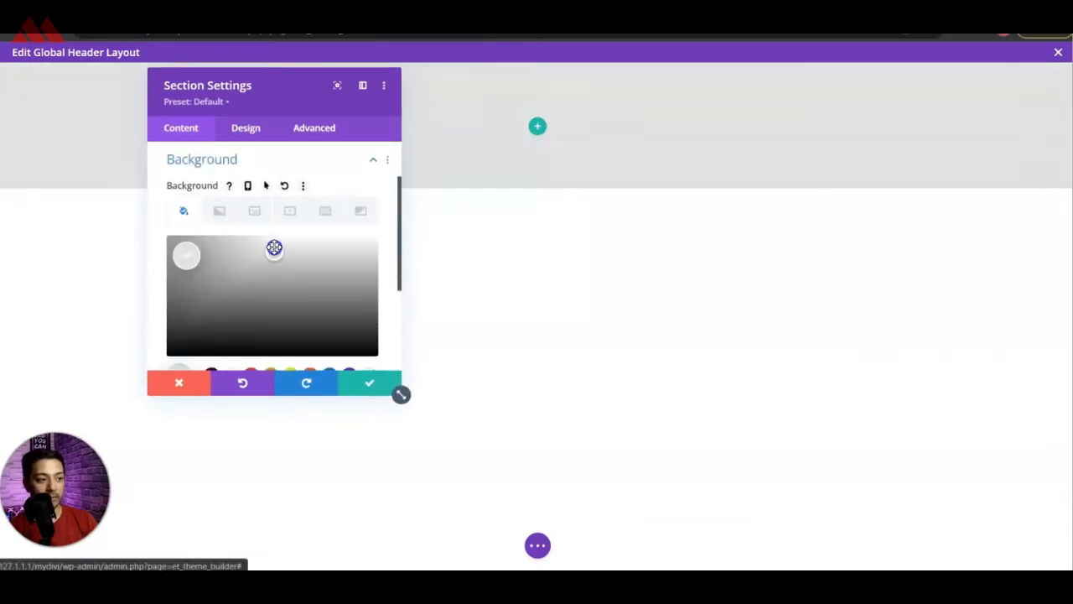
{"action": "left_click_drag", "start_coordinate": [273, 249], "coordinate": [280, 241]}
{"action": "left_click", "coordinate": [277, 243]}
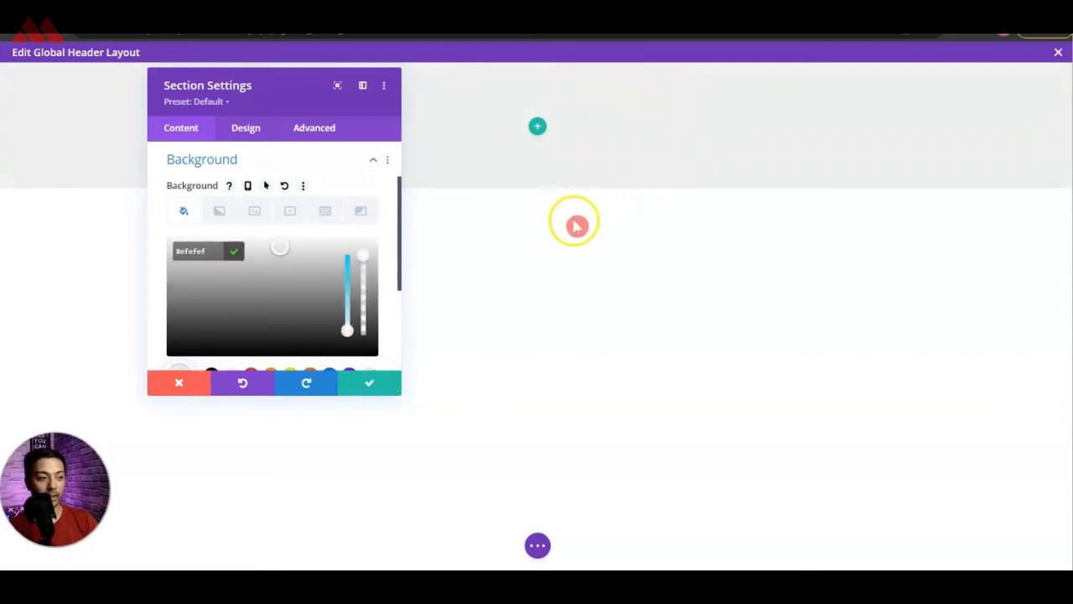
{"action": "left_click", "coordinate": [375, 388]}
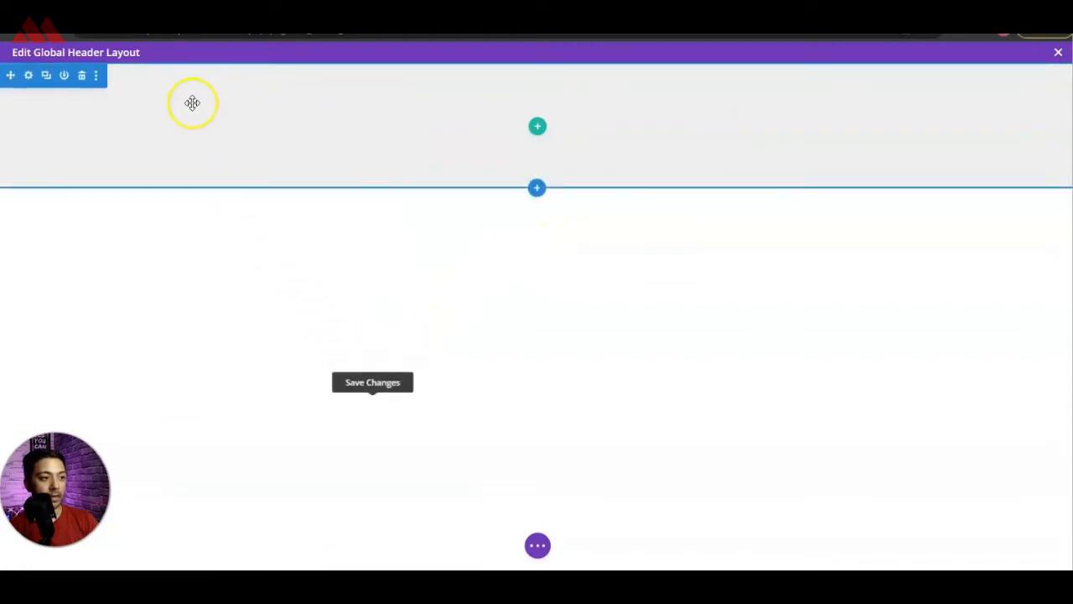
Insert a three-column row with a wide middle column into the section and add an Image module to its first column
{"action": "left_click", "coordinate": [541, 130]}
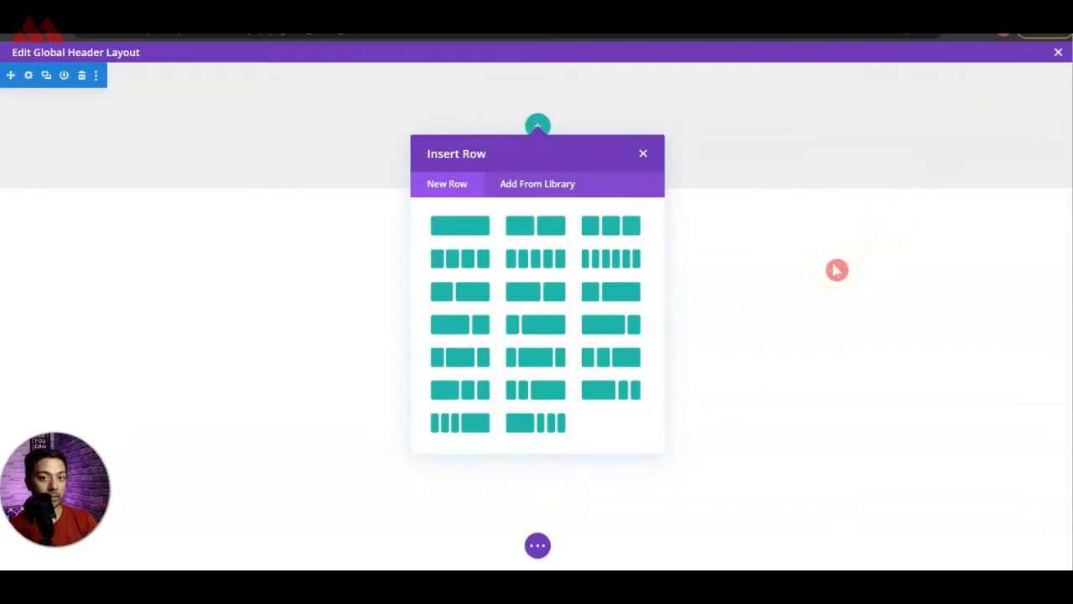
{"action": "left_click", "coordinate": [471, 369]}
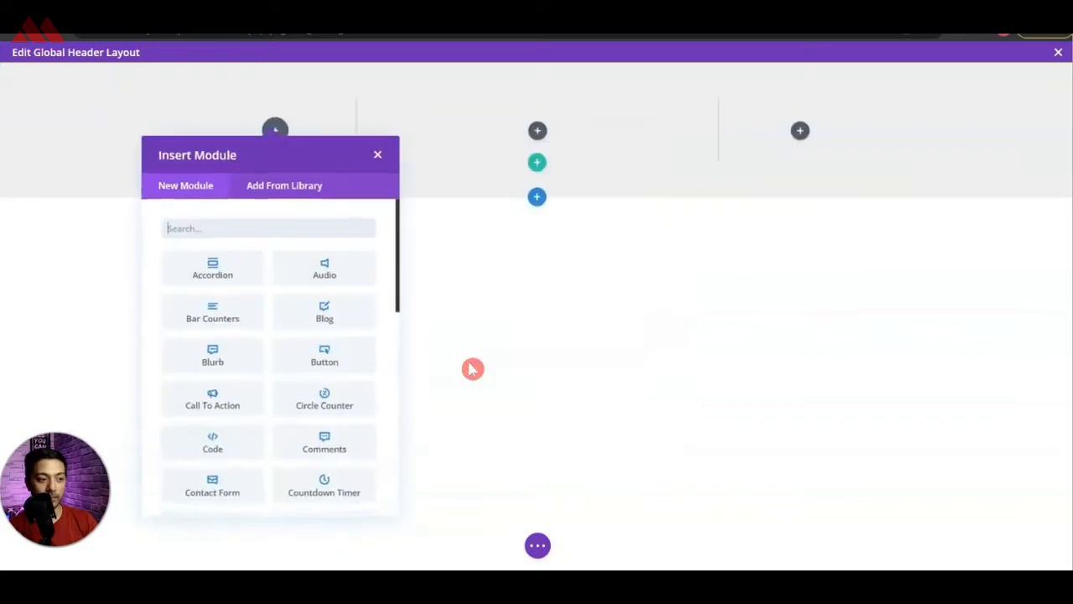
{"action": "left_click", "coordinate": [285, 126]}
{"action": "left_click", "coordinate": [290, 223]}
{"action": "type", "text": "i"}
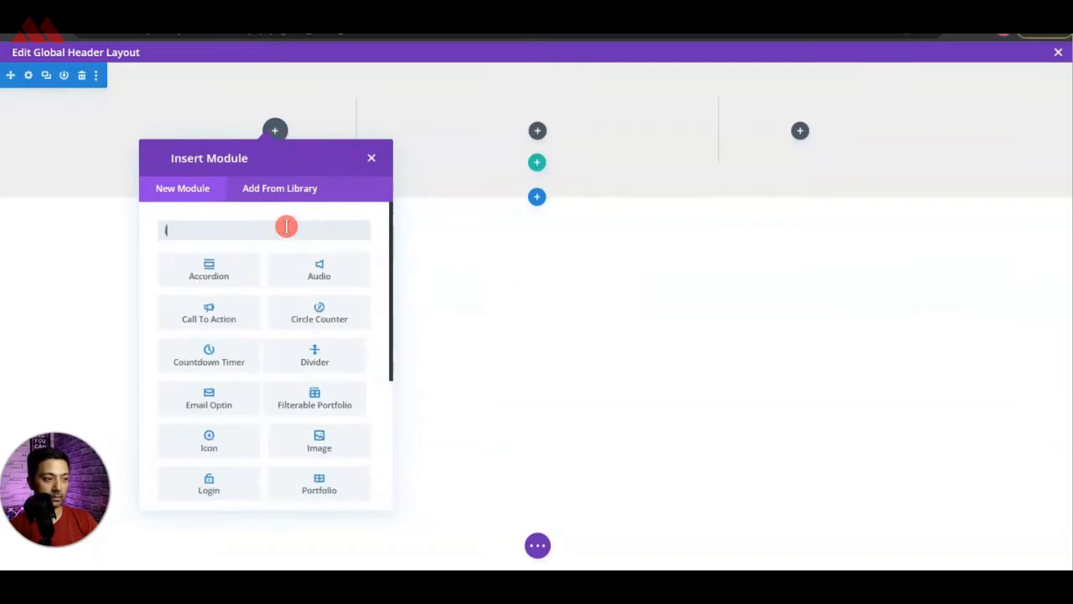
{"action": "type", "text": "n"}
{"action": "key", "text": "BackSpace"}
{"action": "key", "text": "BackSpace"}
{"action": "type", "text": "image"}
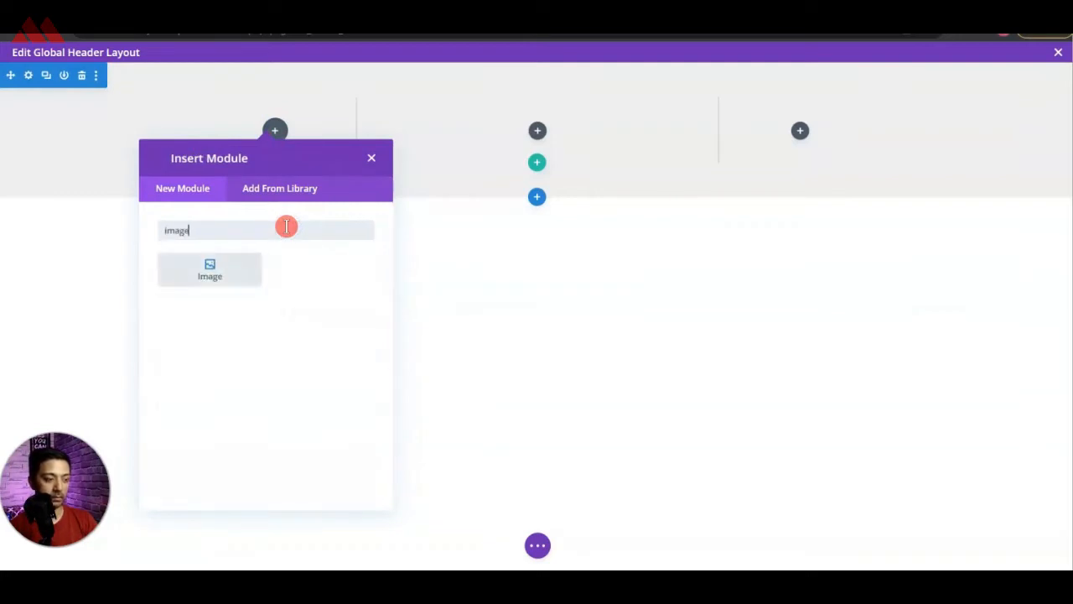
{"action": "left_click", "coordinate": [216, 272]}
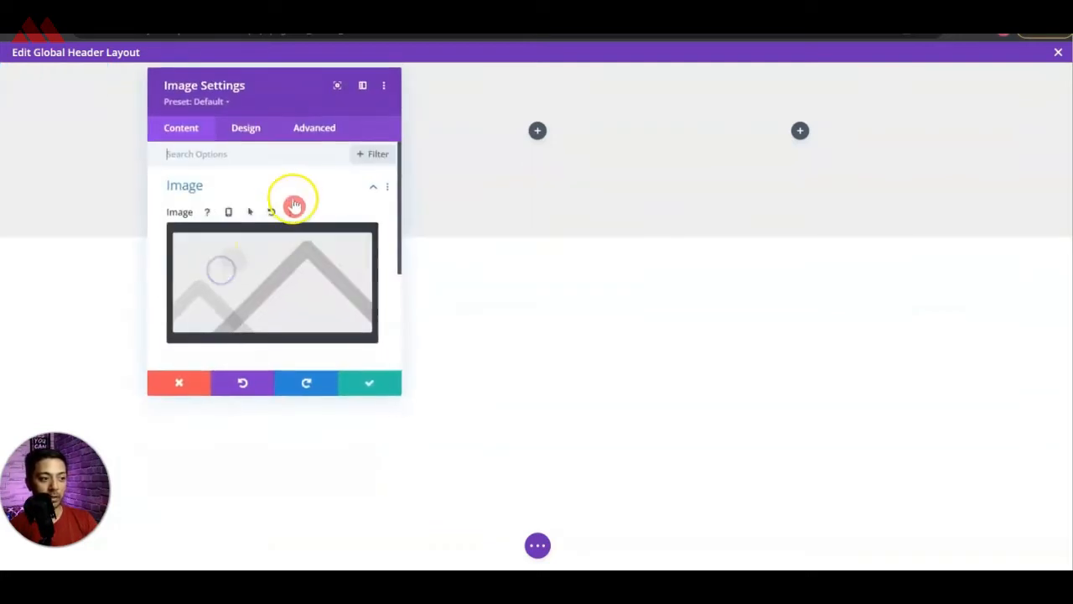
Set the Image module's picture to m3-logo-blk.png from the media library and save the module
{"action": "left_click", "coordinate": [281, 282]}
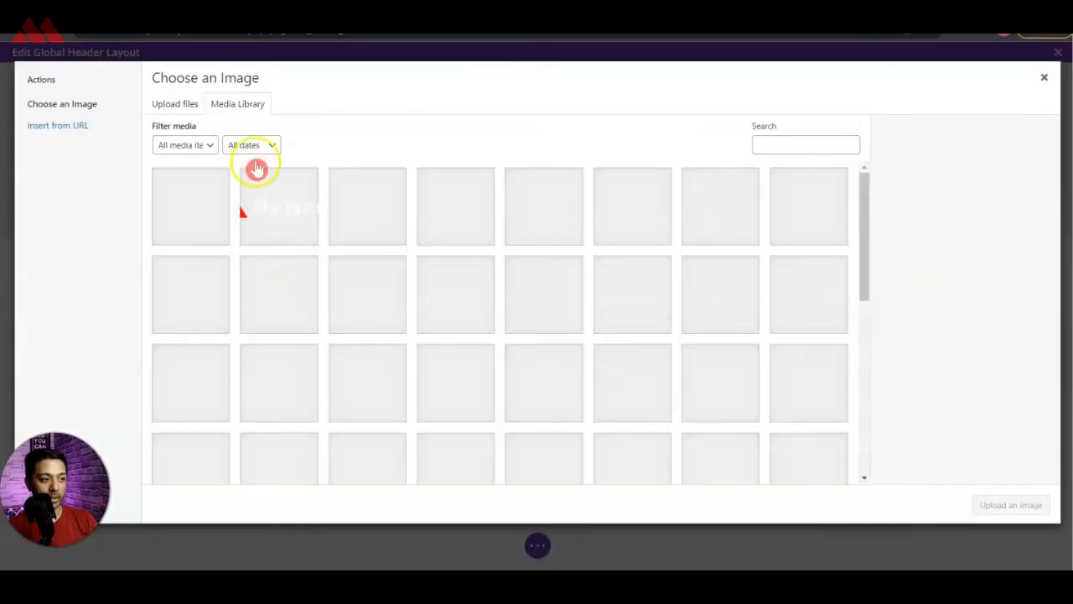
{"action": "left_click", "coordinate": [196, 230]}
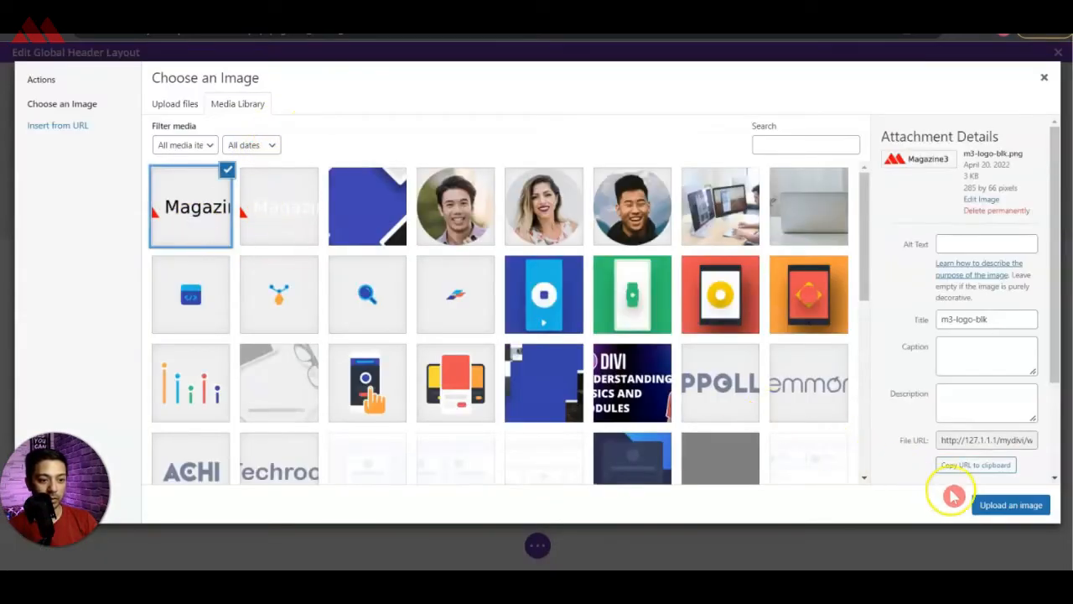
{"action": "left_click", "coordinate": [998, 505]}
{"action": "left_click", "coordinate": [380, 387]}
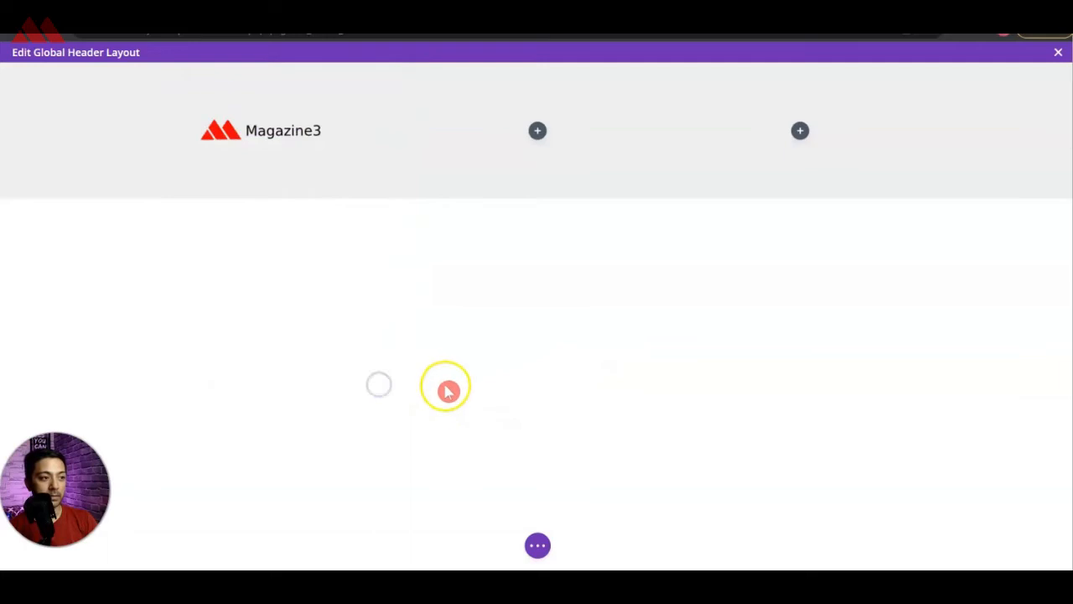
Add a Menu module to the middle column and assign it the top menu
{"action": "left_click", "coordinate": [537, 133]}
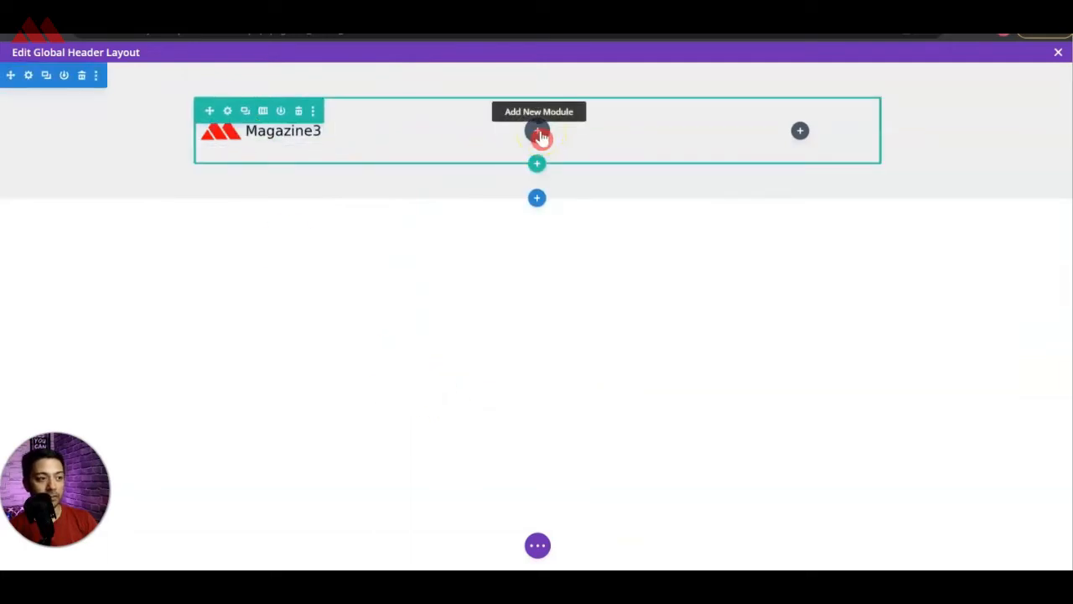
{"action": "left_click", "coordinate": [539, 133]}
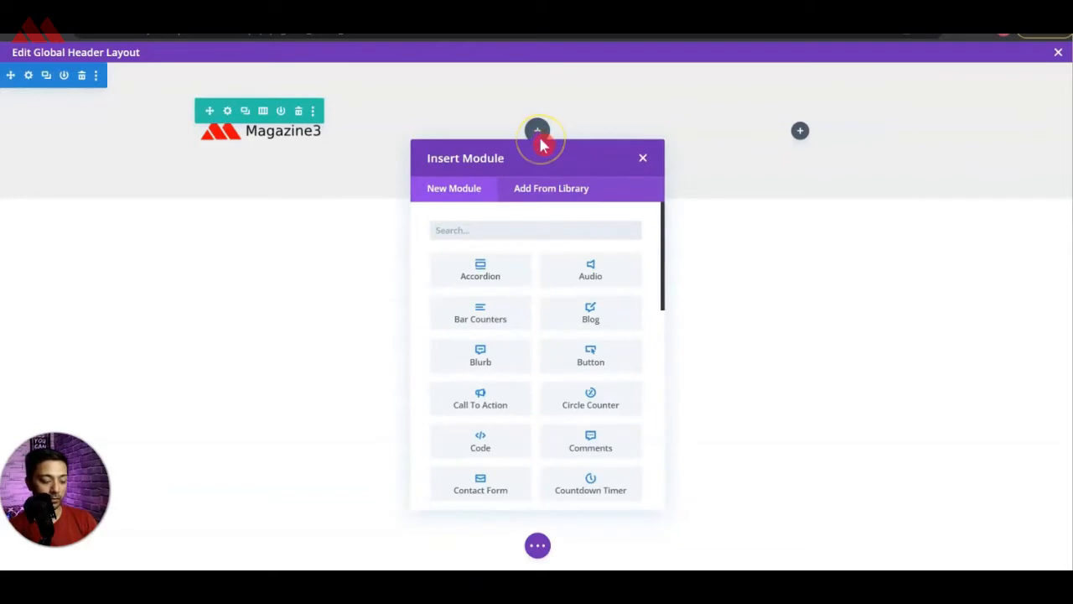
{"action": "type", "text": "menu"}
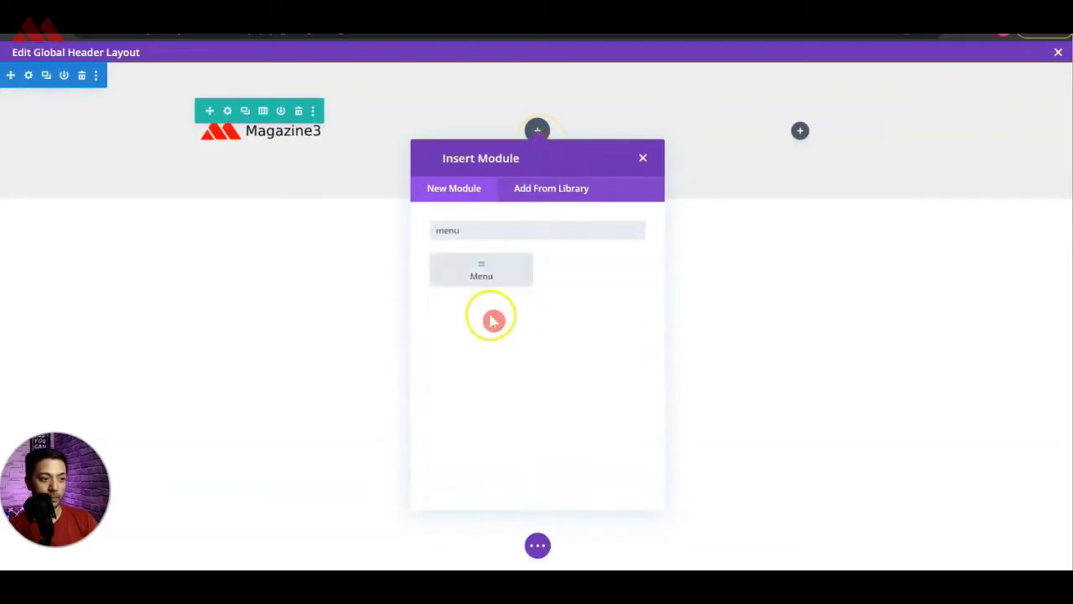
{"action": "left_click", "coordinate": [479, 272]}
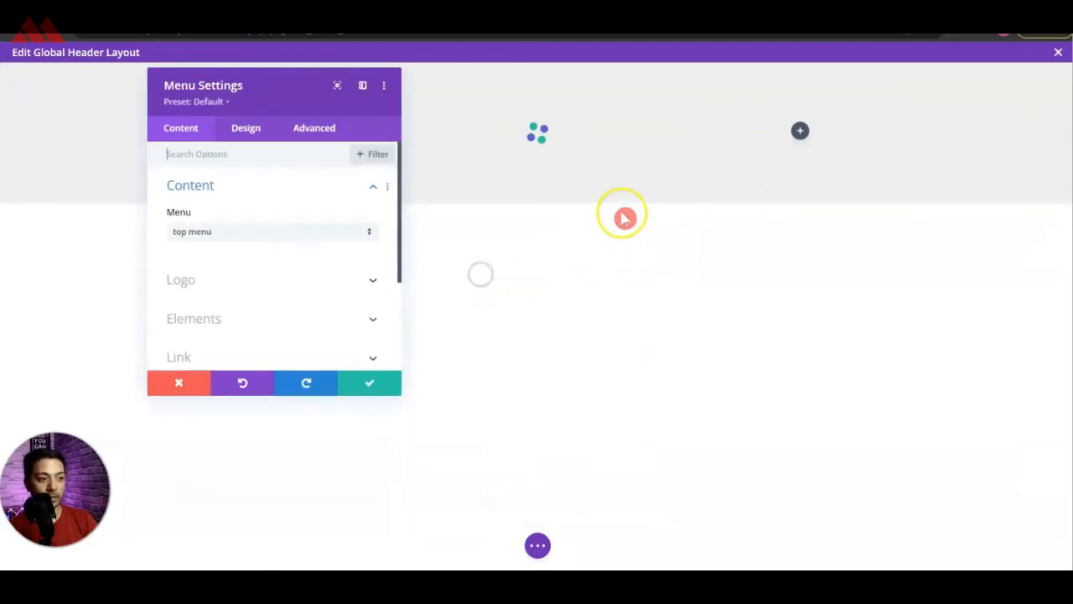
{"action": "left_click", "coordinate": [347, 234]}
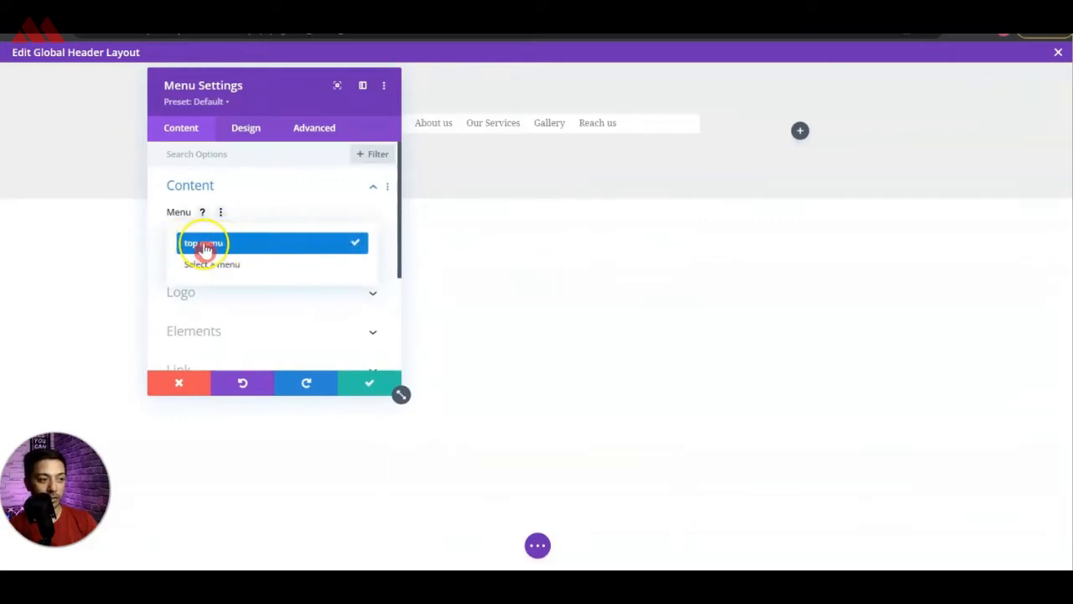
{"action": "left_click", "coordinate": [205, 245]}
Move the menu settings dialog below the header and remove the Menu module's white background colour
{"action": "left_click_drag", "start_coordinate": [262, 98], "coordinate": [632, 230]}
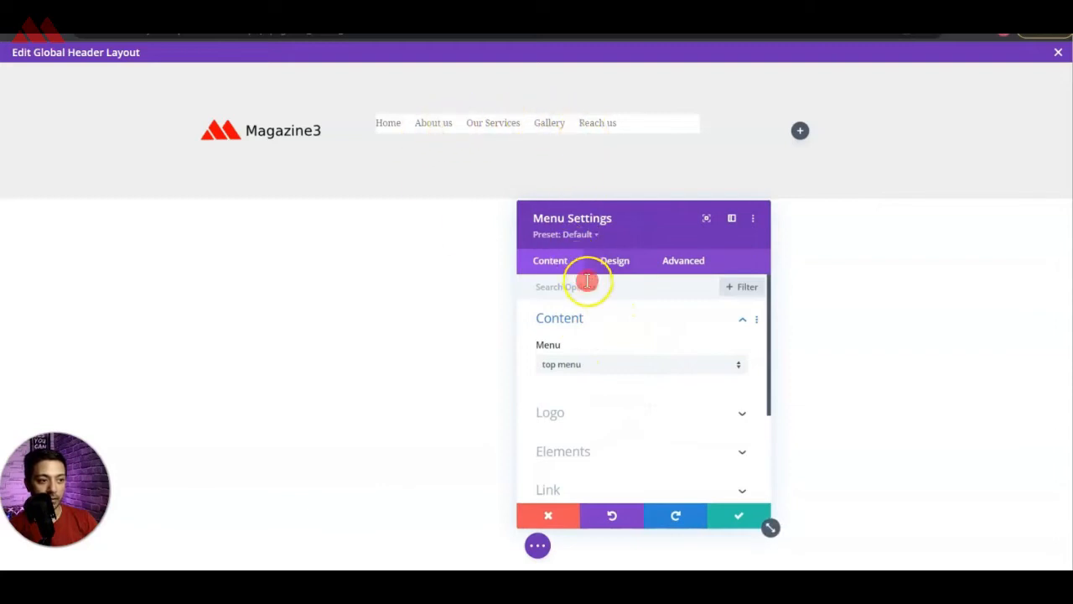
{"action": "left_click", "coordinate": [613, 267]}
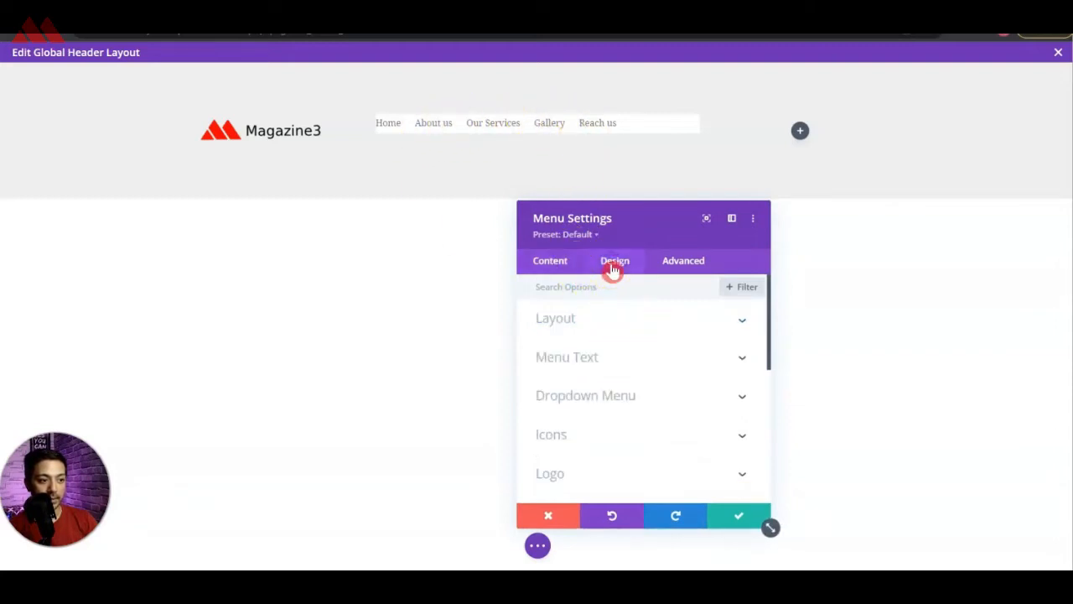
{"action": "left_click", "coordinate": [551, 264]}
{"action": "scroll", "coordinate": [584, 394], "scroll_direction": "down", "scroll_amount": 1}
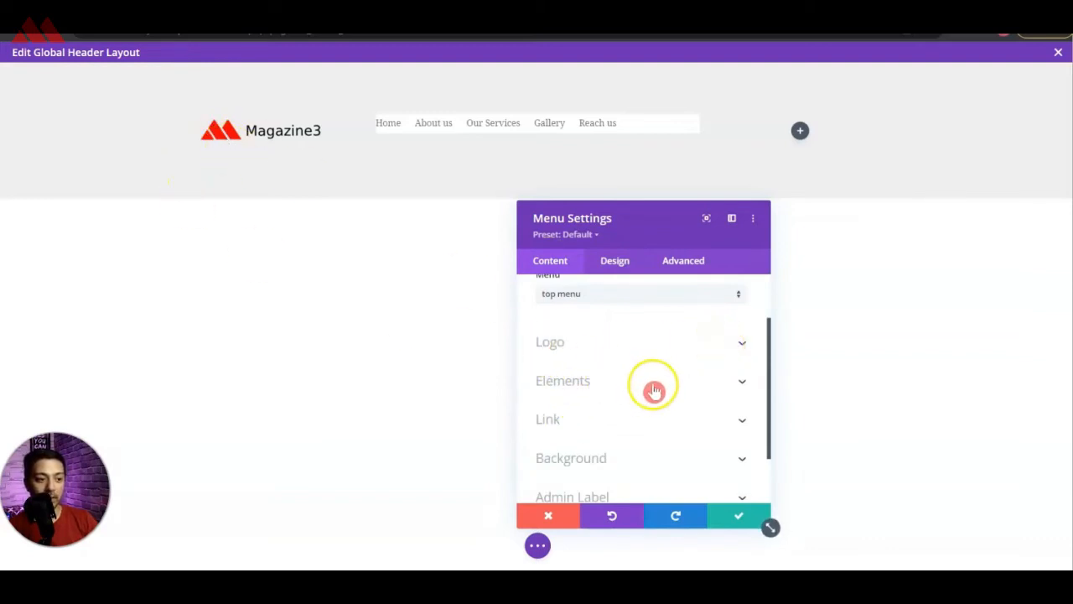
{"action": "scroll", "coordinate": [652, 392], "scroll_direction": "down", "scroll_amount": 1}
{"action": "left_click", "coordinate": [737, 390]}
{"action": "left_click", "coordinate": [567, 395]}
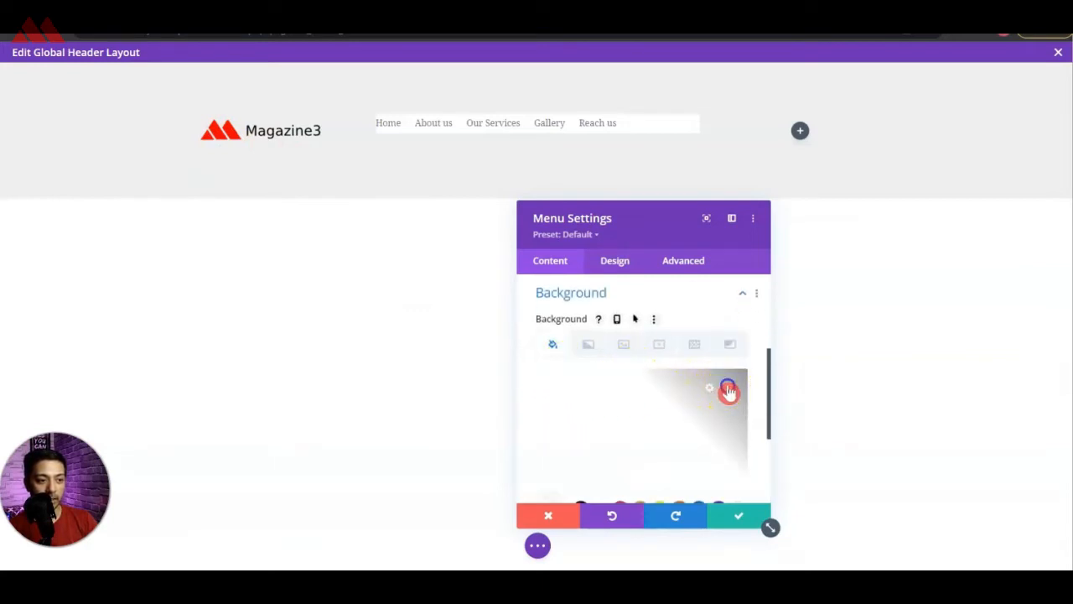
{"action": "left_click", "coordinate": [728, 390]}
{"action": "left_click", "coordinate": [709, 364]}
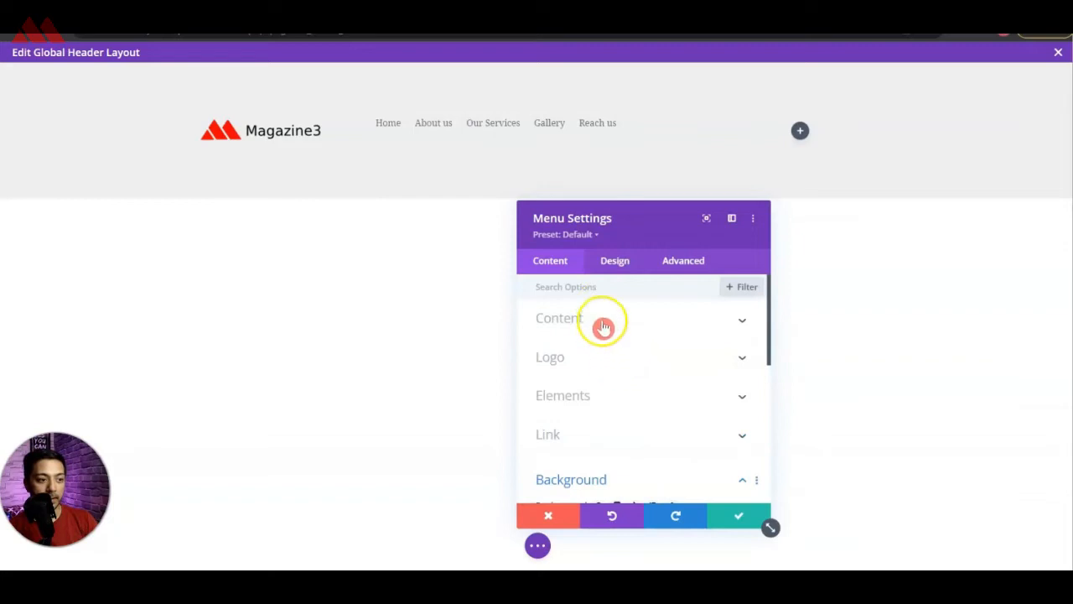
Set the Menu module's top padding to 11px to line the links up with the logo
{"action": "left_click", "coordinate": [615, 266]}
{"action": "scroll", "coordinate": [586, 336], "scroll_direction": "down", "scroll_amount": 5}
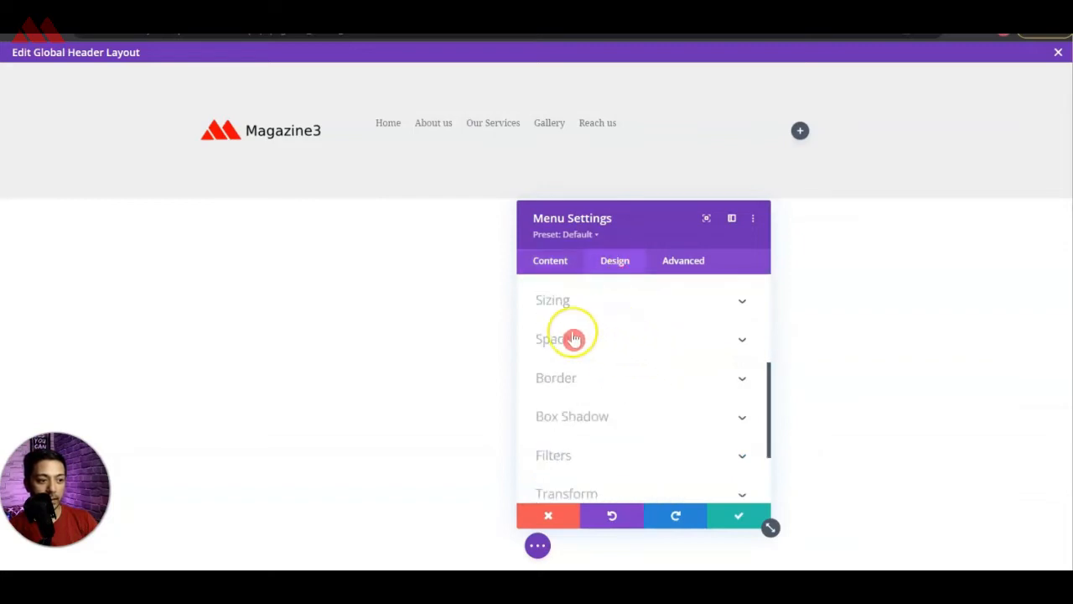
{"action": "left_click", "coordinate": [637, 347]}
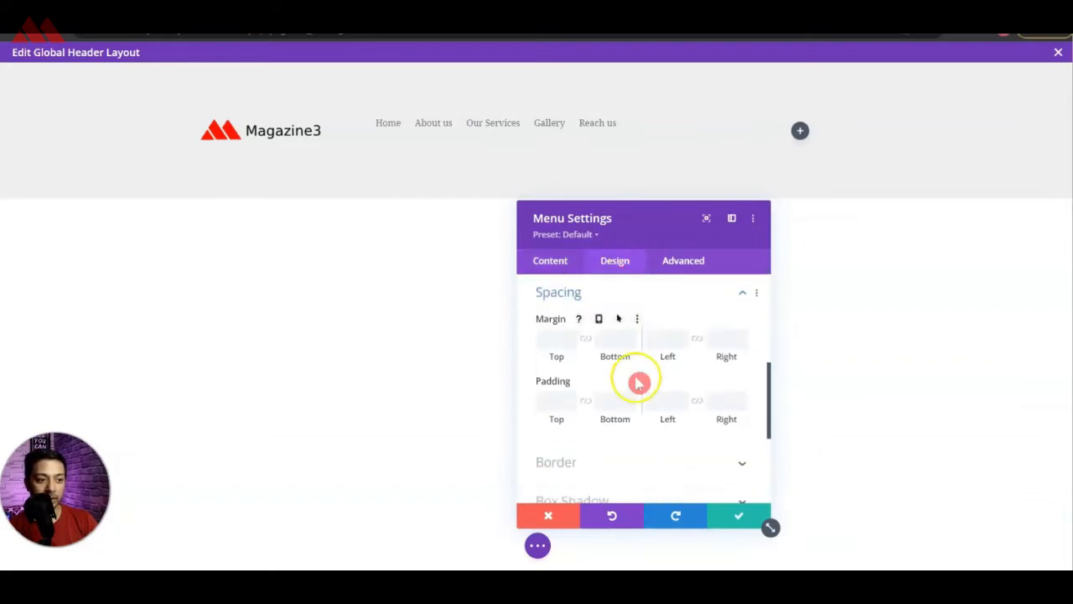
{"action": "left_click", "coordinate": [585, 403]}
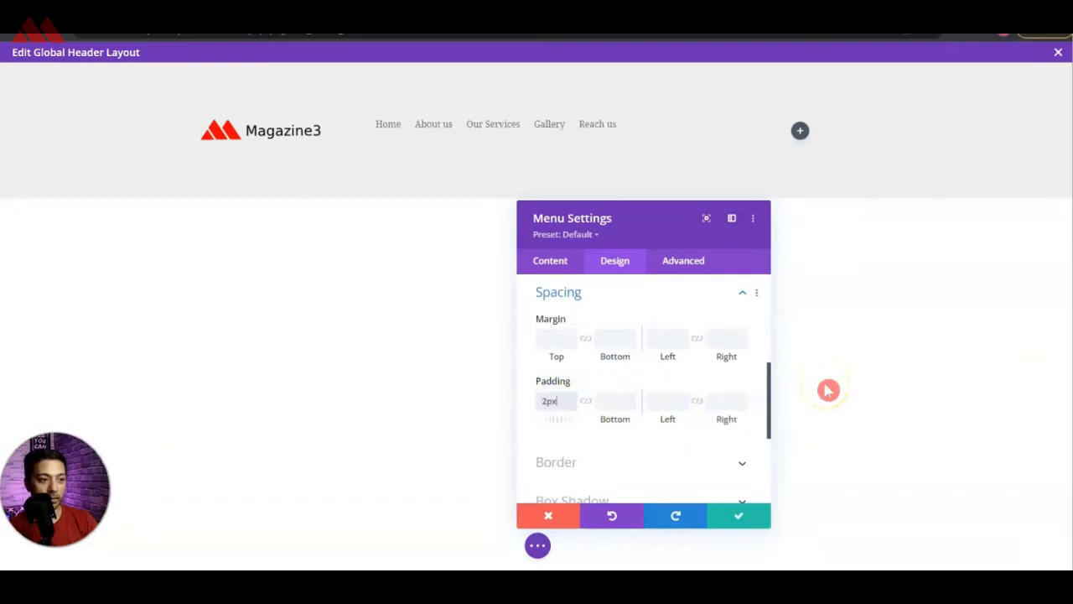
{"action": "key", "text": "Up"}
{"action": "key", "text": "Up"}
{"action": "key", "text": "Up"}
{"action": "key", "text": "Up"}
{"action": "key", "text": "Up"}
{"action": "key", "text": "Up"}
{"action": "key", "text": "Up"}
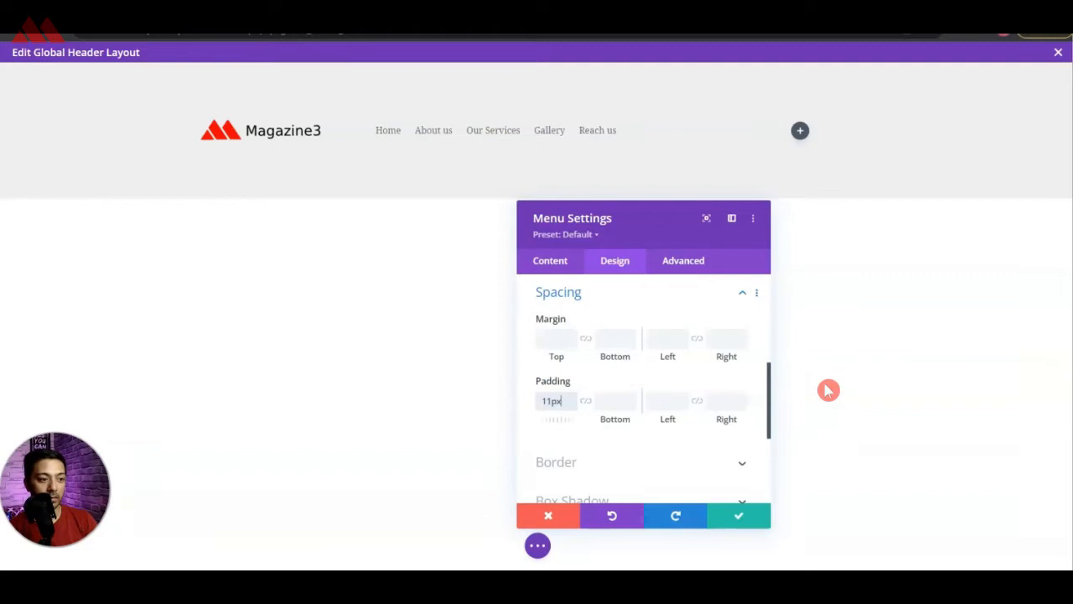
Set the active link colour of the menu text to red
{"action": "scroll", "coordinate": [671, 339], "scroll_direction": "up", "scroll_amount": 5}
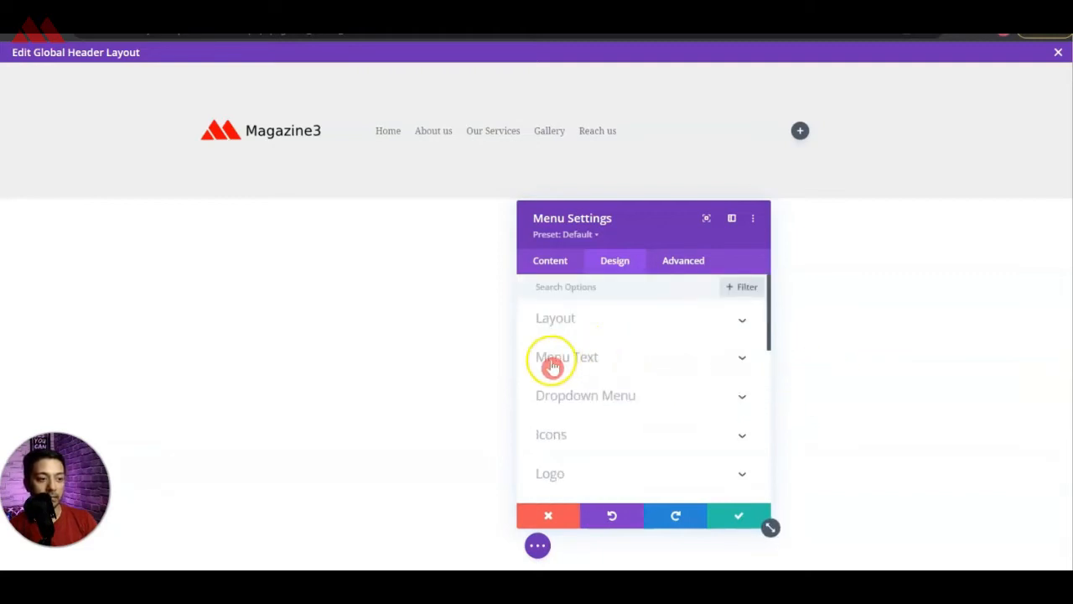
{"action": "left_click", "coordinate": [654, 357]}
{"action": "left_click", "coordinate": [546, 340]}
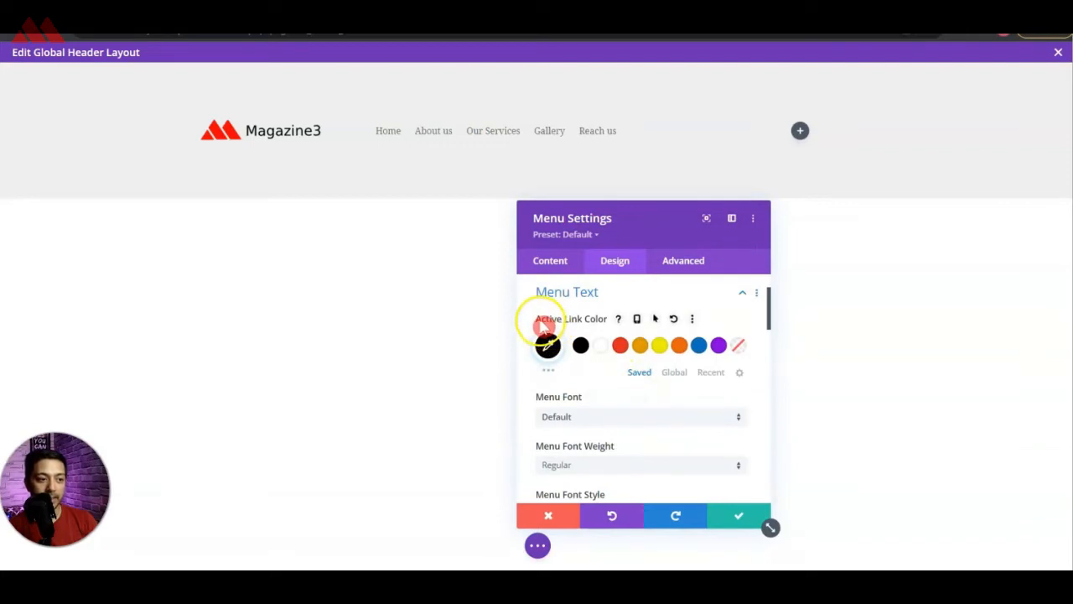
{"action": "left_click", "coordinate": [619, 349]}
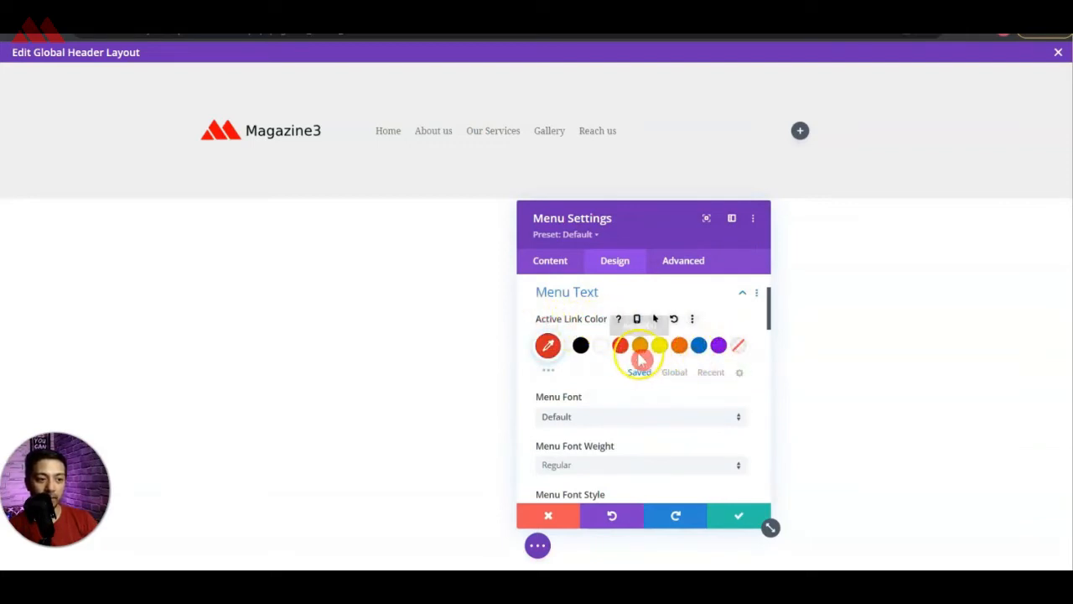
{"action": "scroll", "coordinate": [642, 359], "scroll_direction": "down", "scroll_amount": 2}
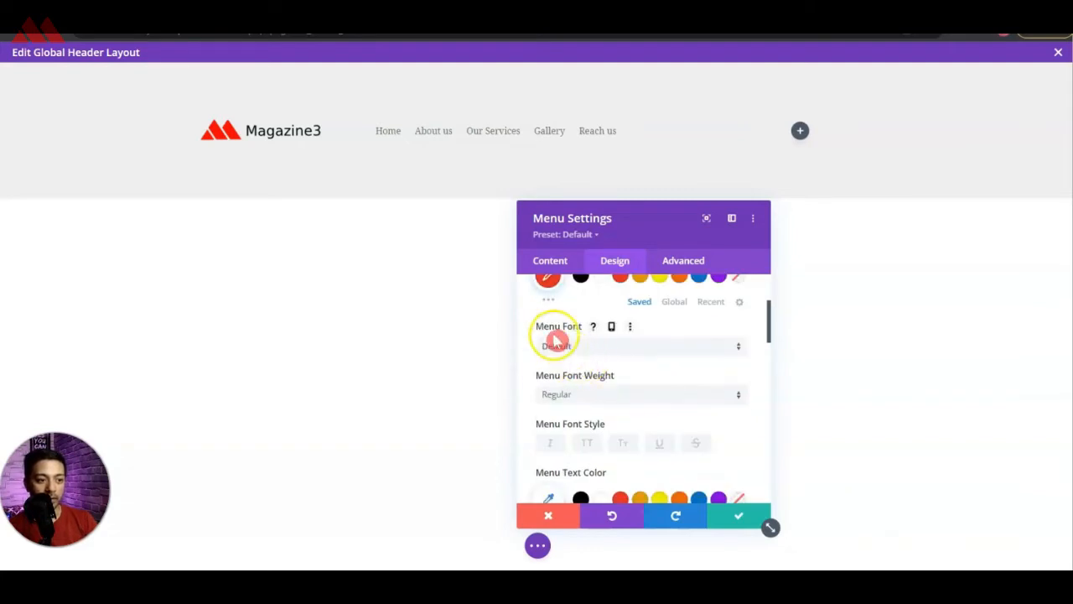
Style the menu links with the ABeeZee font in bold weight and uppercase
{"action": "left_click", "coordinate": [569, 345]}
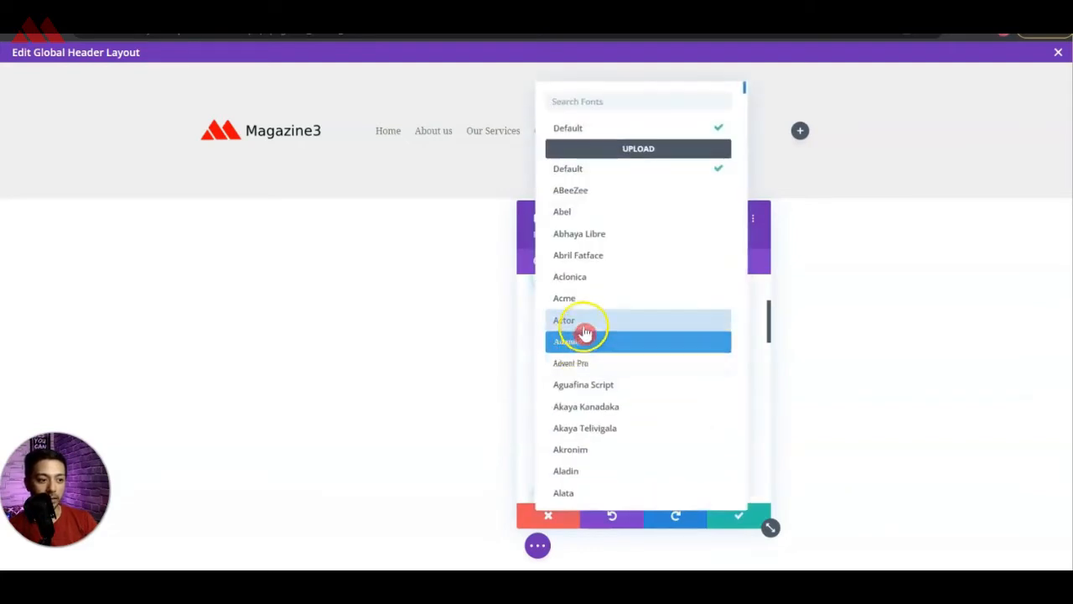
{"action": "left_click", "coordinate": [581, 329]}
{"action": "left_click", "coordinate": [589, 393]}
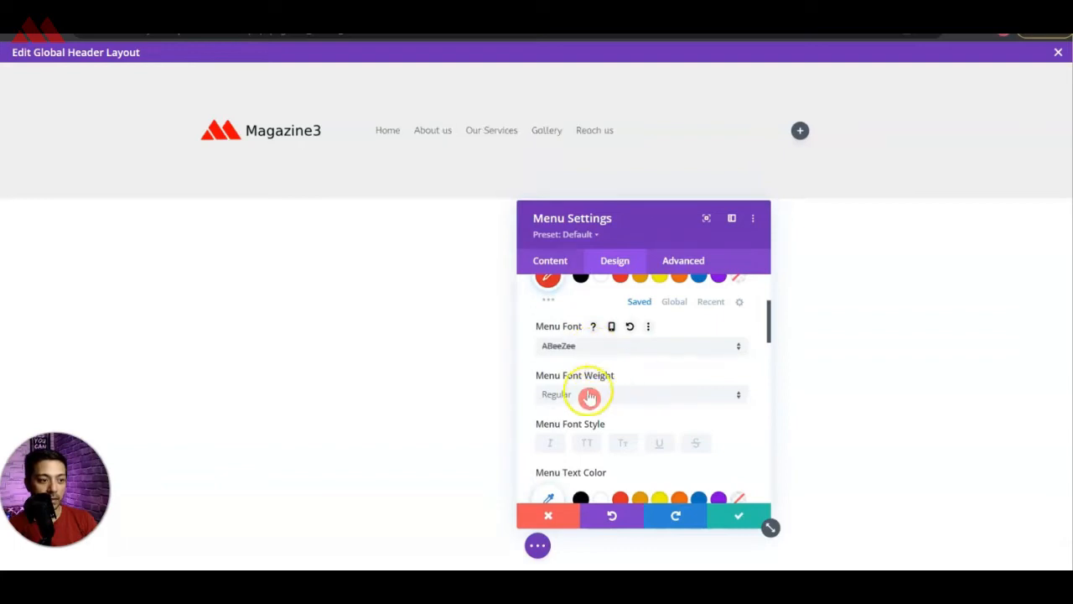
{"action": "left_click", "coordinate": [575, 426]}
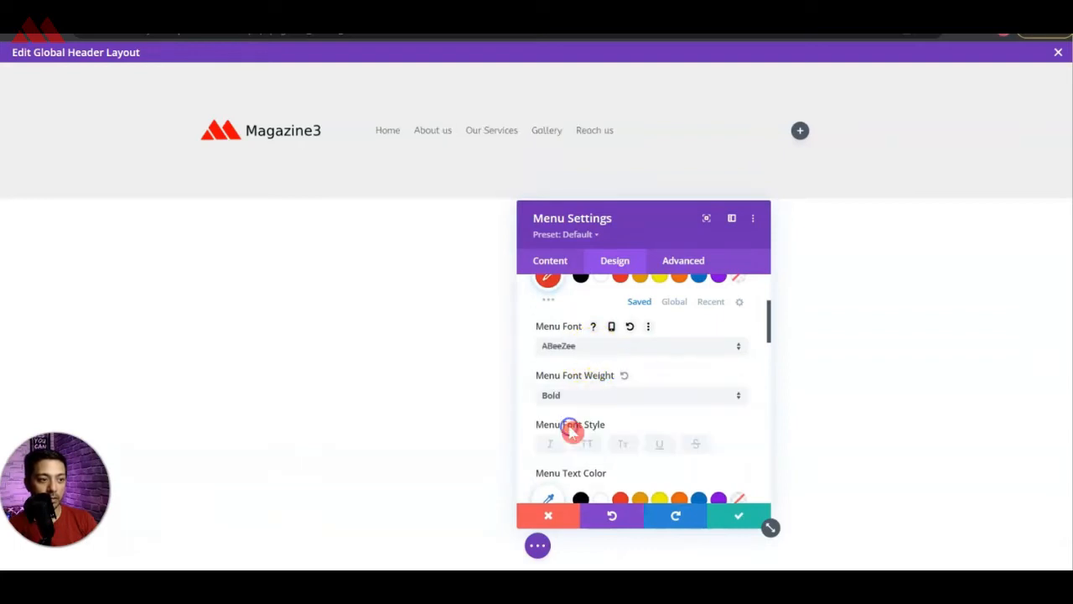
{"action": "scroll", "coordinate": [625, 391], "scroll_direction": "down", "scroll_amount": 1}
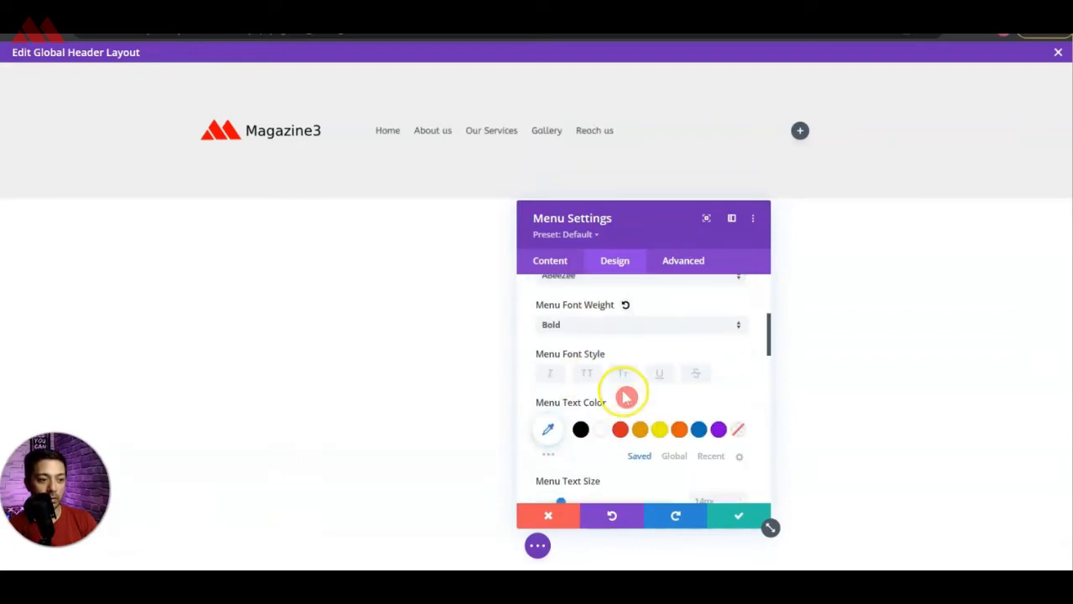
{"action": "left_click", "coordinate": [587, 374]}
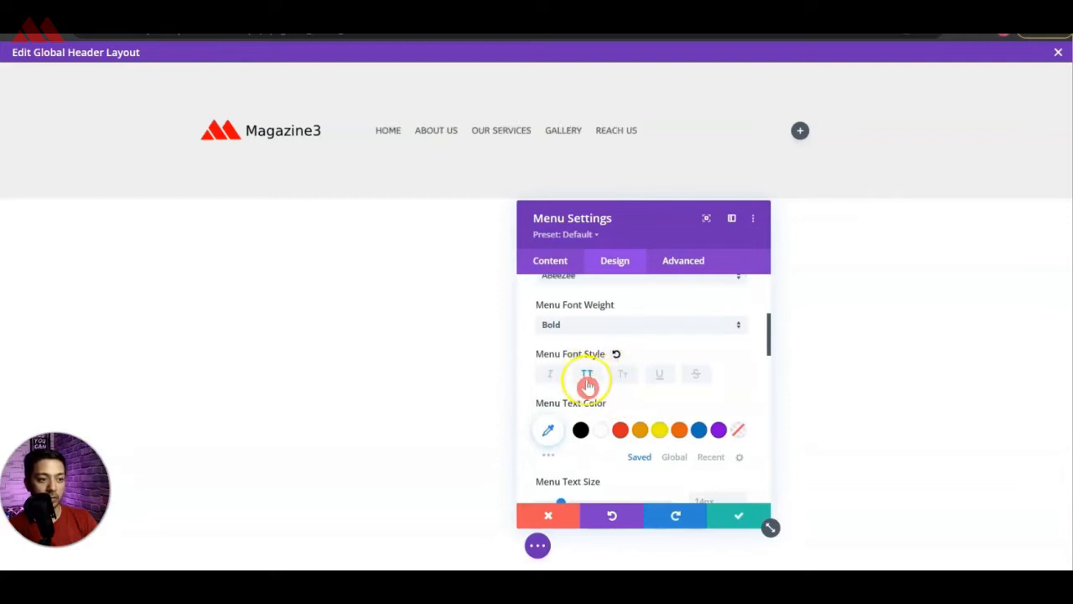
Set the menu text colour to black and the menu text size to 15px
{"action": "scroll", "coordinate": [619, 384], "scroll_direction": "down", "scroll_amount": 1}
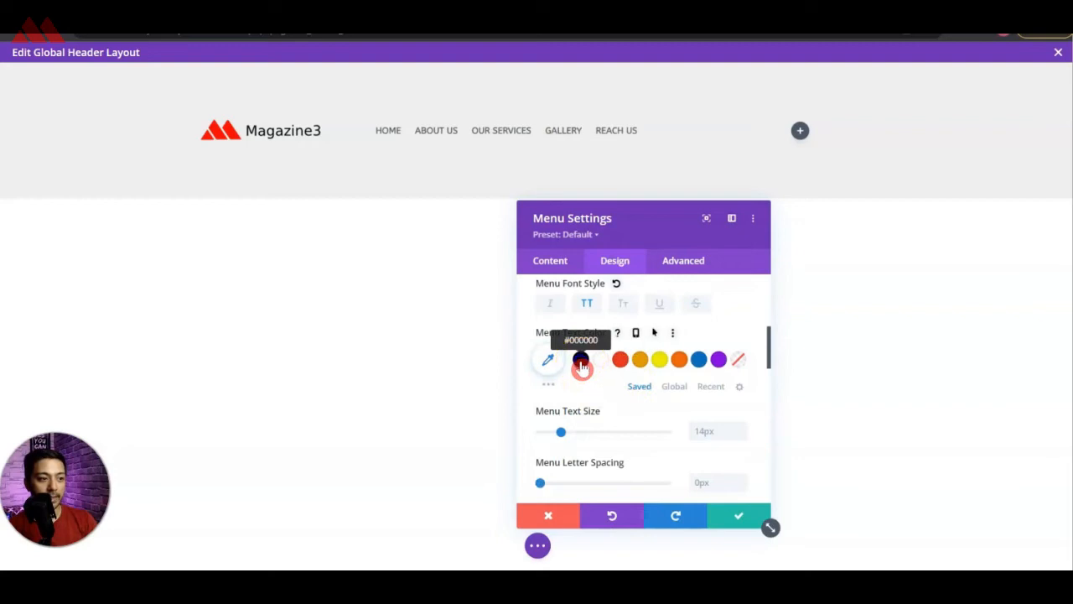
{"action": "left_click", "coordinate": [581, 362]}
{"action": "left_click", "coordinate": [619, 361]}
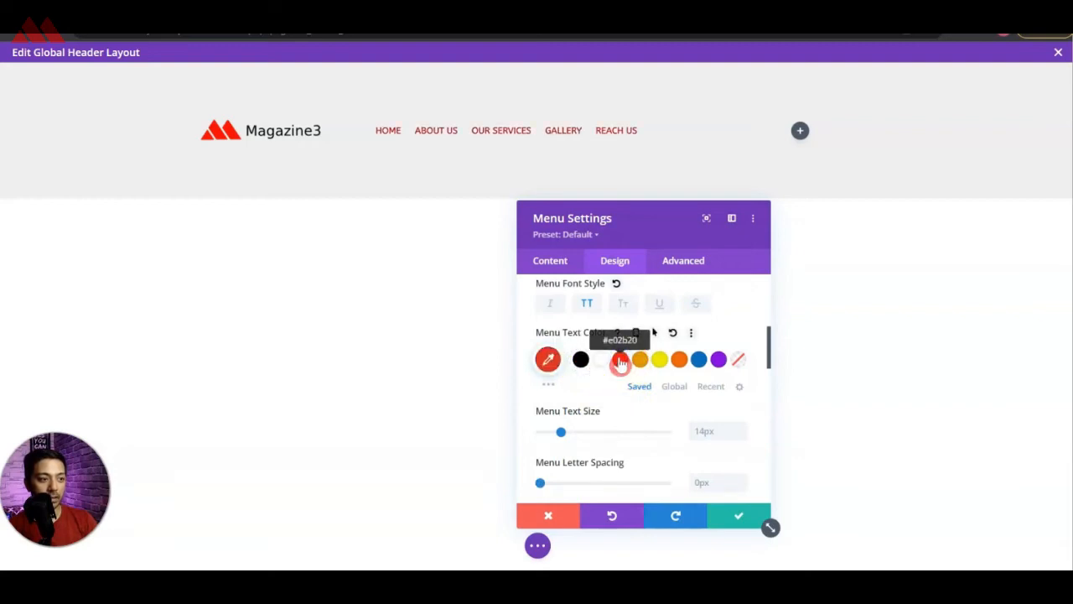
{"action": "mouse_move", "coordinate": [561, 431]}
{"action": "left_mouse_down"}
{"action": "mouse_move", "coordinate": [627, 435]}
{"action": "mouse_move", "coordinate": [577, 435]}
{"action": "left_mouse_up"}
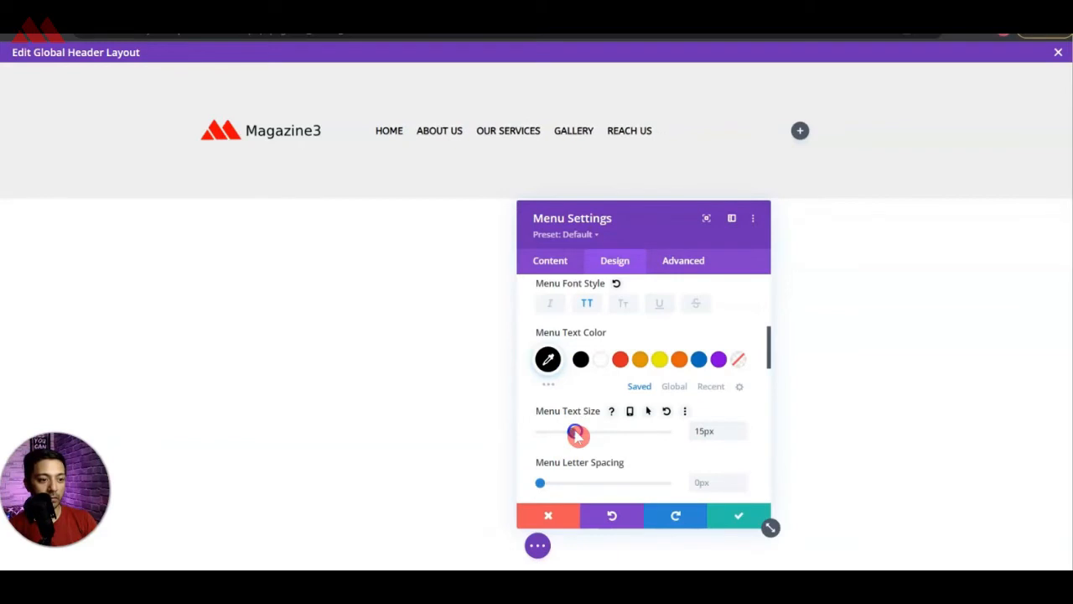
Try text shadow presets on the menu links and set the shadow back to none
{"action": "scroll", "coordinate": [612, 410], "scroll_direction": "down", "scroll_amount": 5}
{"action": "left_click", "coordinate": [646, 385]}
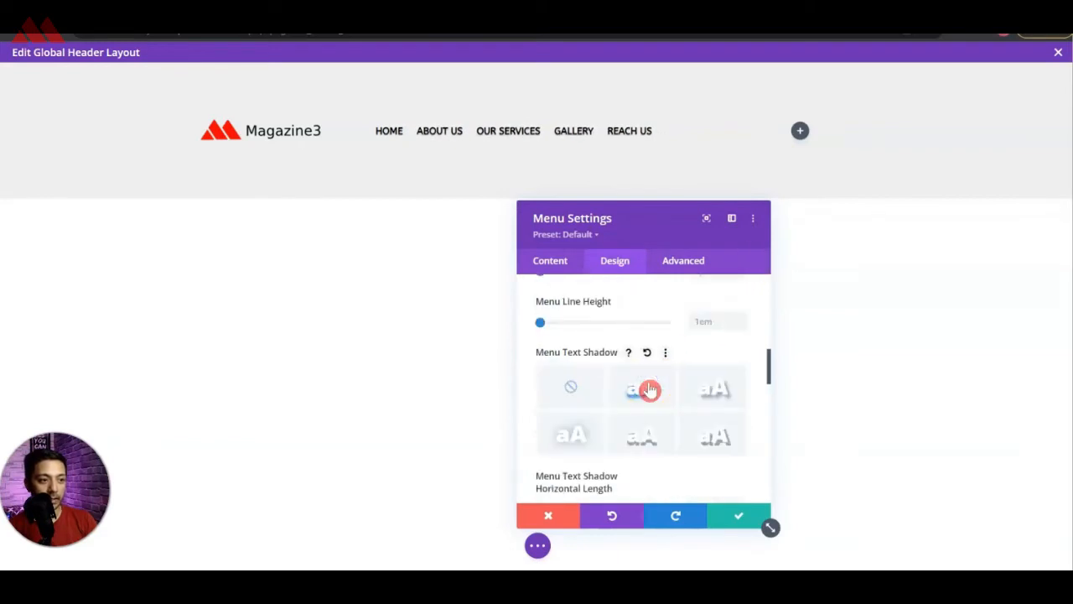
{"action": "left_click", "coordinate": [577, 387]}
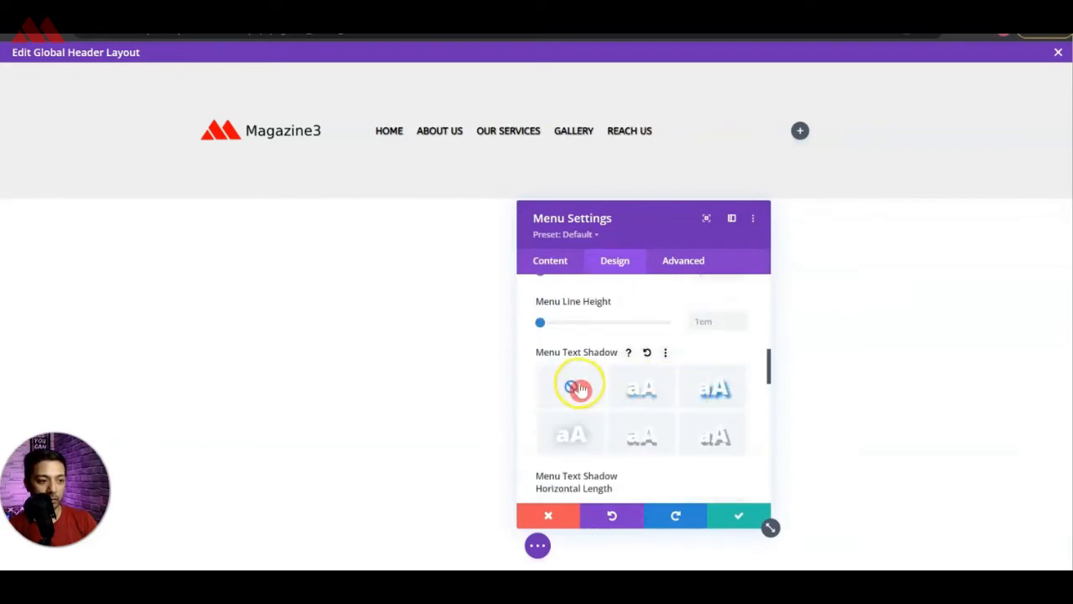
Centre the menu links within their column
{"action": "scroll", "coordinate": [663, 366], "scroll_direction": "down", "scroll_amount": 3}
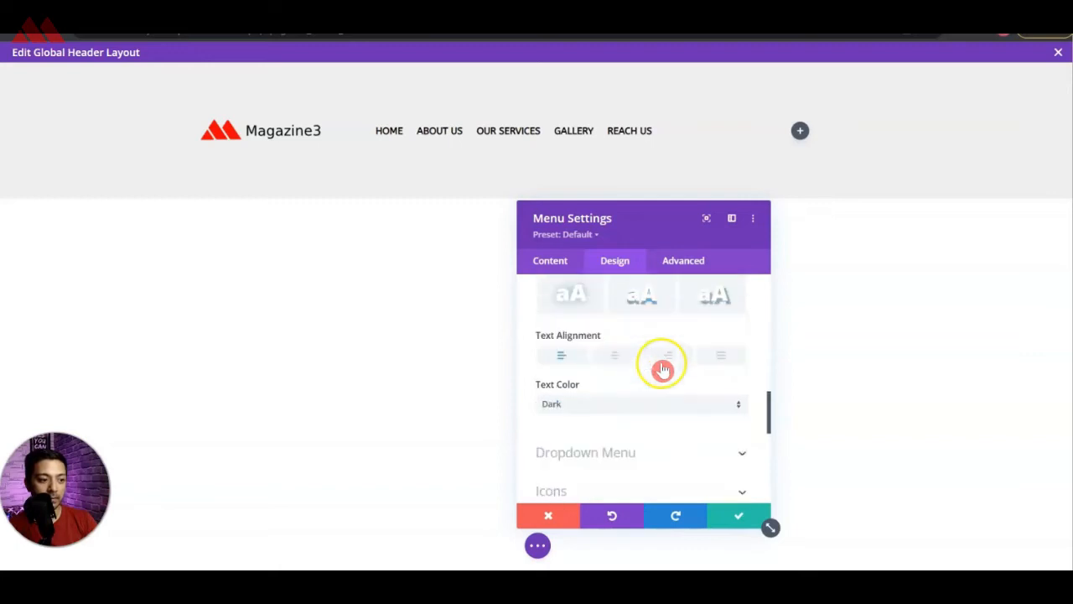
{"action": "left_click", "coordinate": [618, 357]}
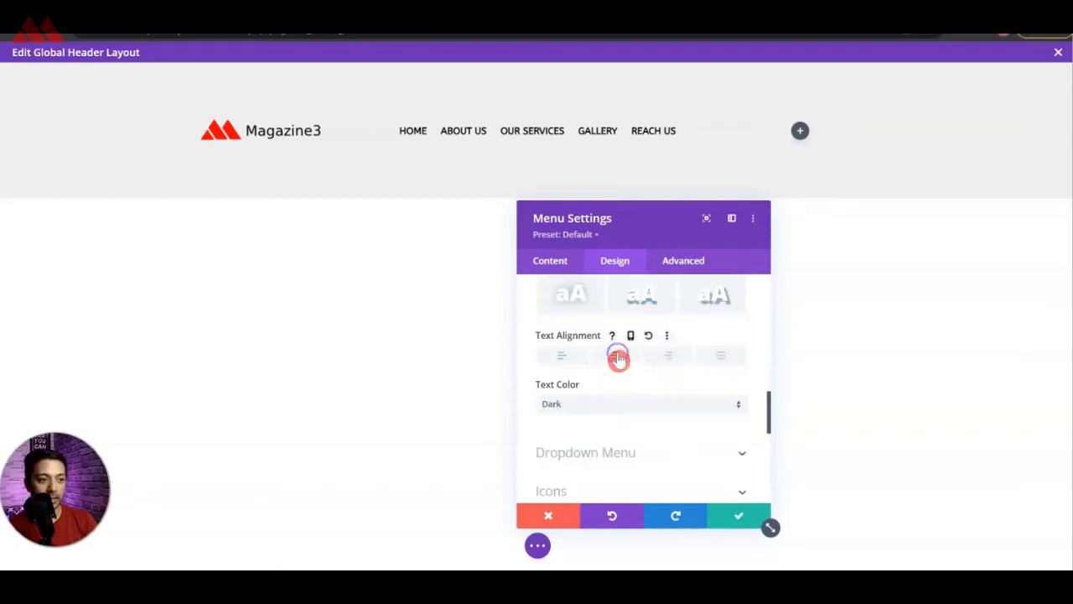
Look through the Menu module's dropdown menu and icon design options and save the module settings
{"action": "scroll", "coordinate": [683, 387], "scroll_direction": "down", "scroll_amount": 2}
{"action": "left_click", "coordinate": [685, 385]}
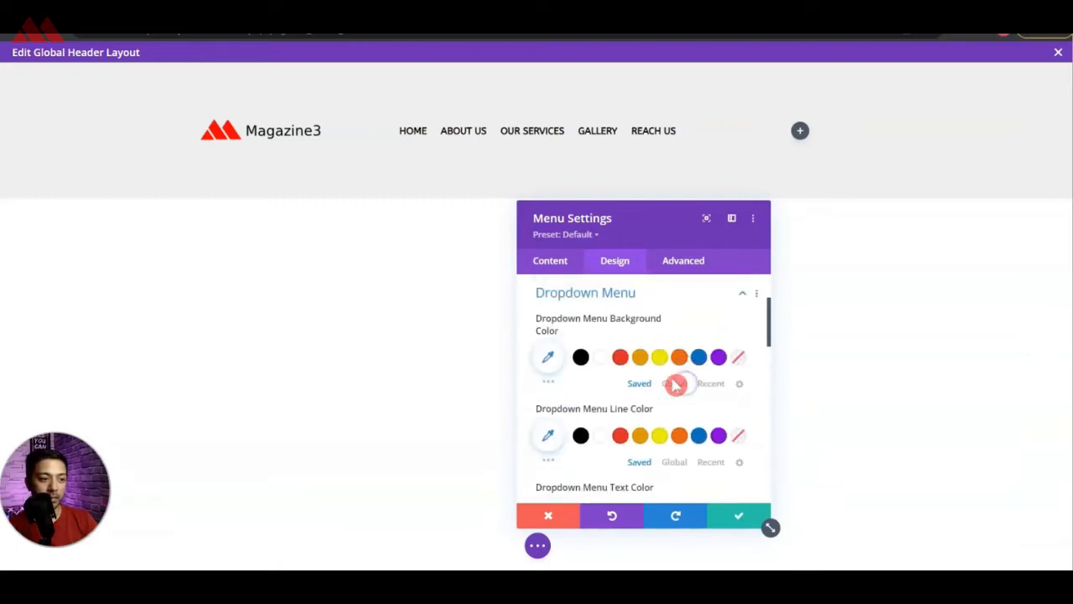
{"action": "scroll", "coordinate": [628, 394], "scroll_direction": "down", "scroll_amount": 5}
{"action": "scroll", "coordinate": [654, 382], "scroll_direction": "down", "scroll_amount": 2}
{"action": "scroll", "coordinate": [625, 372], "scroll_direction": "up", "scroll_amount": 4}
{"action": "scroll", "coordinate": [628, 360], "scroll_direction": "down", "scroll_amount": 4}
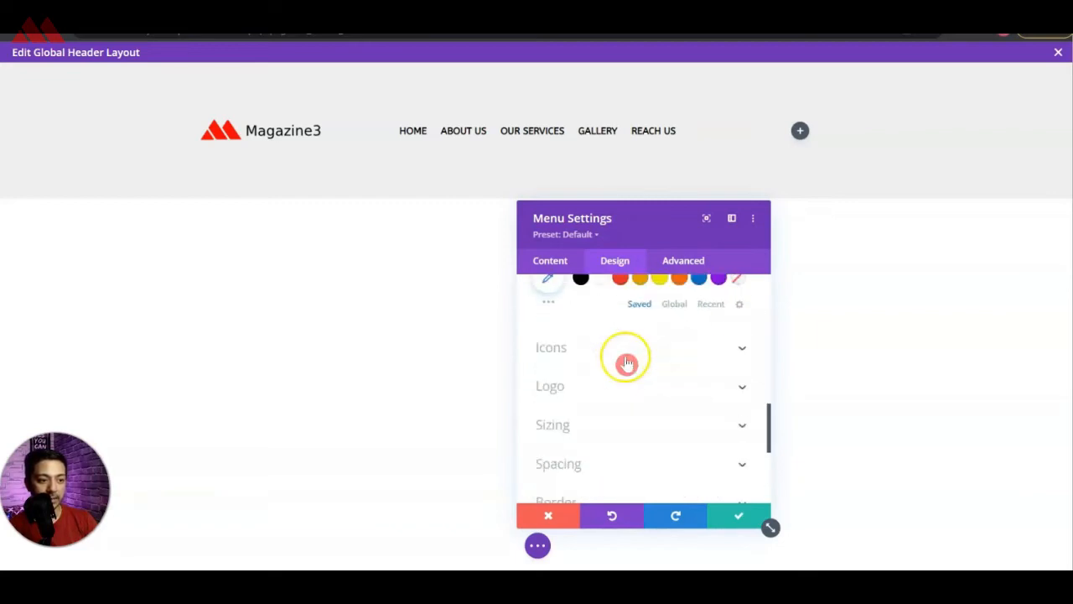
{"action": "left_click", "coordinate": [621, 350]}
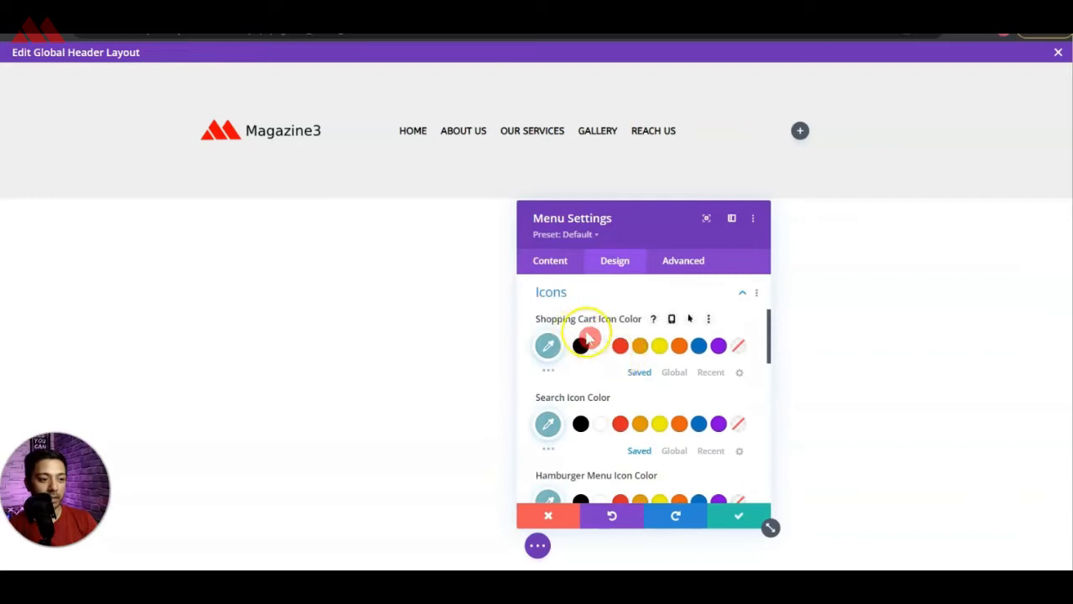
{"action": "scroll", "coordinate": [607, 360], "scroll_direction": "down", "scroll_amount": 3}
{"action": "scroll", "coordinate": [592, 389], "scroll_direction": "down", "scroll_amount": 5}
{"action": "left_click", "coordinate": [731, 518]}
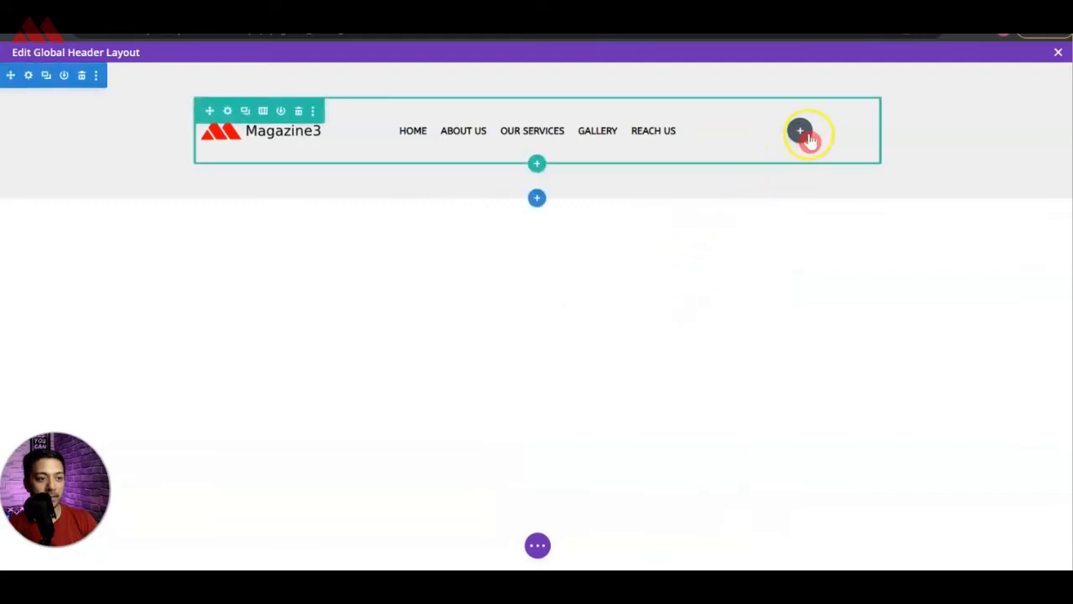
Search for the Button module and insert it into the empty third column of the header row
{"action": "left_click", "coordinate": [807, 137]}
{"action": "type", "text": "b"}
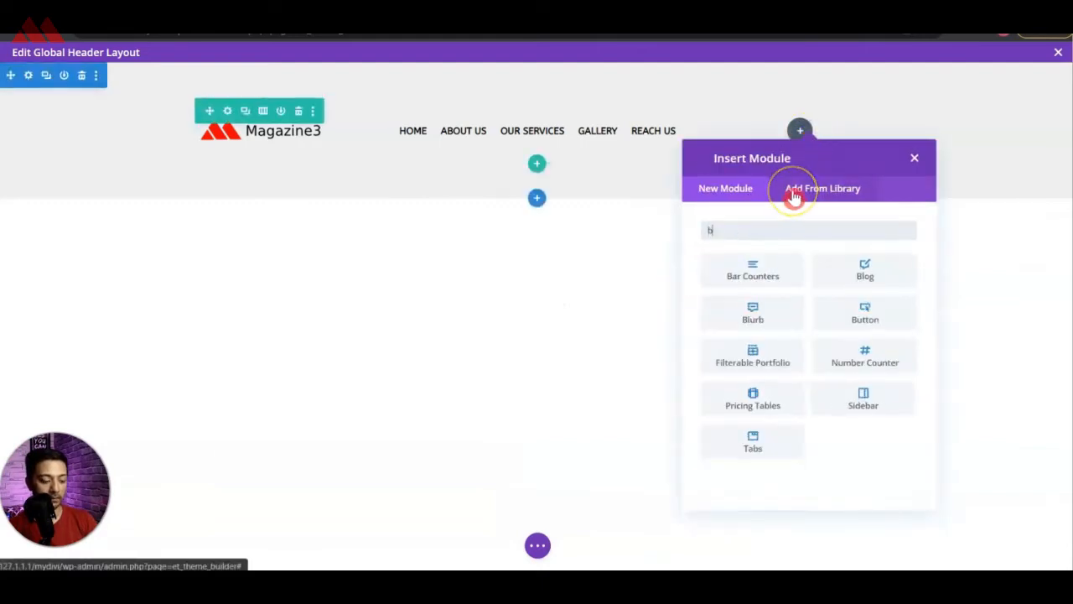
{"action": "type", "text": "utton"}
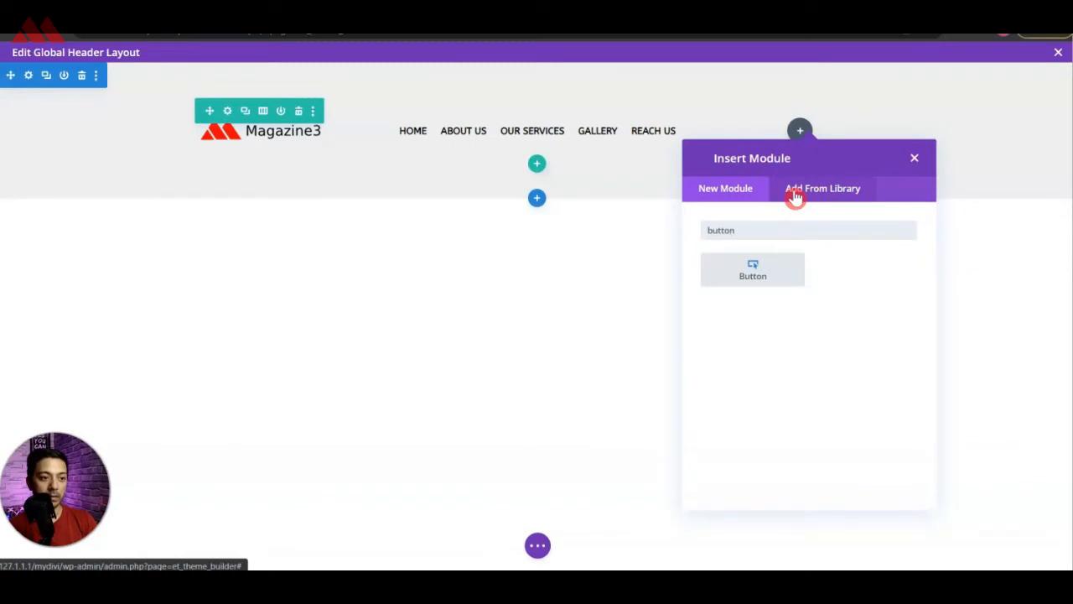
{"action": "left_click", "coordinate": [753, 273]}
Label the button "Get a Quote" and set its link URL to #
{"action": "left_click", "coordinate": [596, 359]}
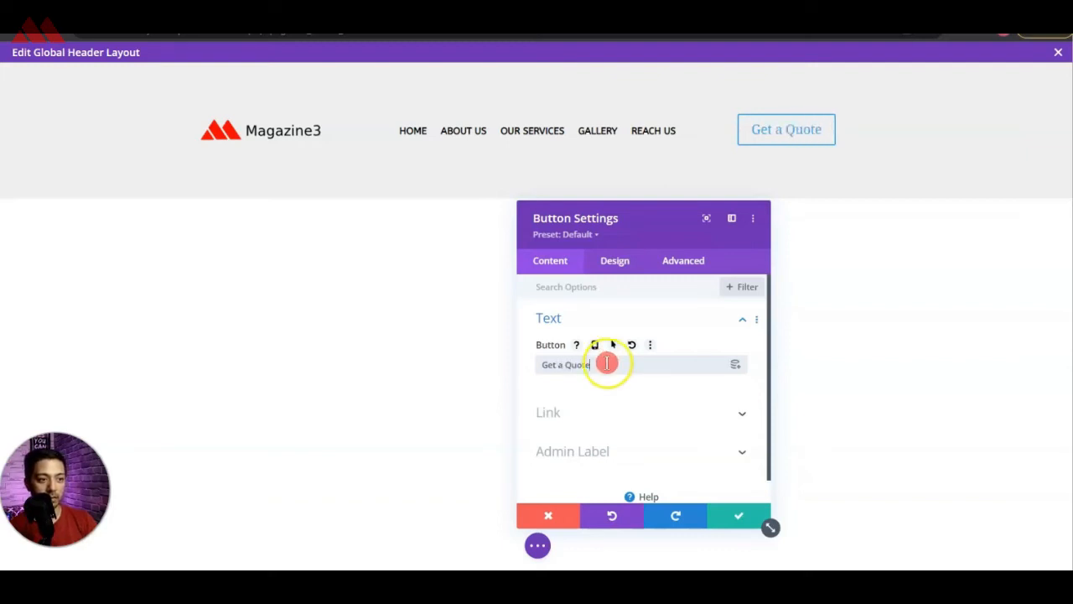
{"action": "left_click", "coordinate": [626, 411]}
{"action": "left_click", "coordinate": [564, 336]}
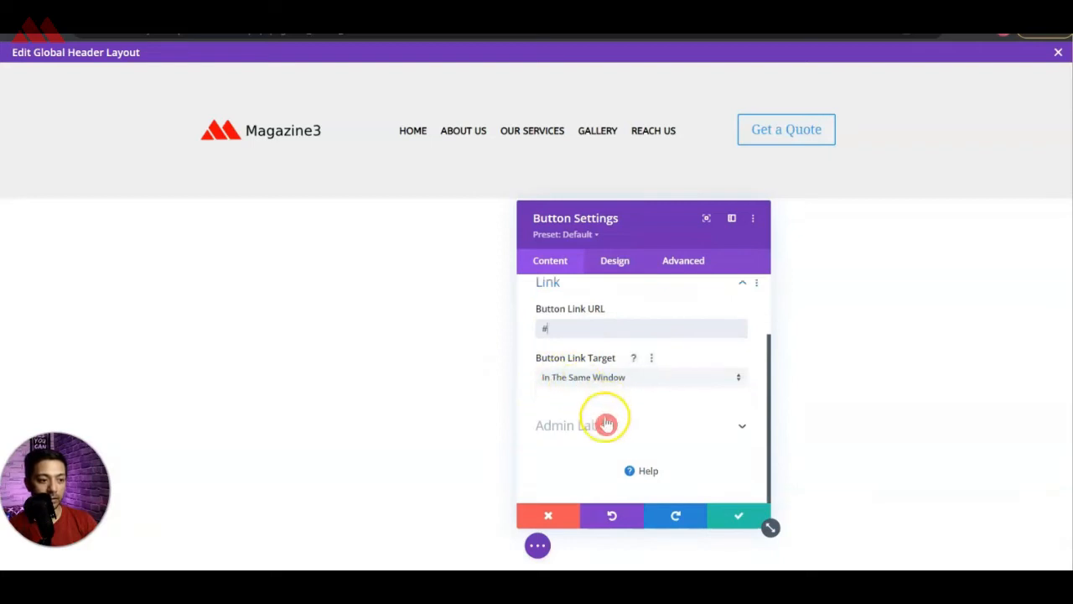
Align the Get a Quote button to the right of its column
{"action": "left_click", "coordinate": [604, 264]}
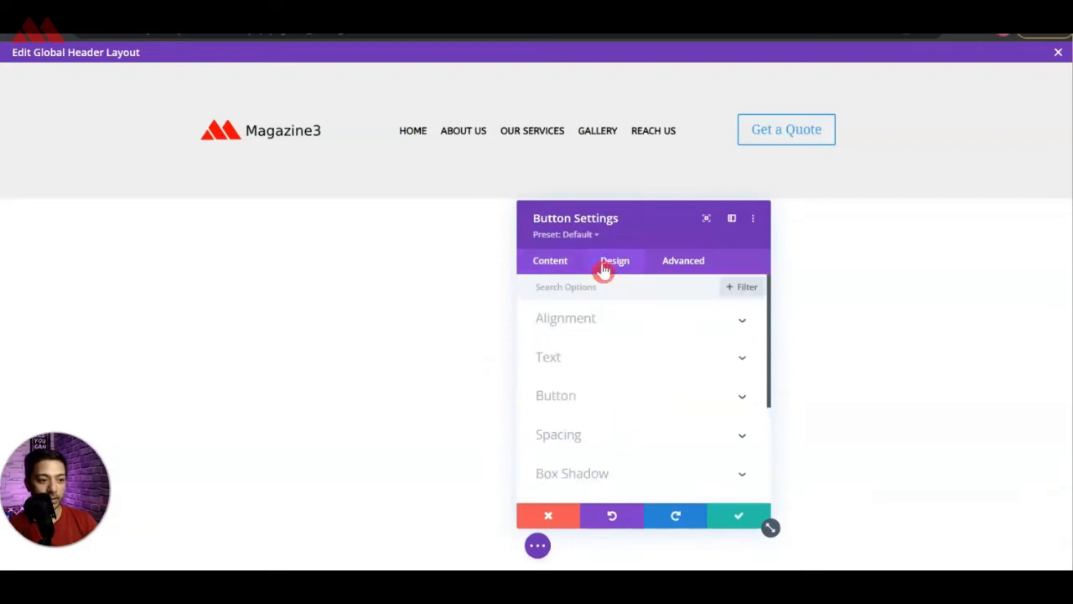
{"action": "left_click", "coordinate": [604, 319]}
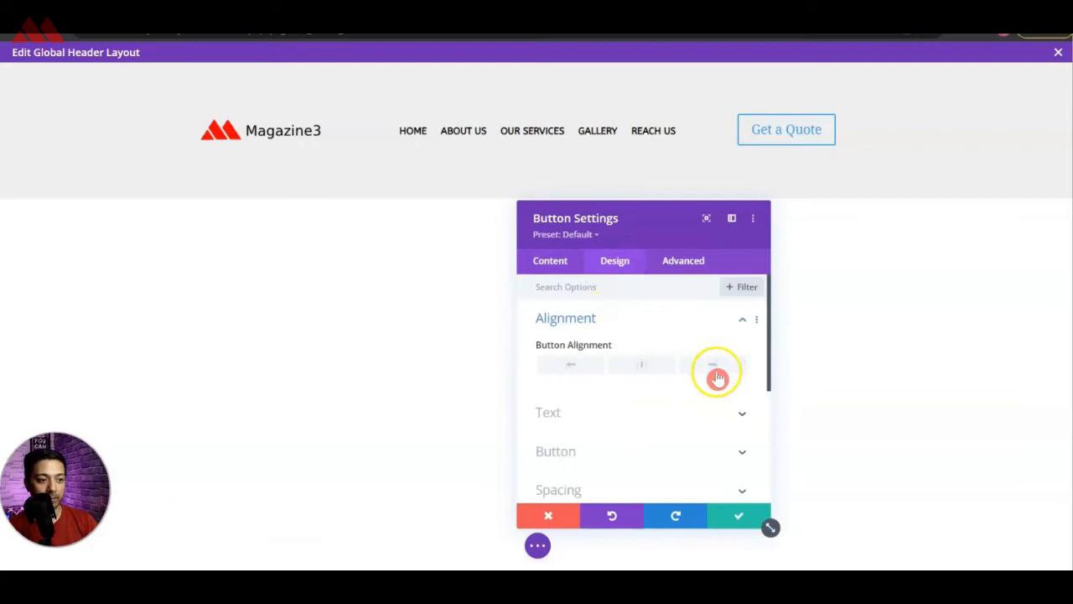
{"action": "left_click", "coordinate": [709, 367]}
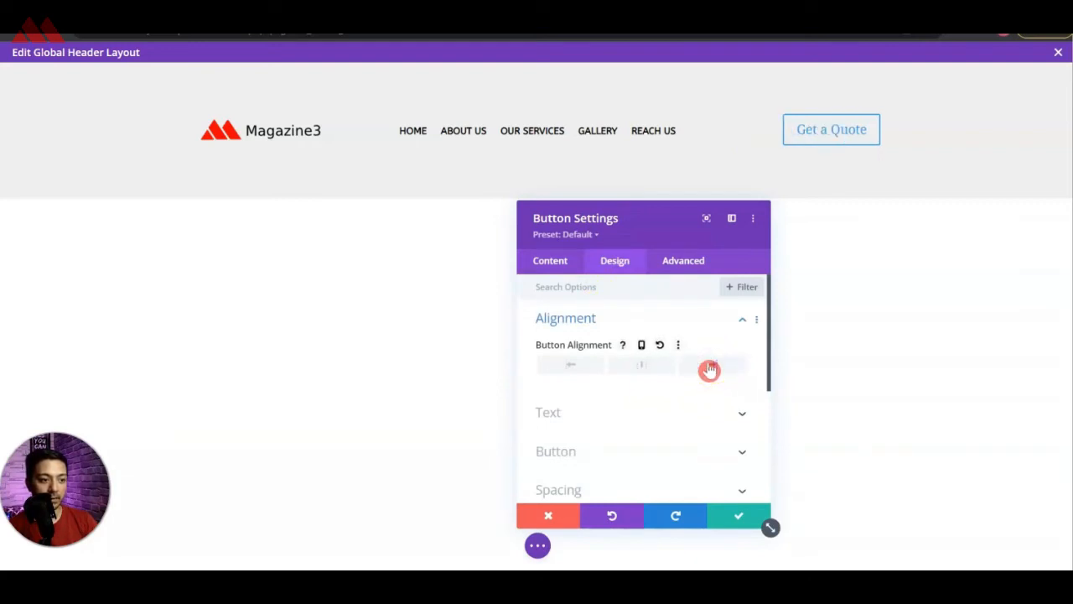
Enable custom styles for the button and set its text size to 15px
{"action": "left_click", "coordinate": [709, 412]}
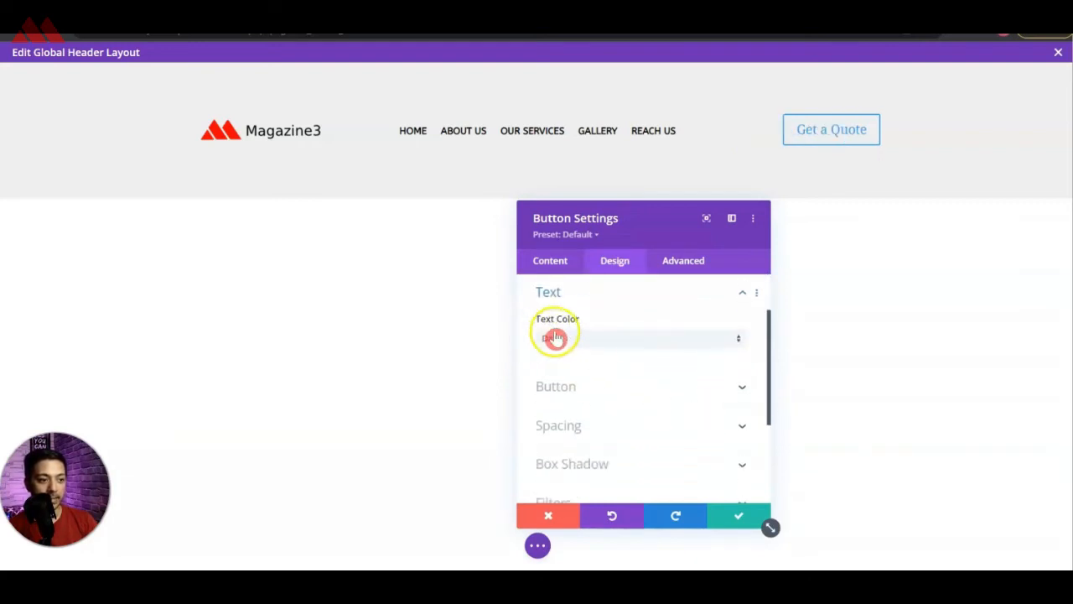
{"action": "left_click", "coordinate": [620, 384]}
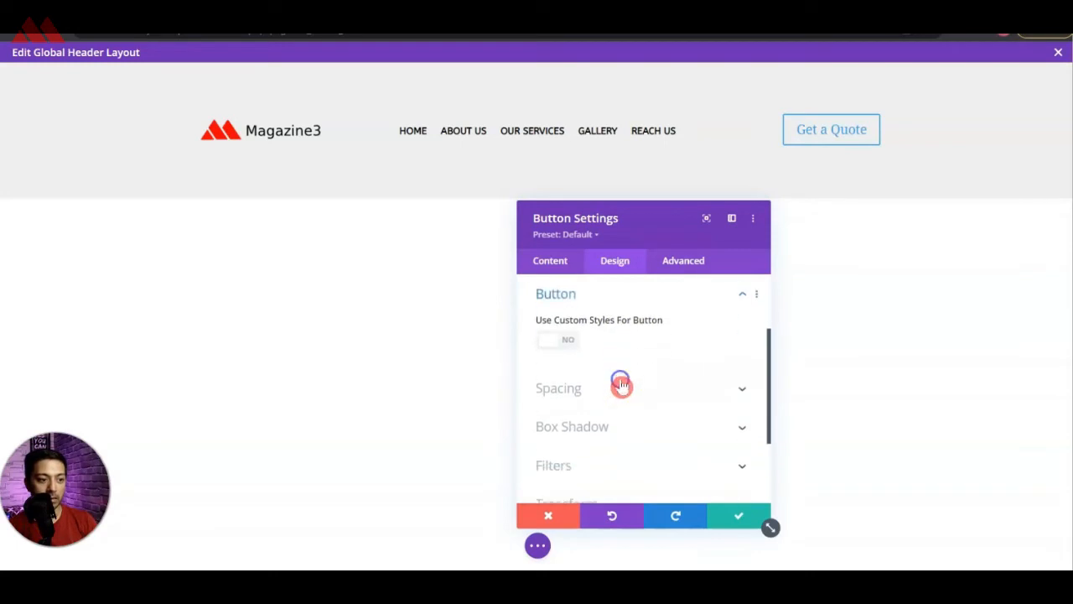
{"action": "left_click", "coordinate": [563, 340]}
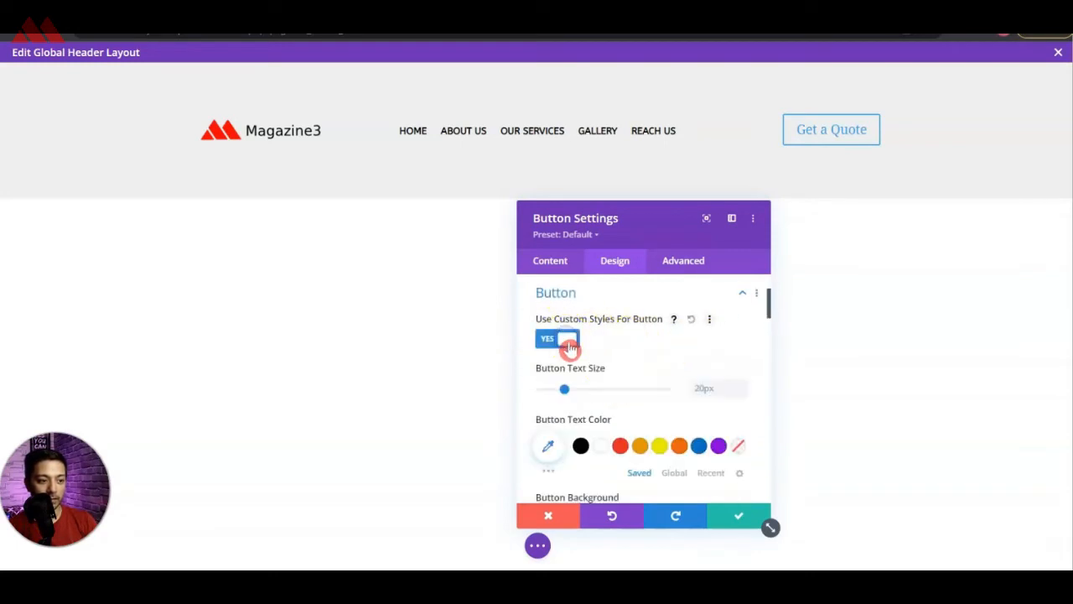
{"action": "left_click_drag", "start_coordinate": [568, 390], "coordinate": [559, 389]}
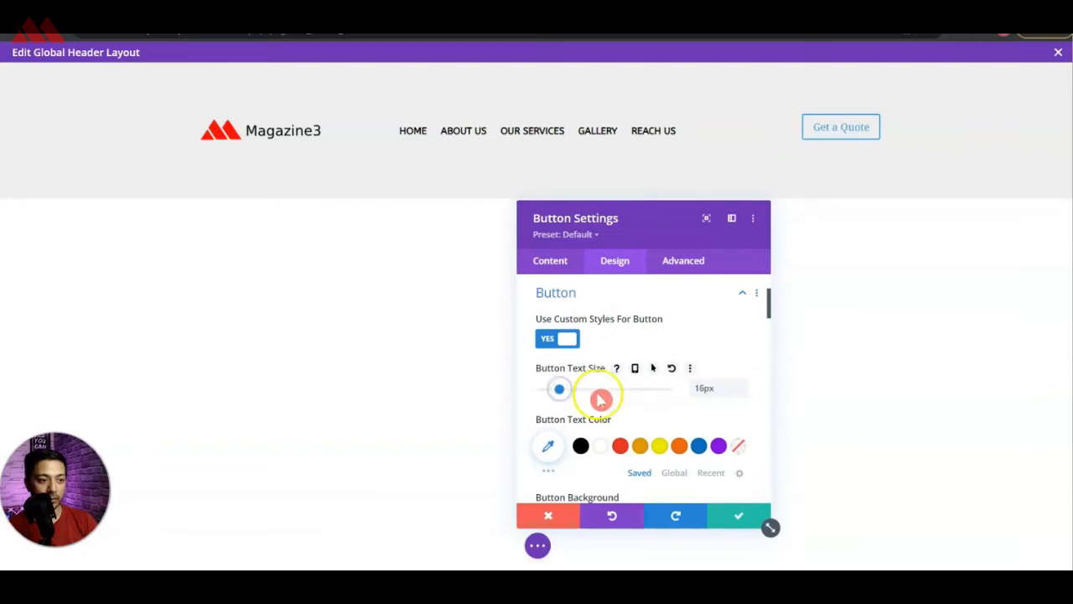
{"action": "left_click", "coordinate": [704, 389]}
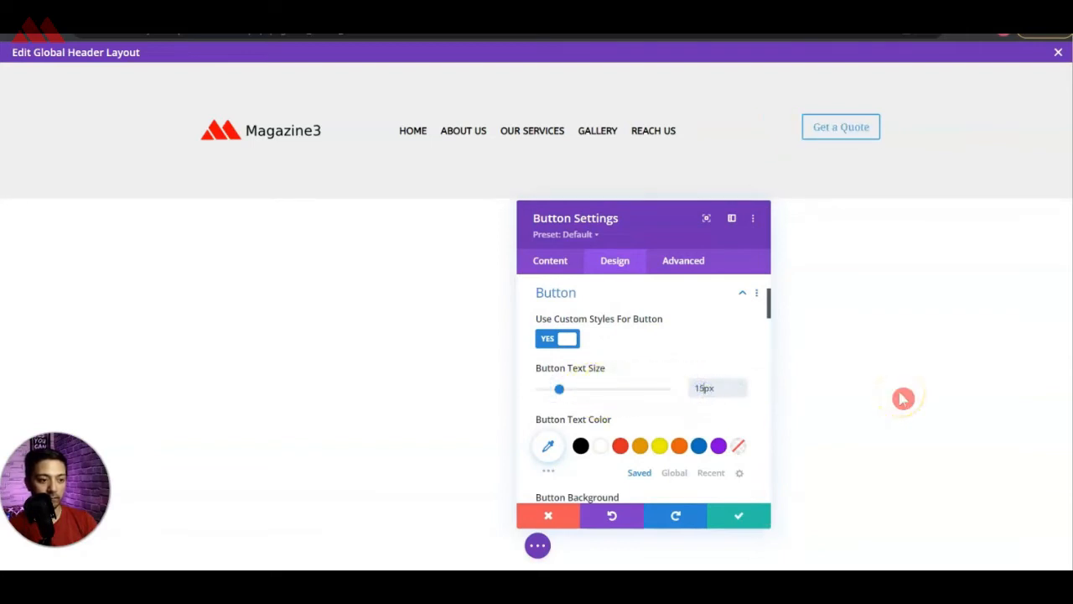
Give the button white text and an orange #e8630a background
{"action": "left_click", "coordinate": [601, 446]}
{"action": "scroll", "coordinate": [655, 357], "scroll_direction": "down", "scroll_amount": 1}
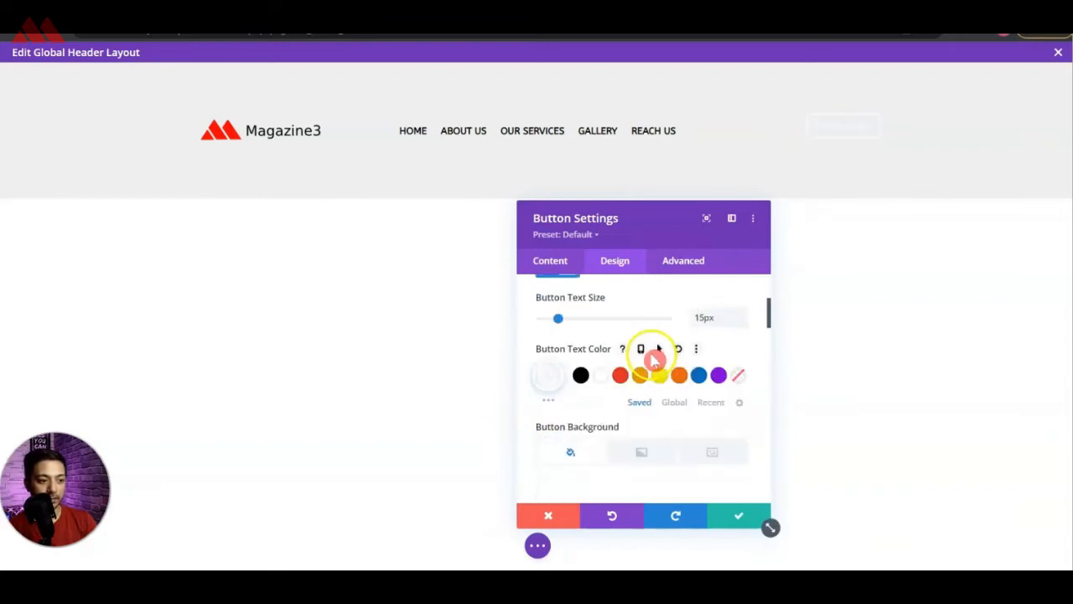
{"action": "scroll", "coordinate": [627, 428], "scroll_direction": "down", "scroll_amount": 1}
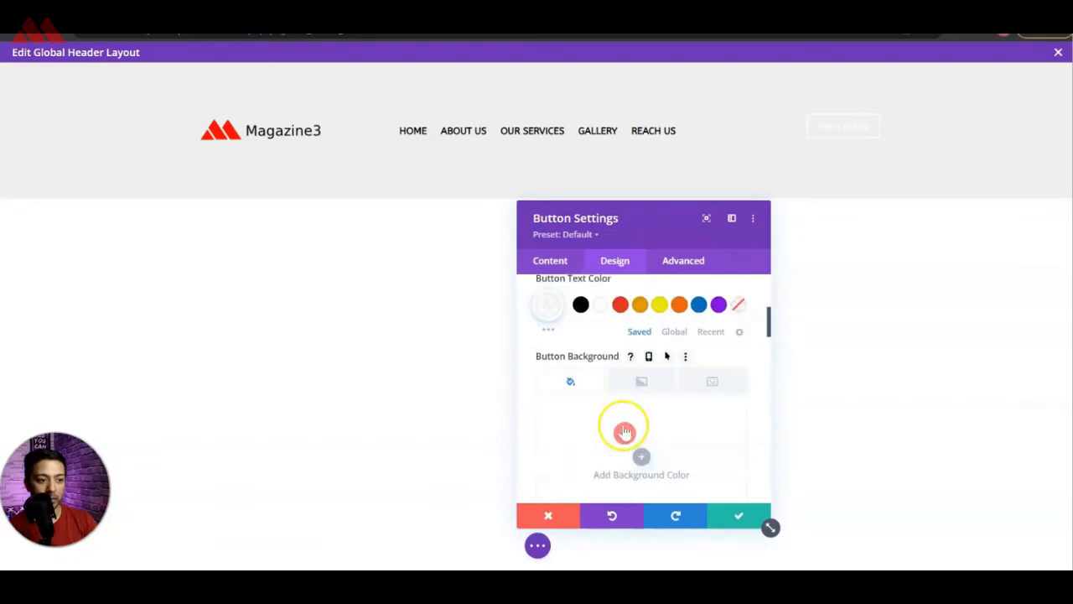
{"action": "left_click", "coordinate": [631, 432]}
{"action": "scroll", "coordinate": [637, 431], "scroll_direction": "down", "scroll_amount": 2}
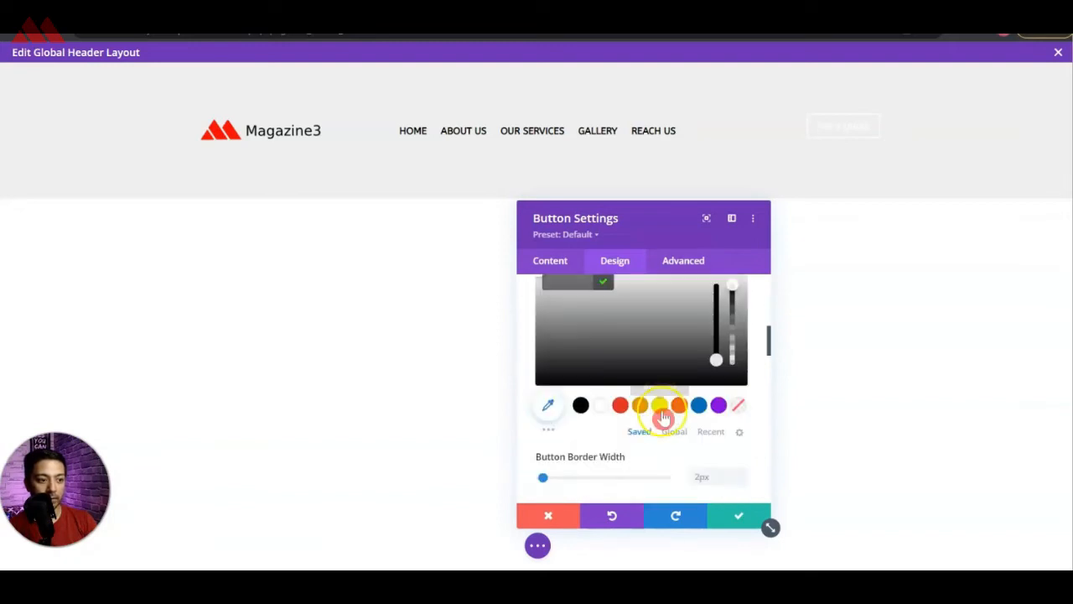
{"action": "left_click", "coordinate": [679, 406]}
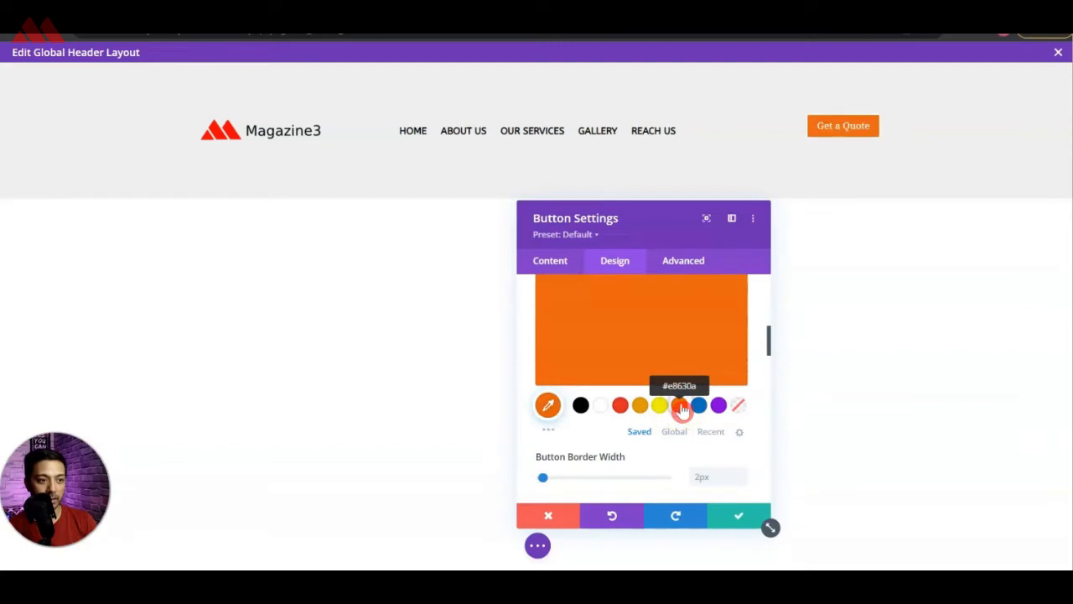
Round the button's corners with a border radius of 10px
{"action": "scroll", "coordinate": [633, 415], "scroll_direction": "down", "scroll_amount": 1}
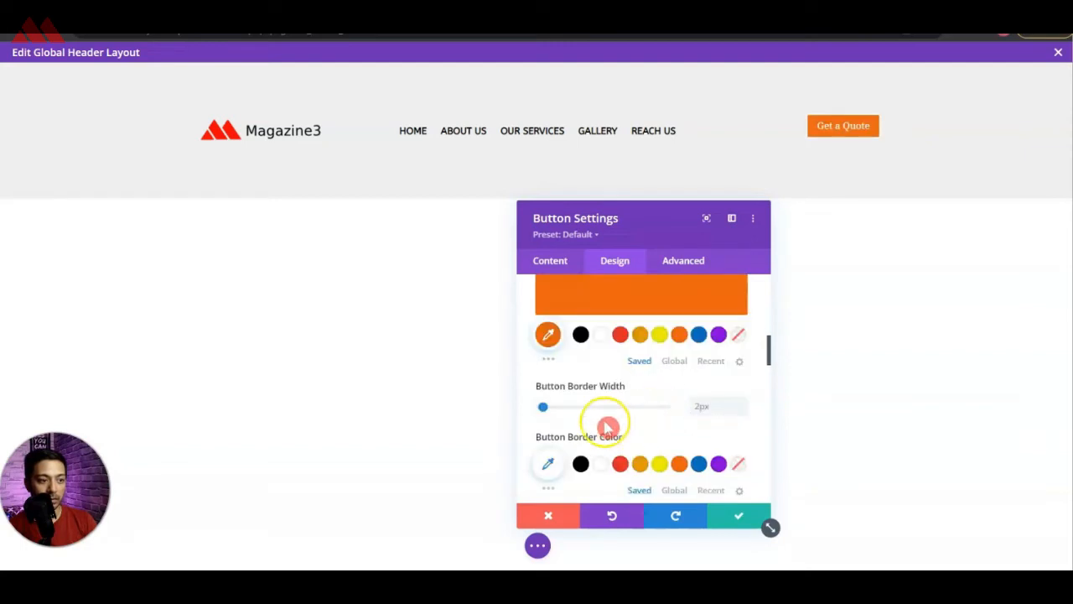
{"action": "scroll", "coordinate": [670, 407], "scroll_direction": "down", "scroll_amount": 2}
{"action": "left_click", "coordinate": [705, 397]}
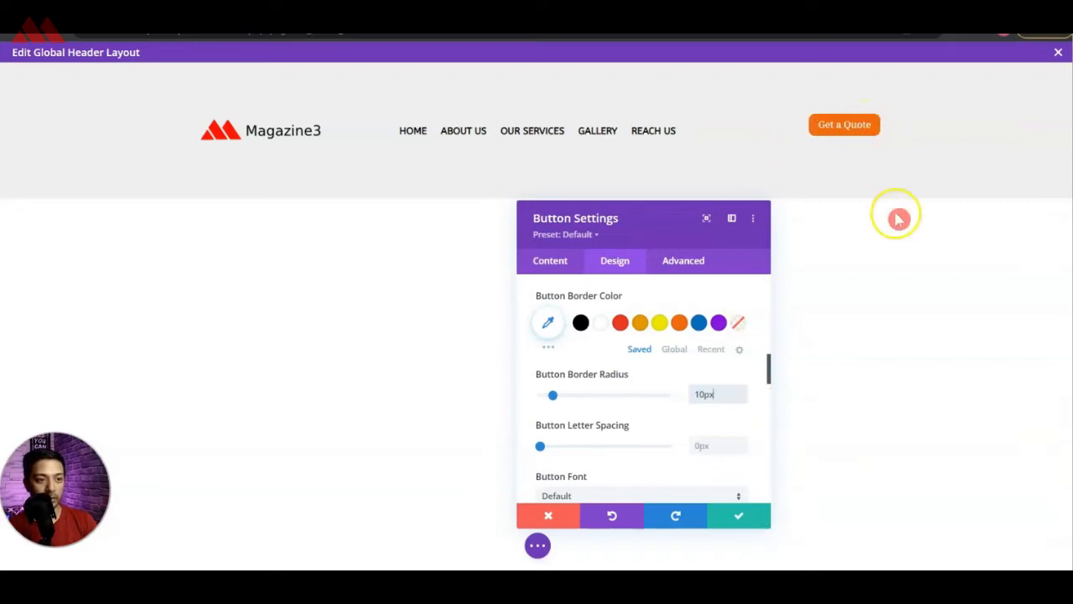
Try the ABeeZee font on the Get a Quote button, and settle on Actor as its font
{"action": "scroll", "coordinate": [662, 360], "scroll_direction": "down", "scroll_amount": 2}
{"action": "left_click", "coordinate": [647, 355]}
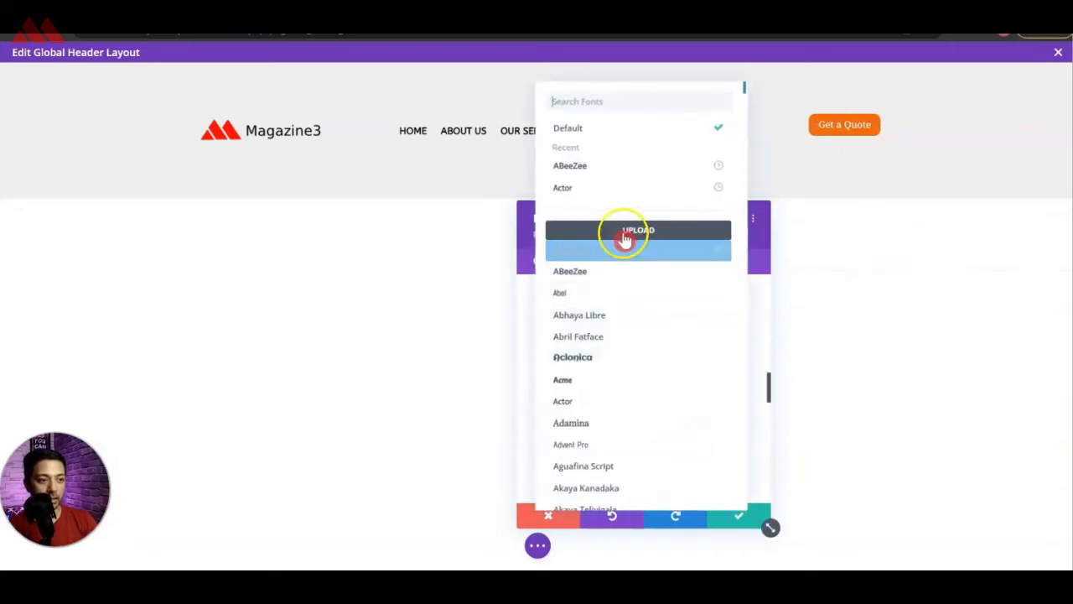
{"action": "left_click", "coordinate": [574, 172]}
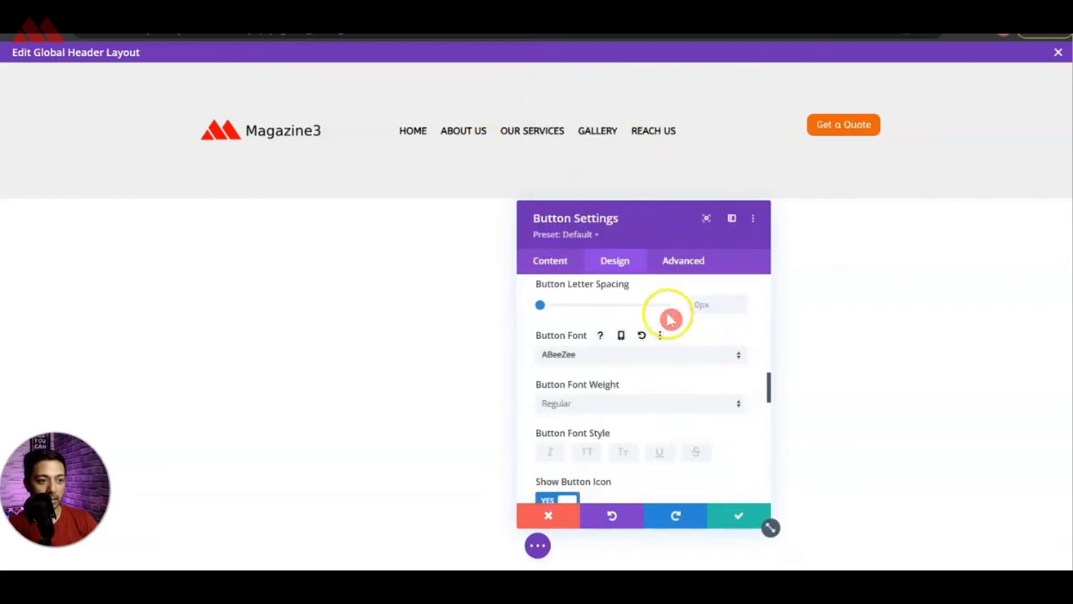
{"action": "left_click", "coordinate": [583, 358]}
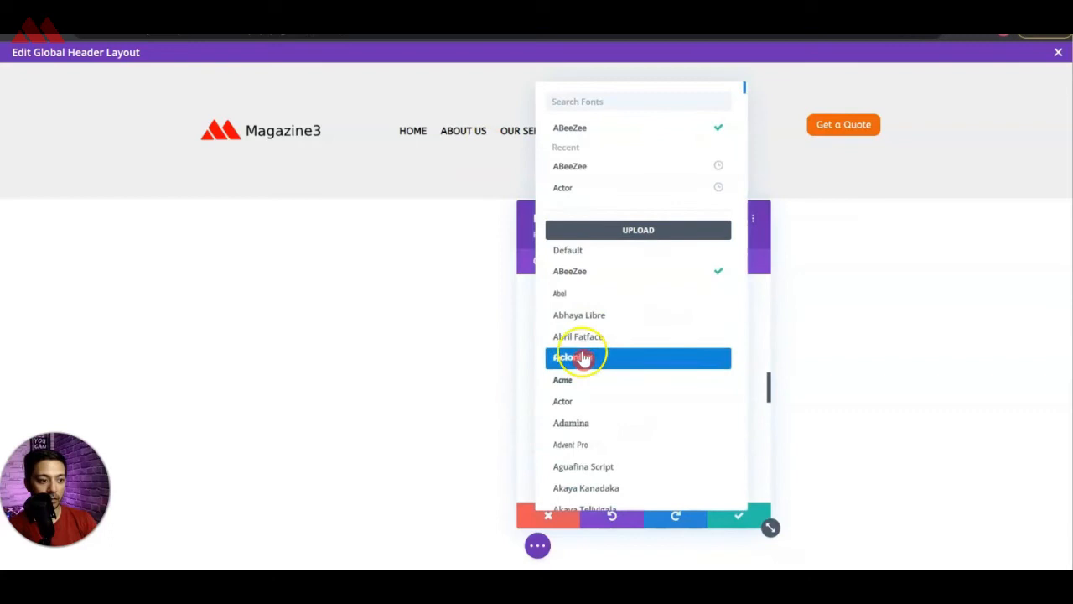
{"action": "left_click", "coordinate": [587, 188]}
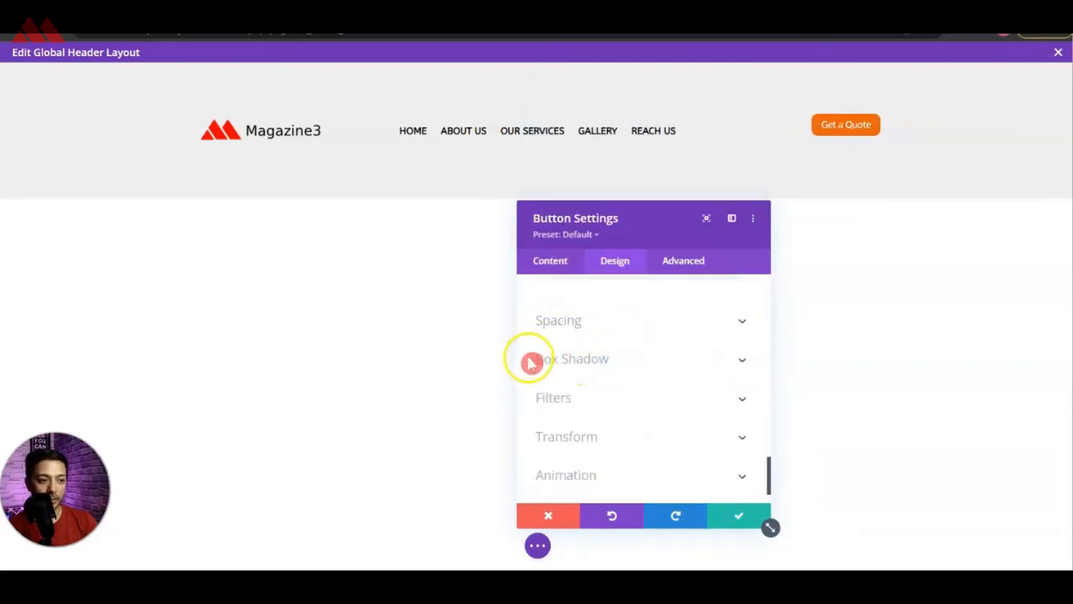
Add a soft box shadow below the Get a Quote button and save the button settings
{"action": "left_click", "coordinate": [652, 363]}
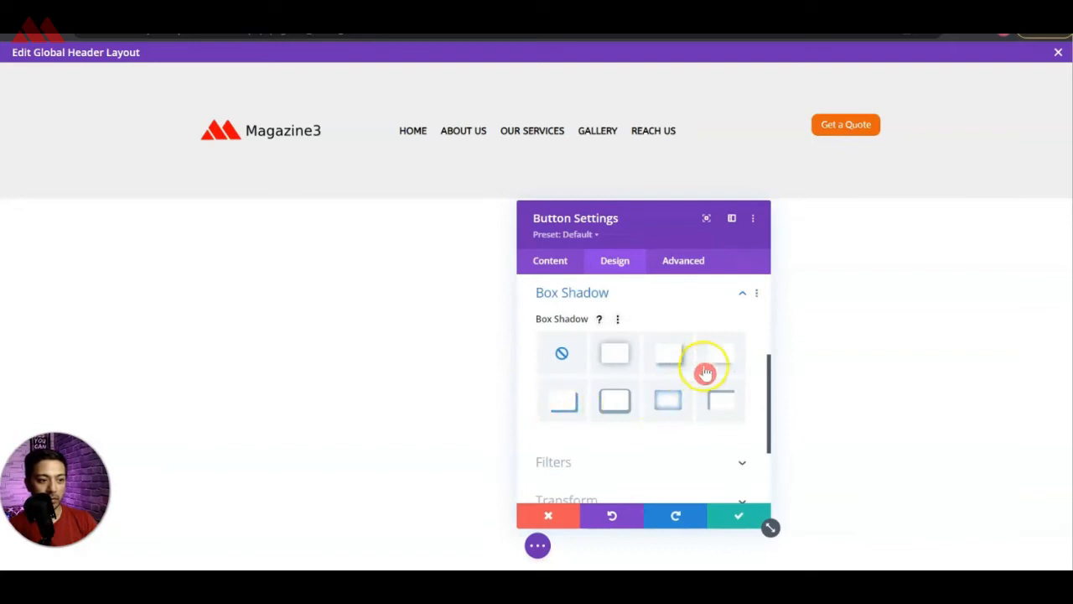
{"action": "left_click", "coordinate": [584, 411]}
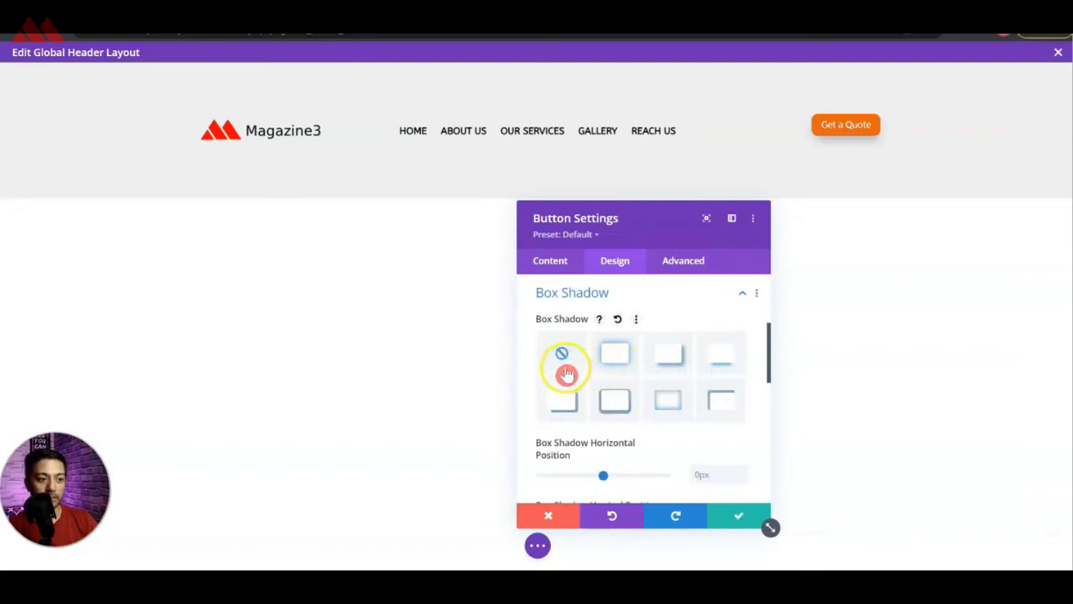
{"action": "left_click", "coordinate": [732, 516]}
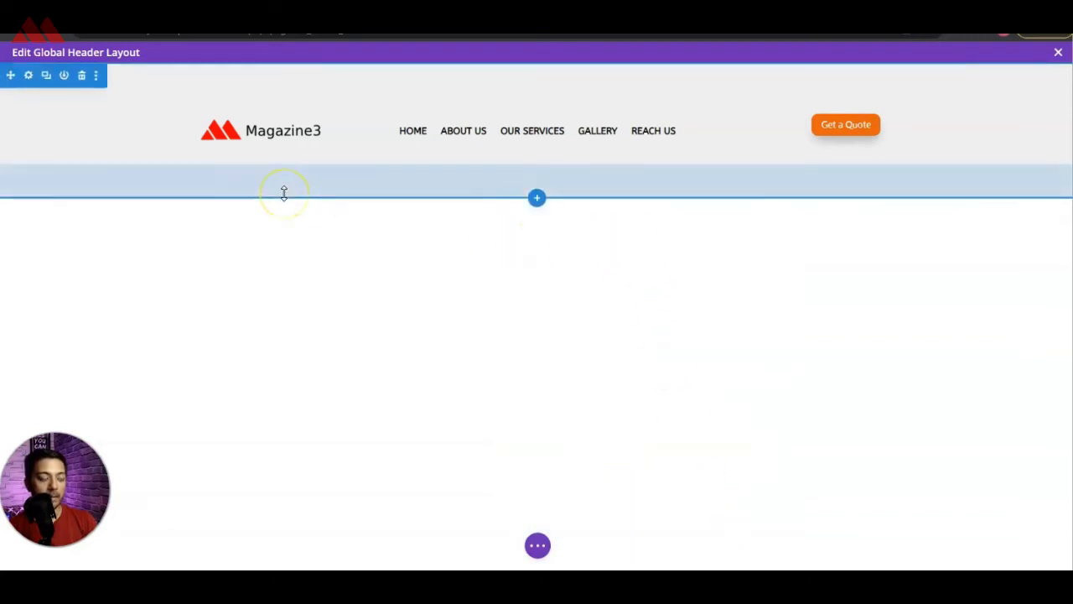
Save the global header layout, close its editor and save the Theme Builder changes
{"action": "left_click", "coordinate": [537, 546]}
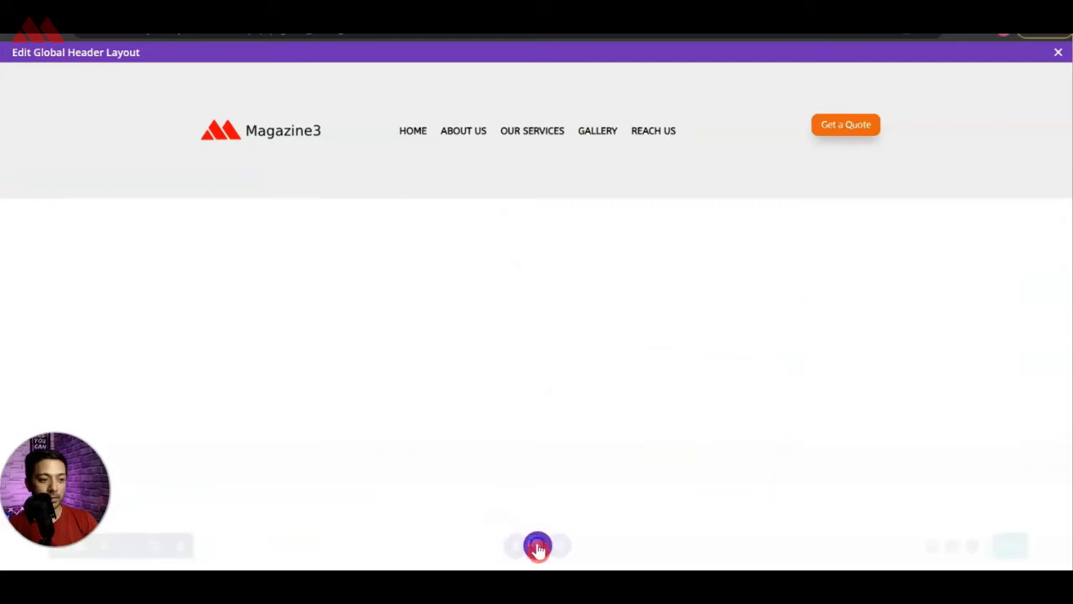
{"action": "left_click", "coordinate": [1044, 546]}
{"action": "left_click", "coordinate": [219, 11]}
{"action": "key", "text": "Return"}
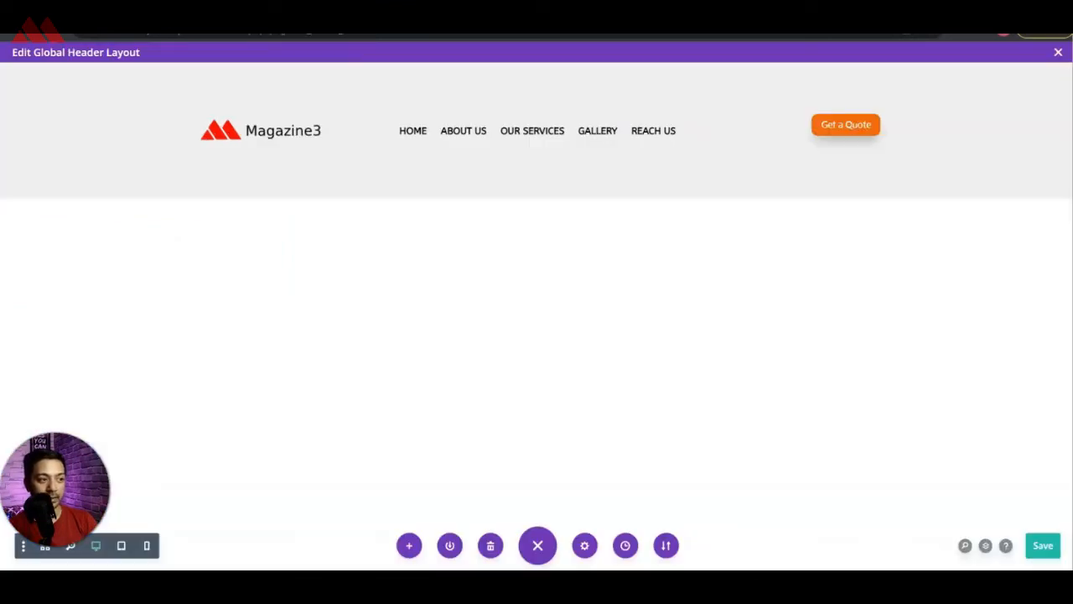
{"action": "left_click", "coordinate": [1057, 55]}
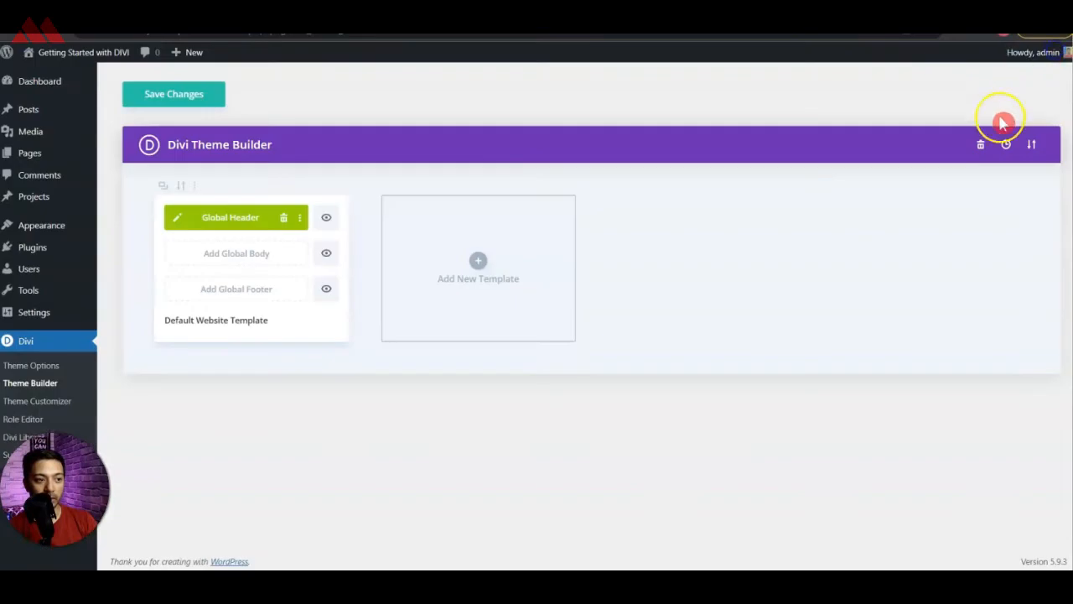
{"action": "left_click", "coordinate": [175, 98]}
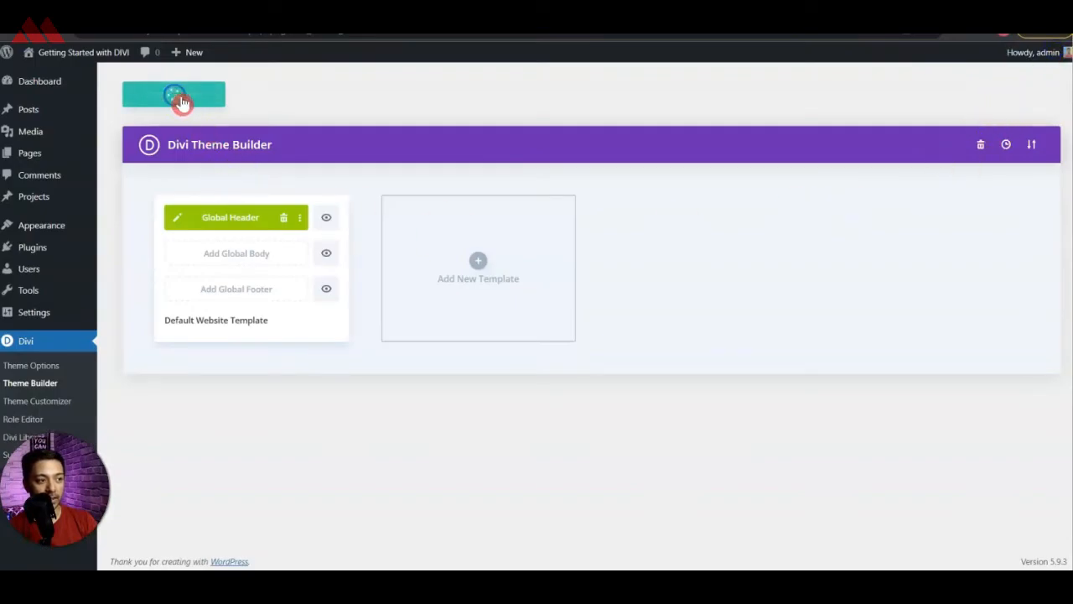
Reload the live homepage and scroll through it to check the new global header
{"action": "left_click", "coordinate": [239, 13]}
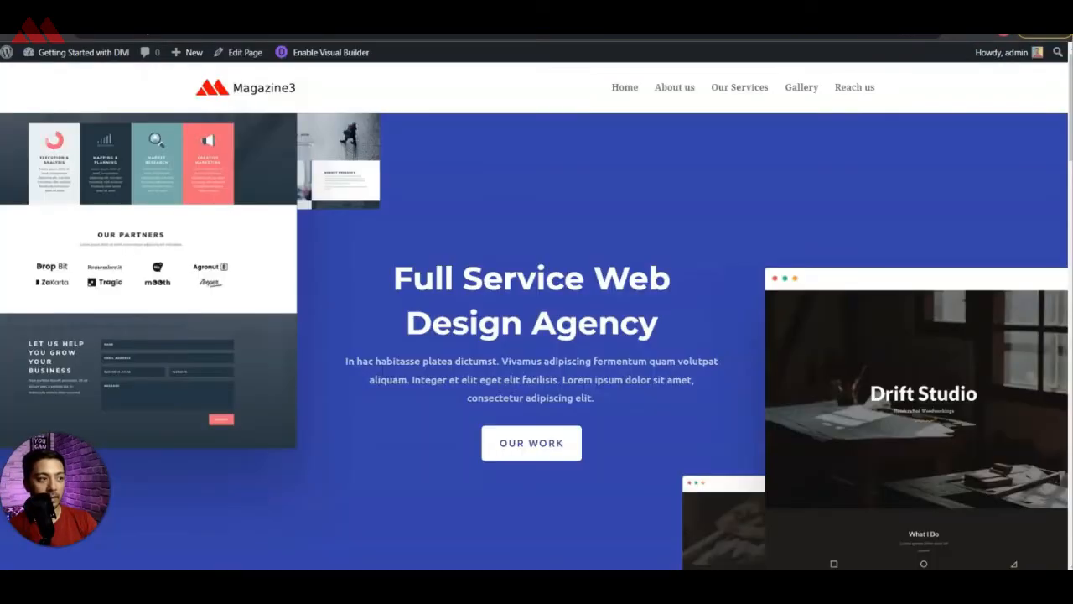
{"action": "left_click", "coordinate": [431, 35]}
{"action": "key", "text": "Return"}
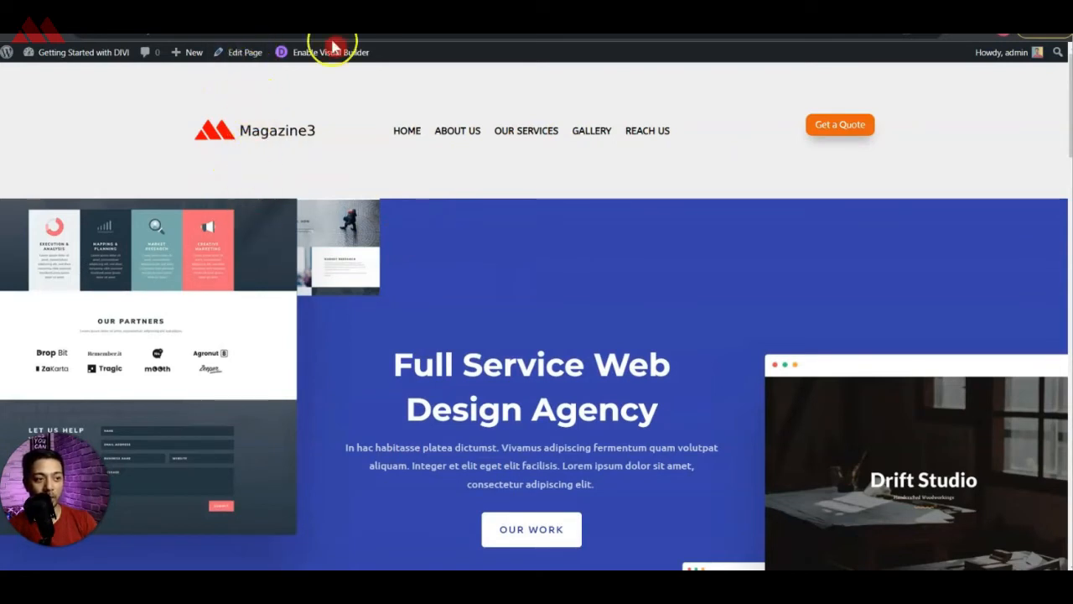
{"action": "scroll", "coordinate": [678, 177], "scroll_direction": "down", "scroll_amount": 2}
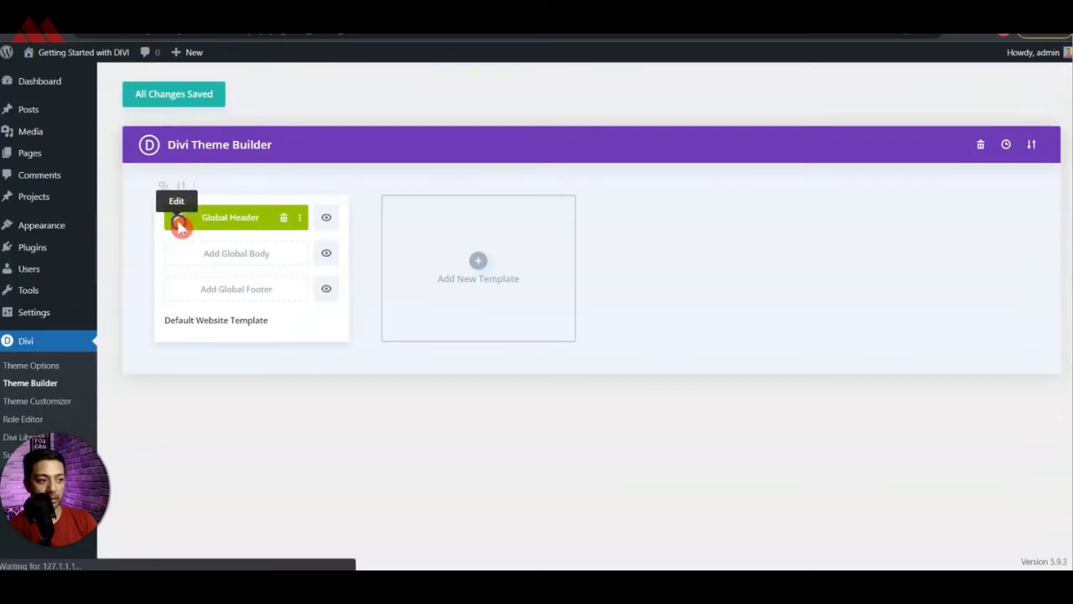
Reopen the global header for editing and set its section's top and bottom padding to 5px
{"action": "left_click", "coordinate": [177, 223]}
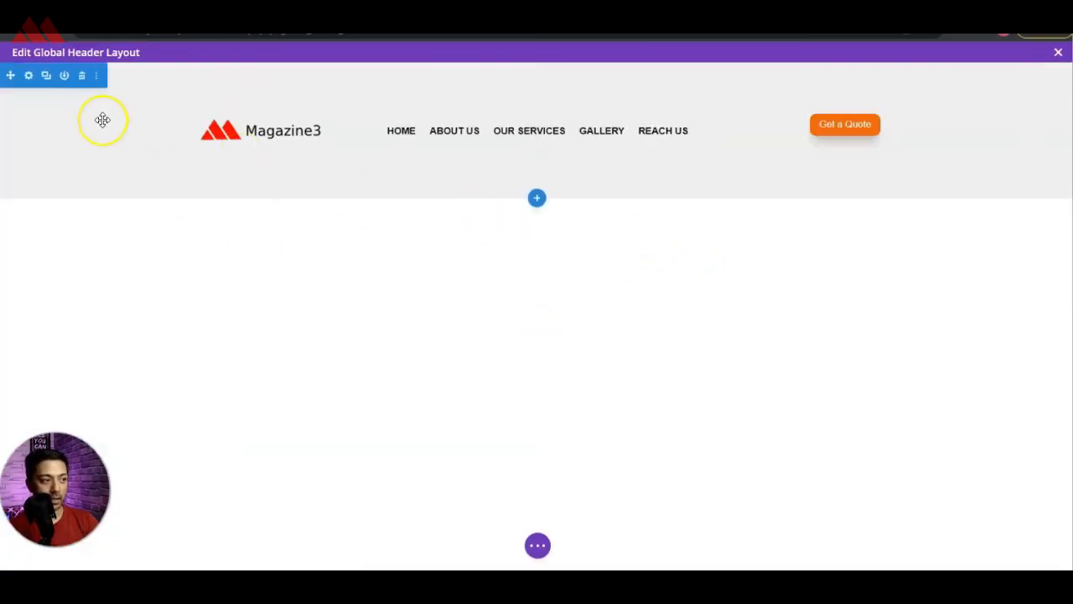
{"action": "left_click", "coordinate": [28, 75]}
{"action": "left_click", "coordinate": [249, 131]}
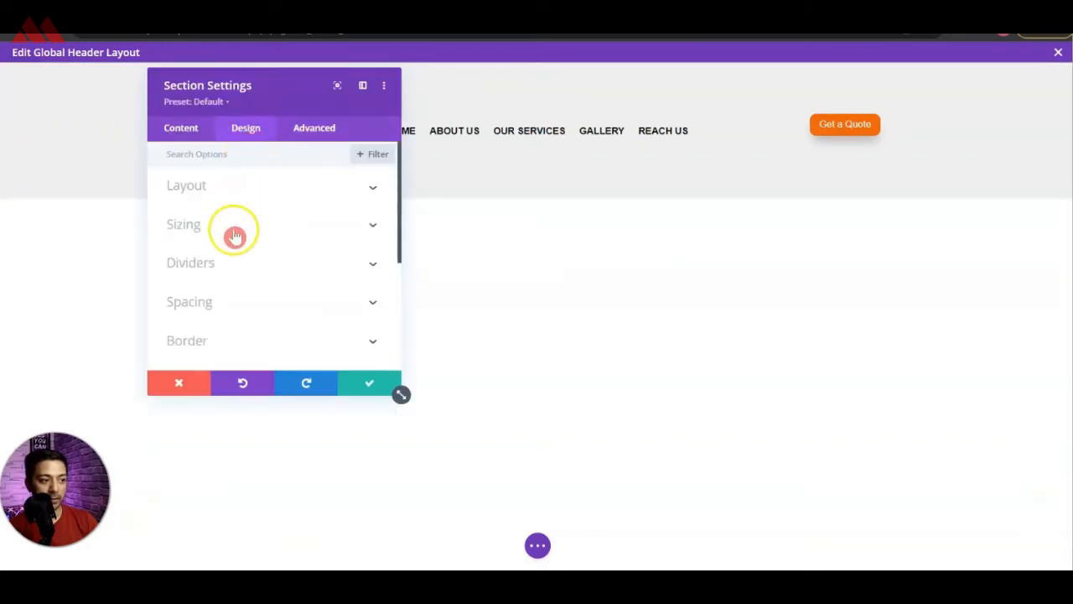
{"action": "left_click", "coordinate": [232, 299]}
{"action": "left_click", "coordinate": [182, 274]}
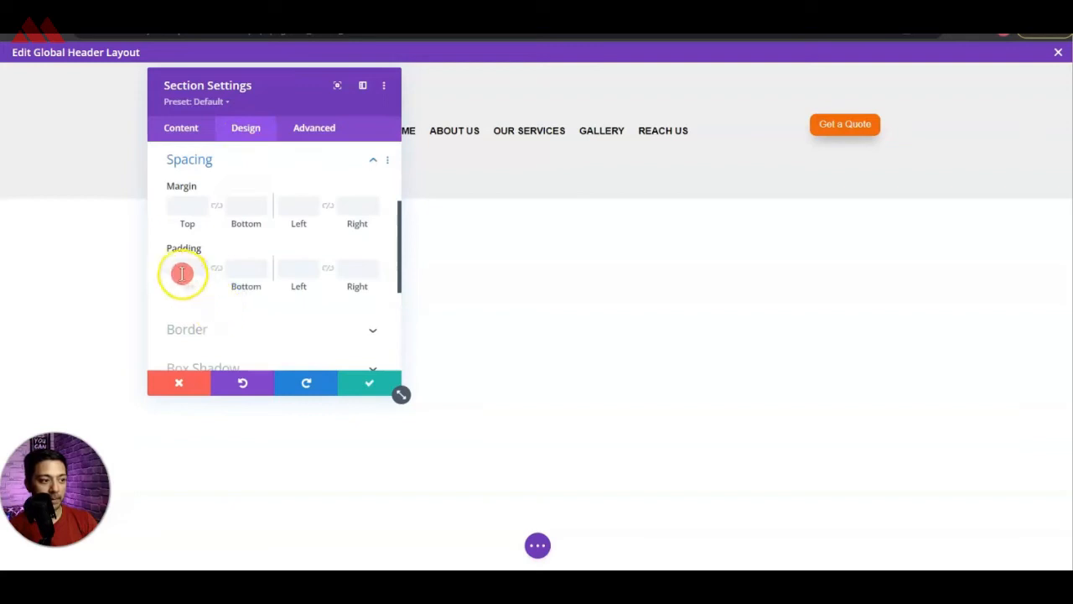
{"action": "type", "text": "5"}
{"action": "left_click", "coordinate": [235, 270]}
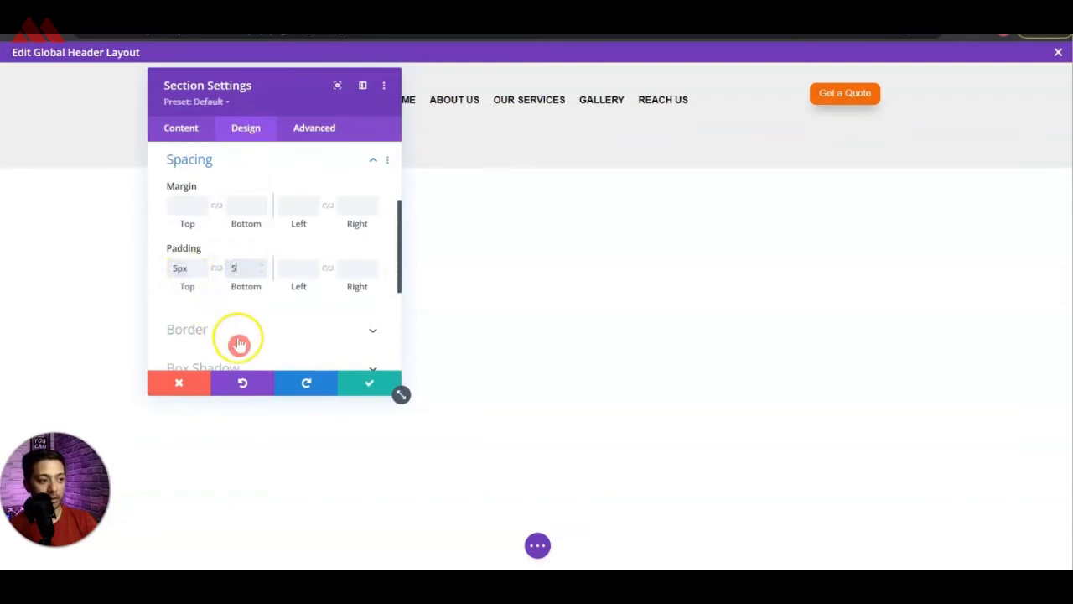
{"action": "scroll", "coordinate": [167, 304], "scroll_direction": "up", "scroll_amount": 1}
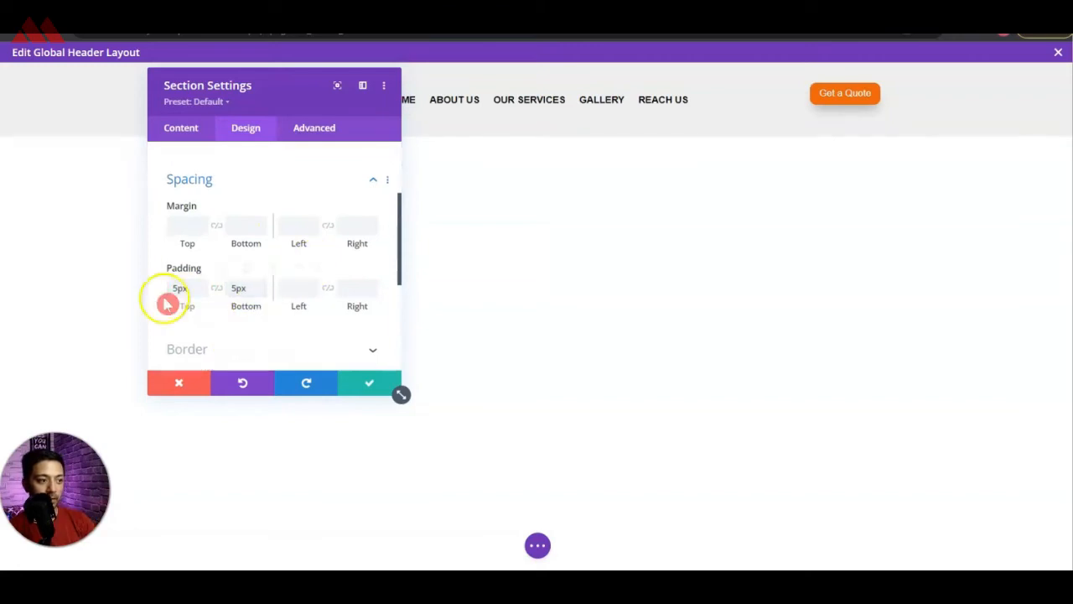
Set the header section's sticky position to Stick to Top and save the header layout
{"action": "left_click", "coordinate": [313, 130]}
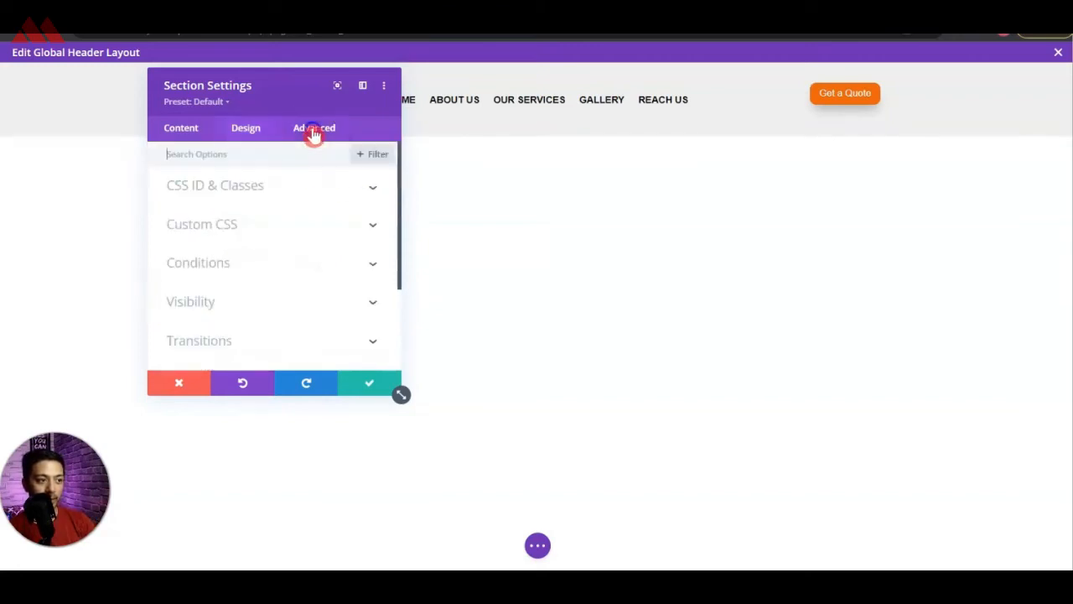
{"action": "scroll", "coordinate": [285, 280], "scroll_direction": "down", "scroll_amount": 3}
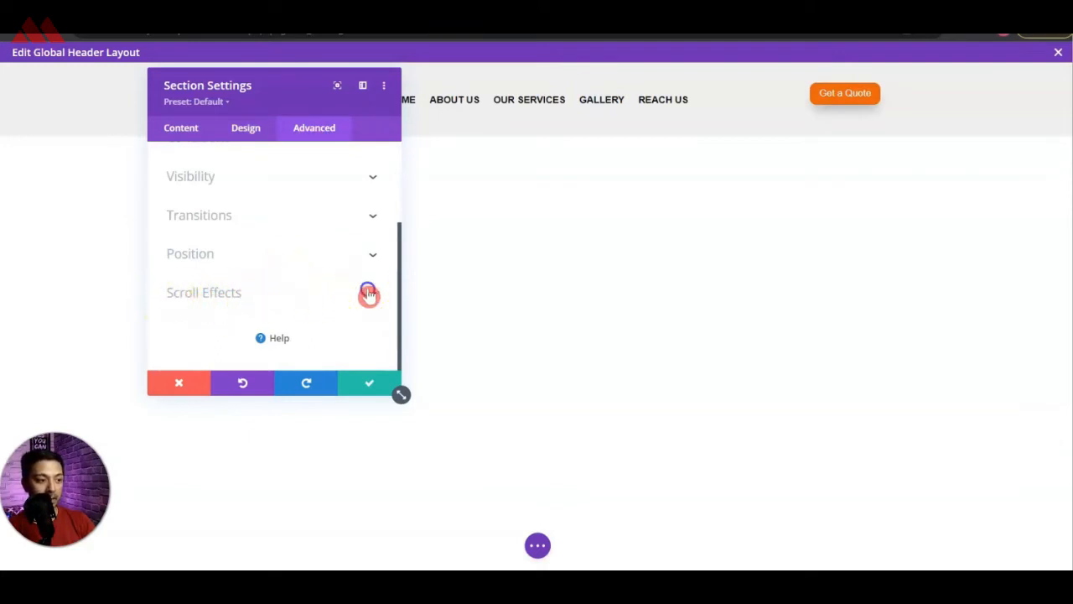
{"action": "left_click", "coordinate": [369, 293]}
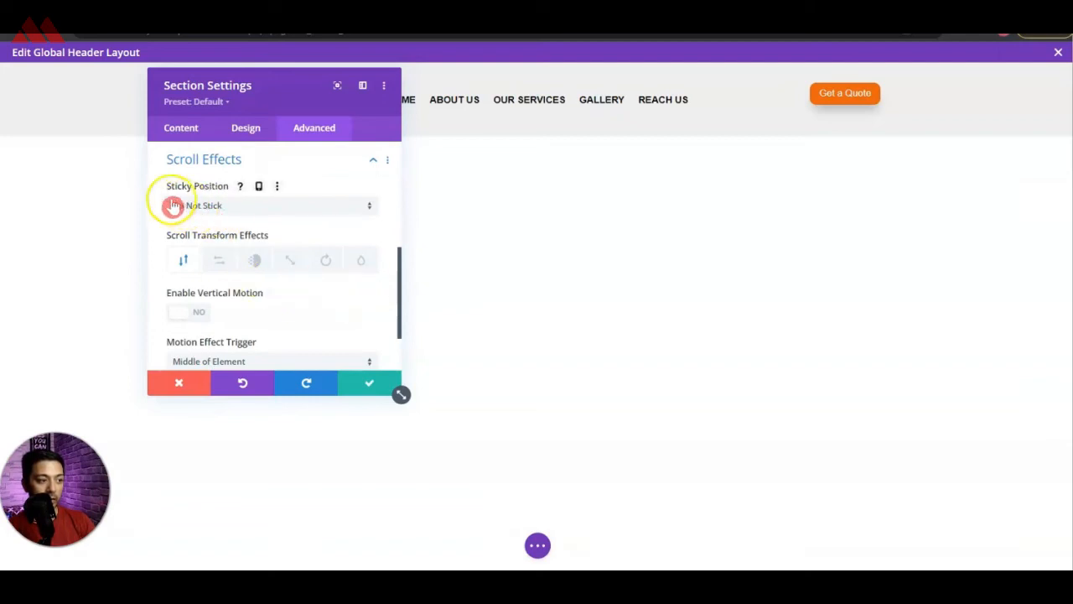
{"action": "left_click", "coordinate": [285, 210]}
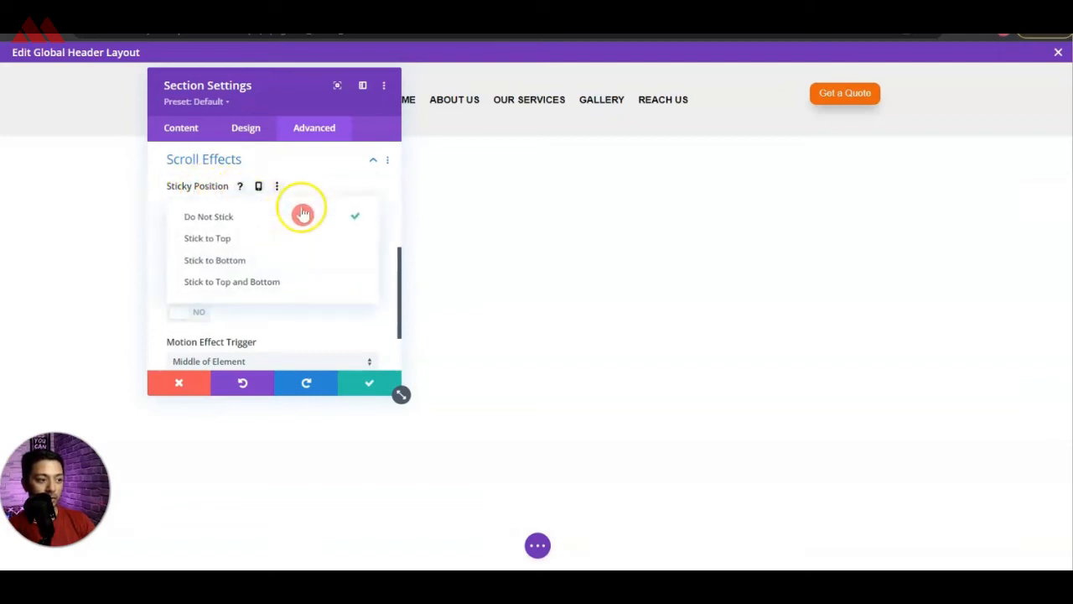
{"action": "left_click", "coordinate": [247, 241]}
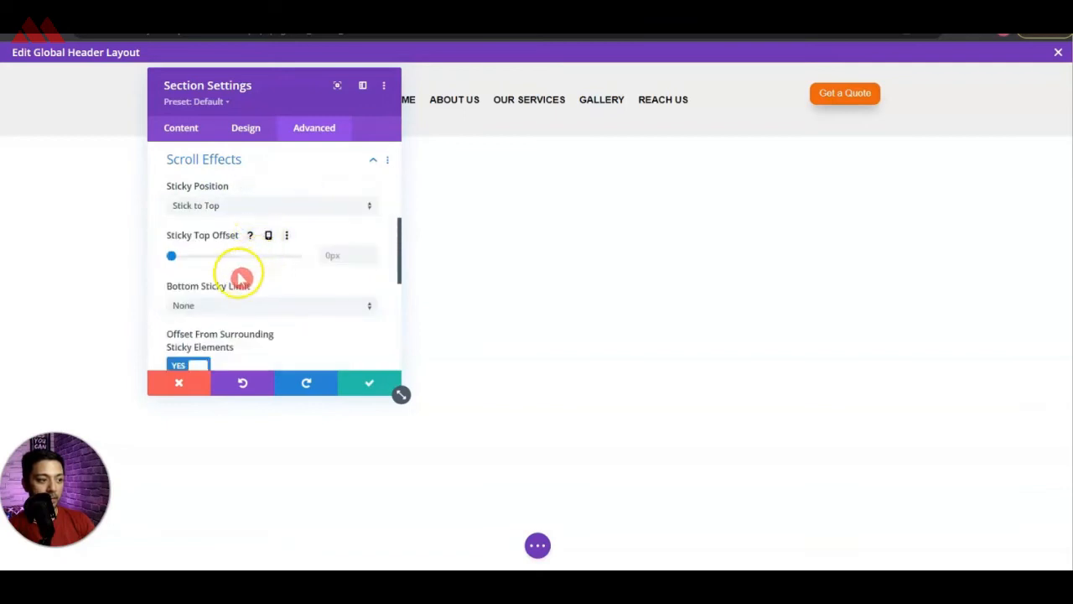
{"action": "left_click", "coordinate": [366, 387]}
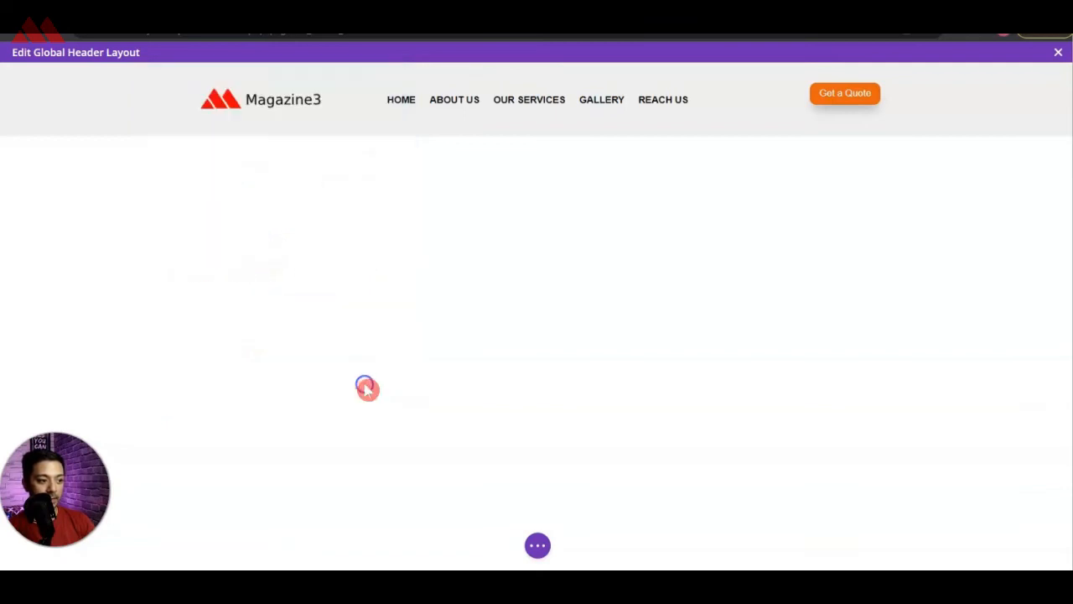
{"action": "left_click", "coordinate": [537, 544]}
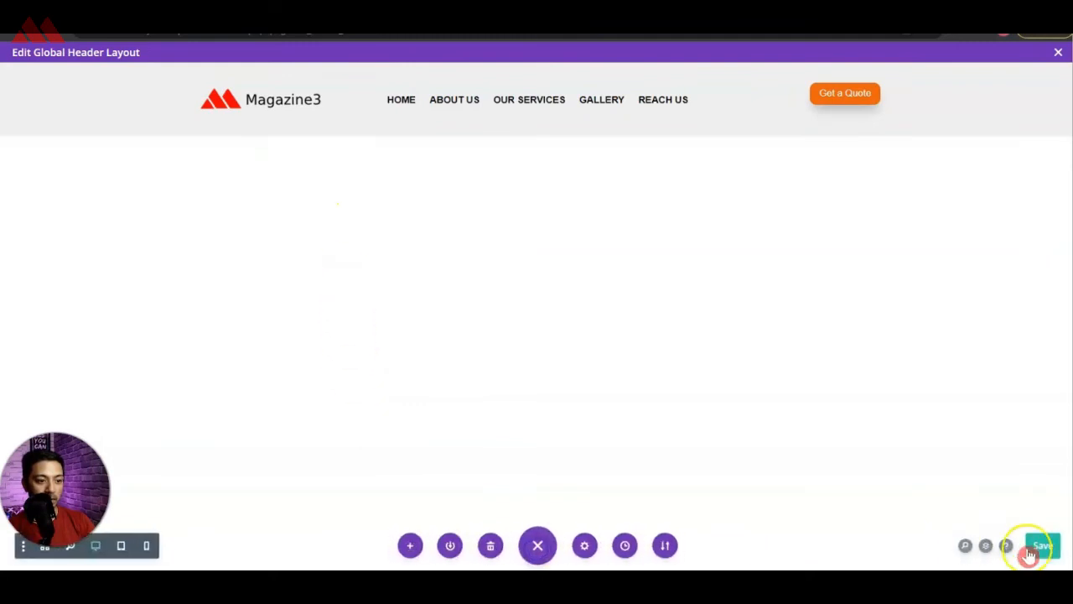
{"action": "left_click", "coordinate": [506, 356]}
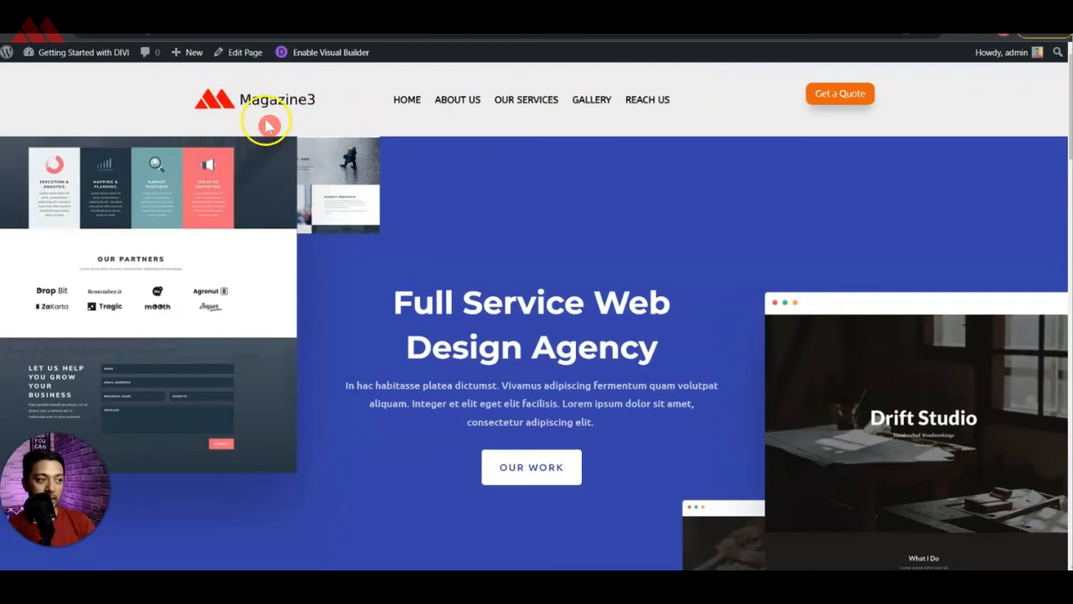
Check the header's sticky behaviour on the live homepage and return to the Theme Builder's template overview
{"action": "left_click_drag", "start_coordinate": [1064, 142], "coordinate": [1063, 243]}
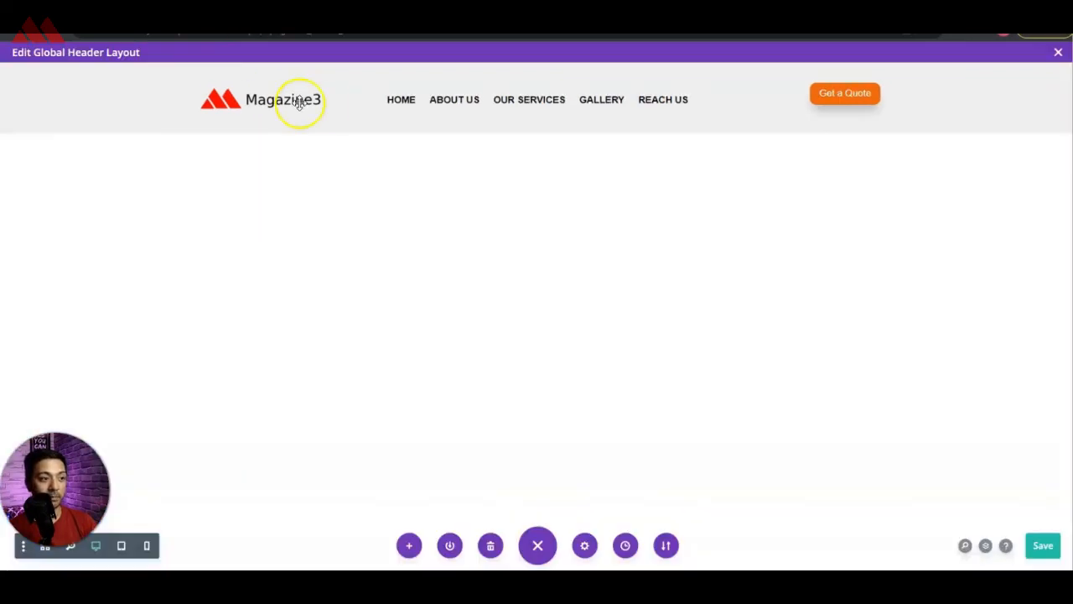
{"action": "mouse_move", "coordinate": [786, 92]}
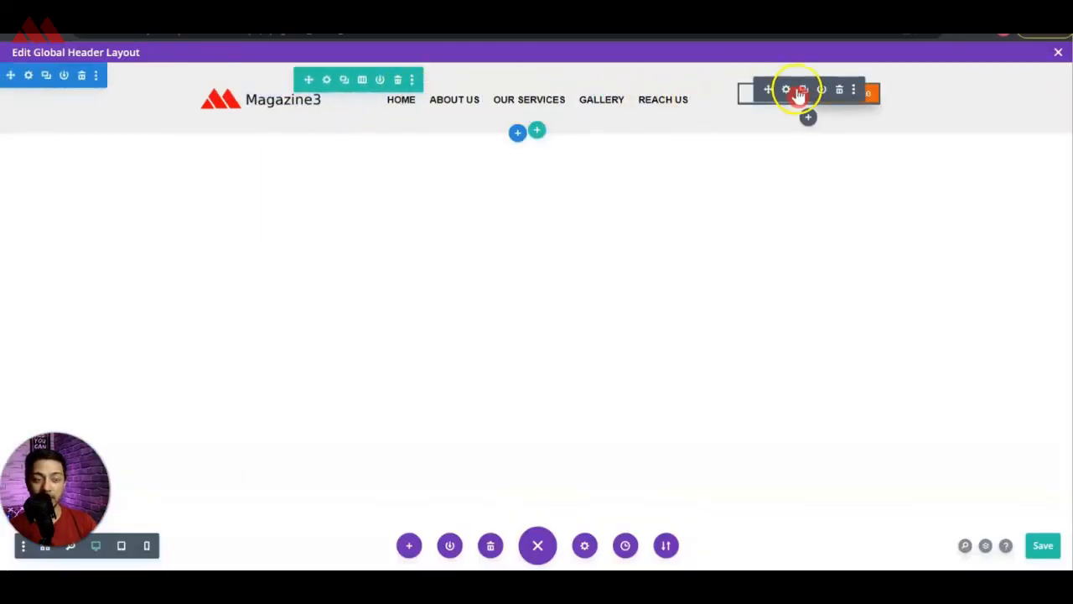
{"action": "left_click", "coordinate": [28, 75]}
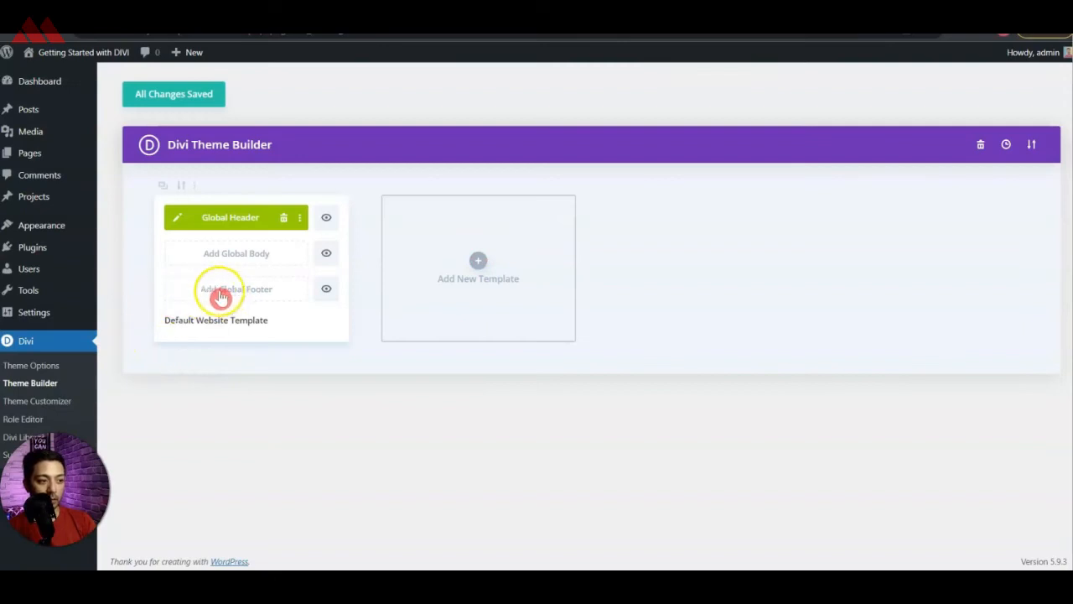
Start building a global footer with a row of three equal columns and open the module list for its first column
{"action": "left_click", "coordinate": [277, 297]}
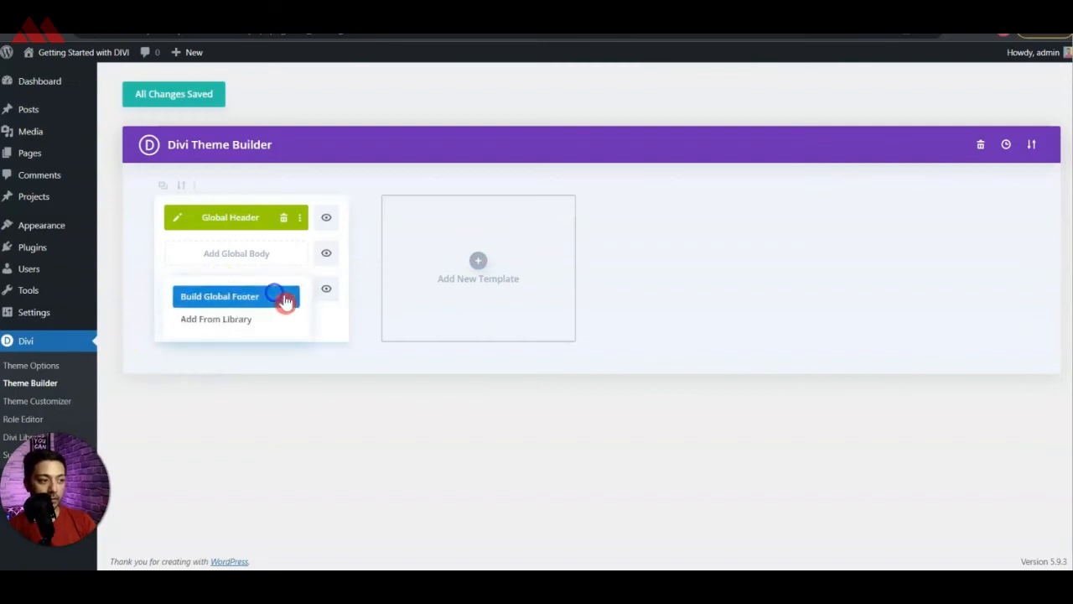
{"action": "left_click", "coordinate": [233, 300]}
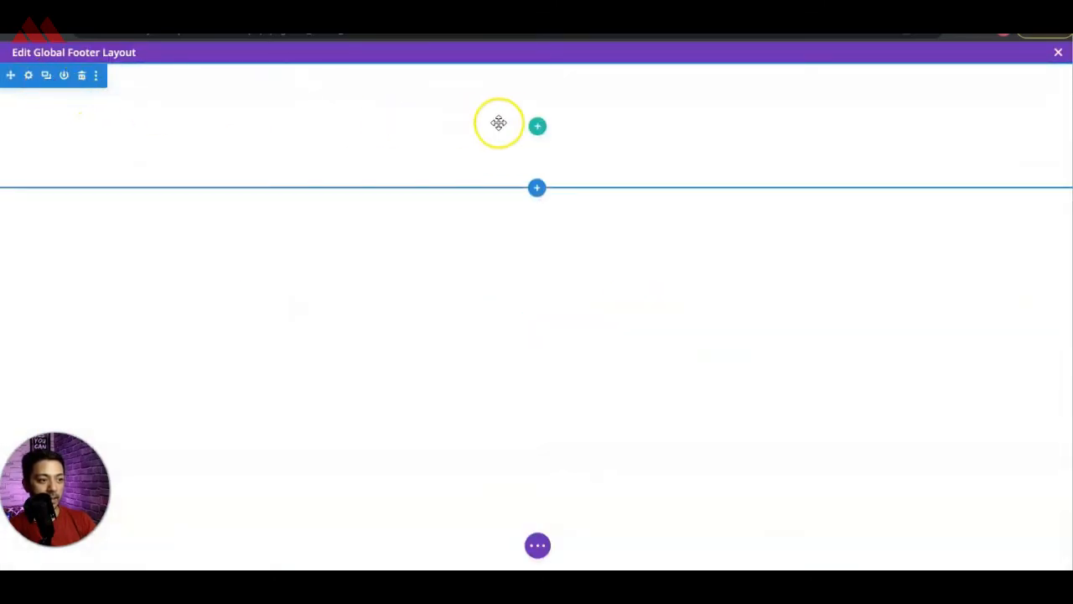
{"action": "left_click", "coordinate": [538, 129]}
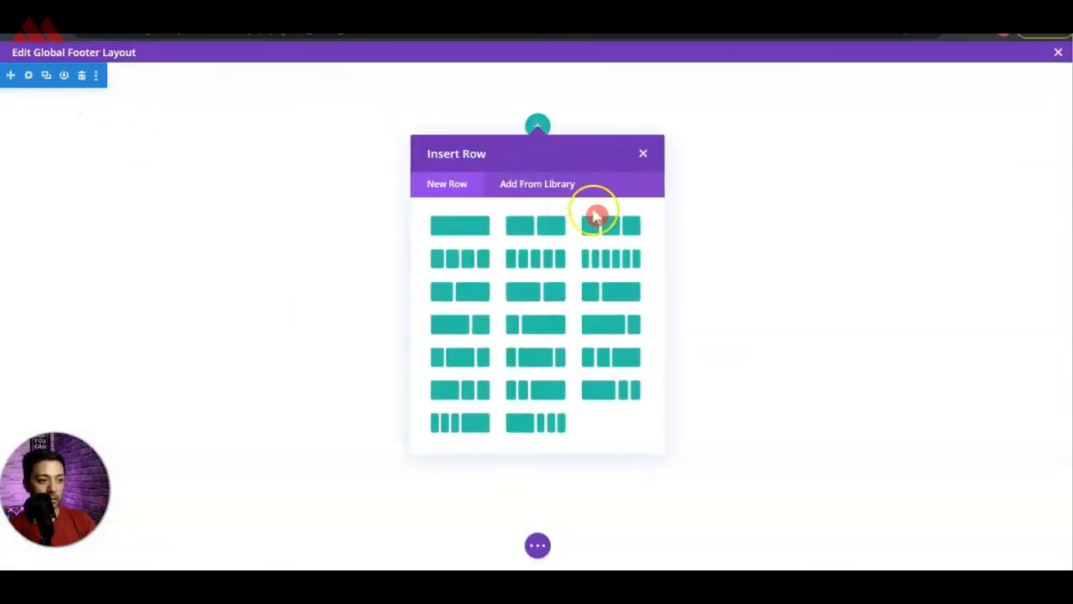
{"action": "left_click", "coordinate": [611, 226]}
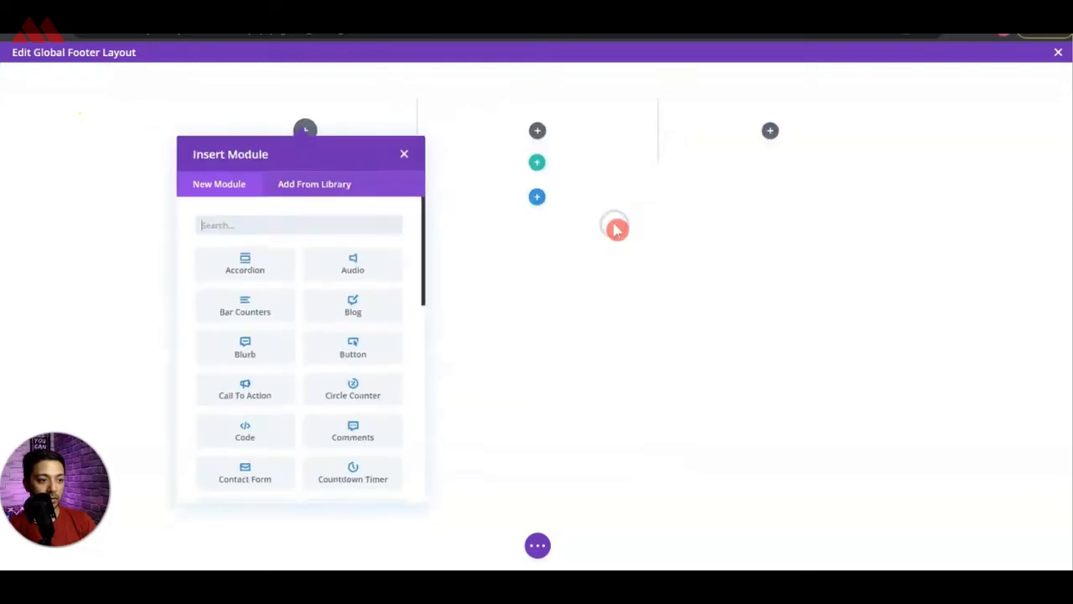
{"action": "left_click", "coordinate": [310, 135]}
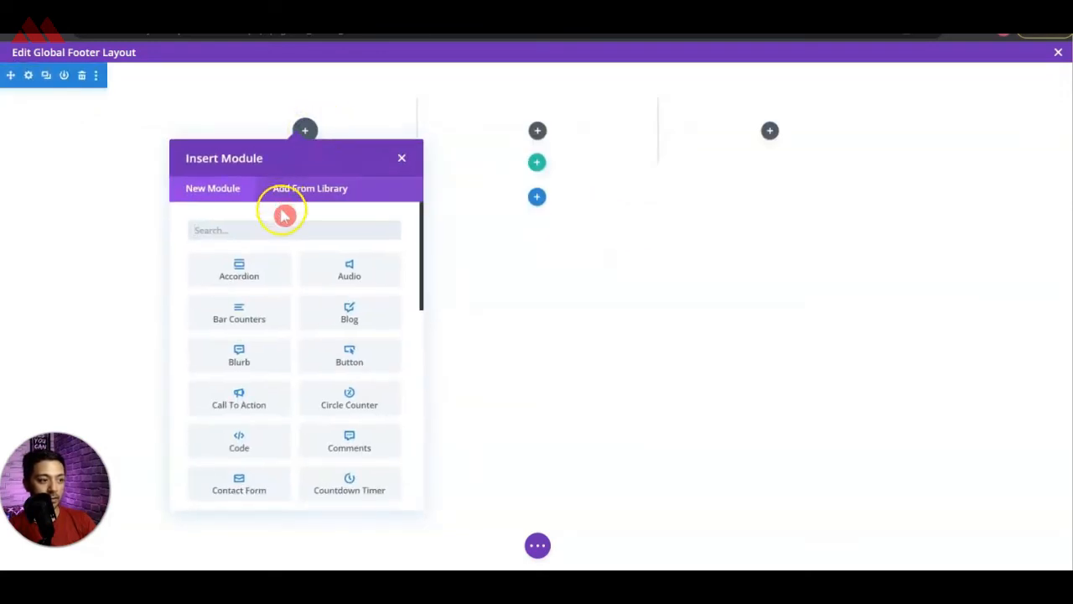
Insert an Image module in the footer's first column using m3-logo-white.png from the media library and save it
{"action": "type", "text": "image"}
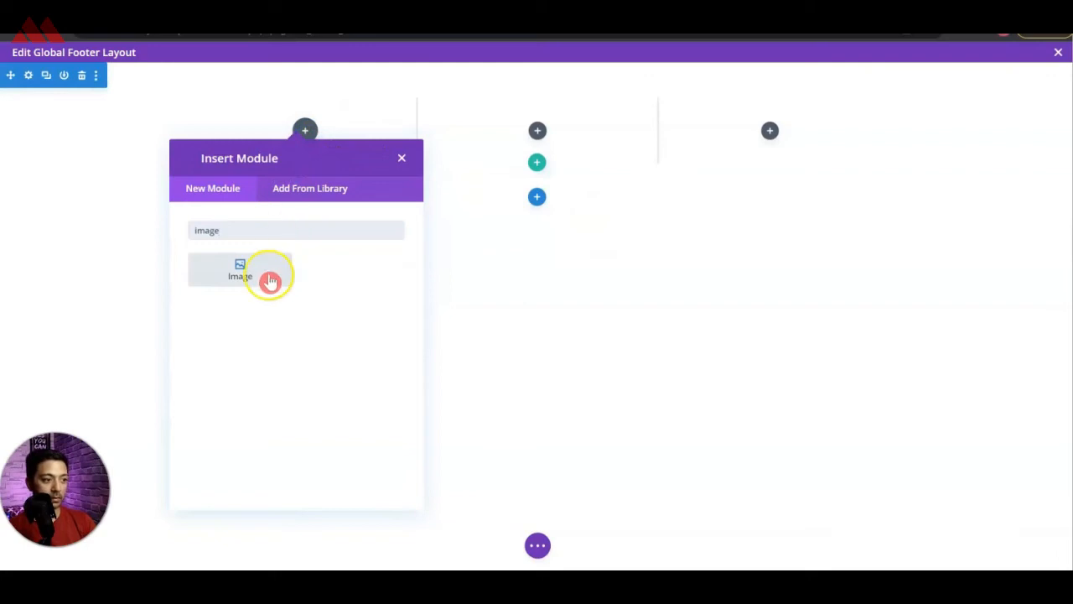
{"action": "left_click", "coordinate": [270, 282]}
{"action": "left_click", "coordinate": [336, 278]}
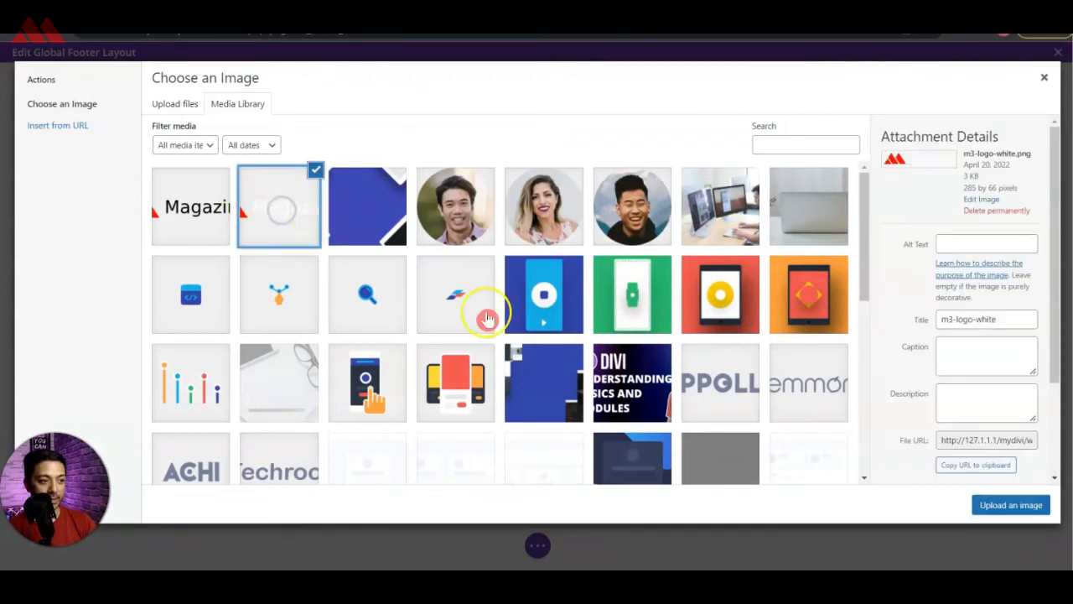
{"action": "left_click", "coordinate": [1024, 506]}
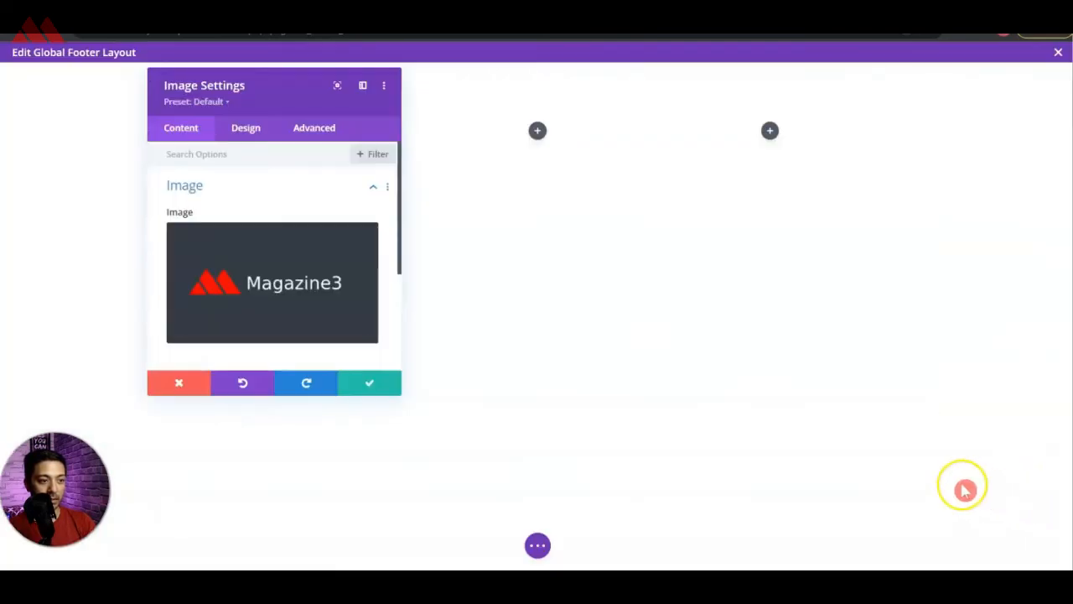
{"action": "left_click", "coordinate": [387, 378]}
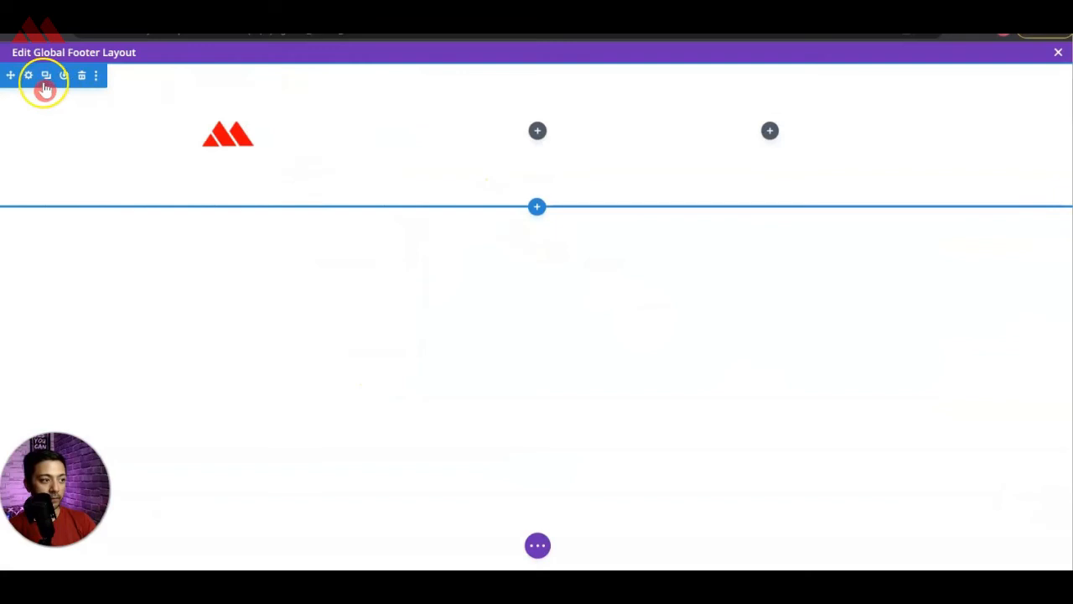
Give the footer section a dark grey background colour, #6d6d6d, and save the section settings
{"action": "left_click", "coordinate": [28, 77]}
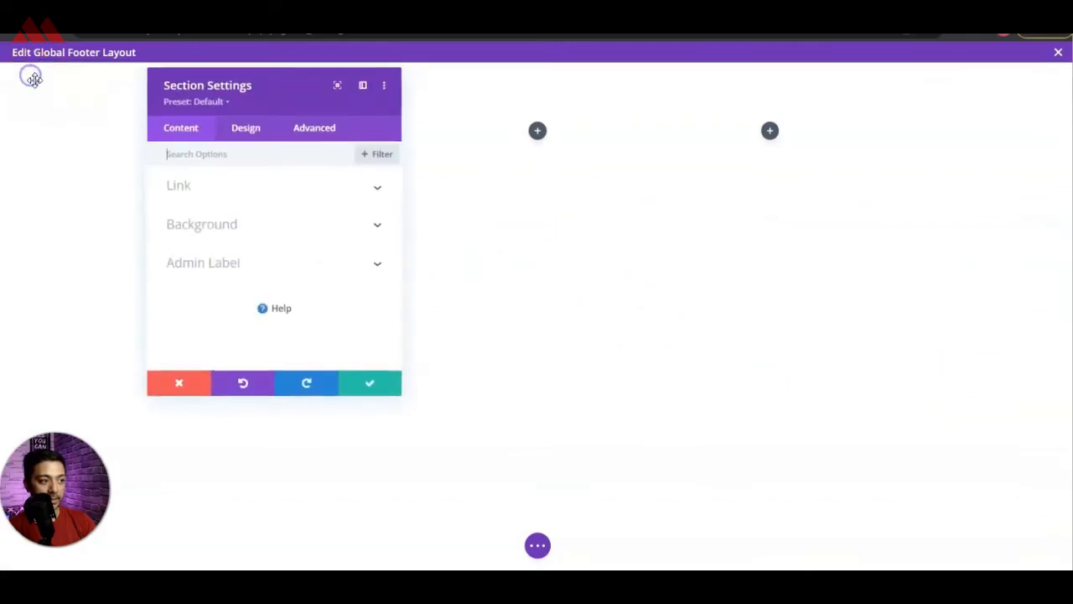
{"action": "left_click", "coordinate": [231, 227]}
{"action": "left_click", "coordinate": [244, 269]}
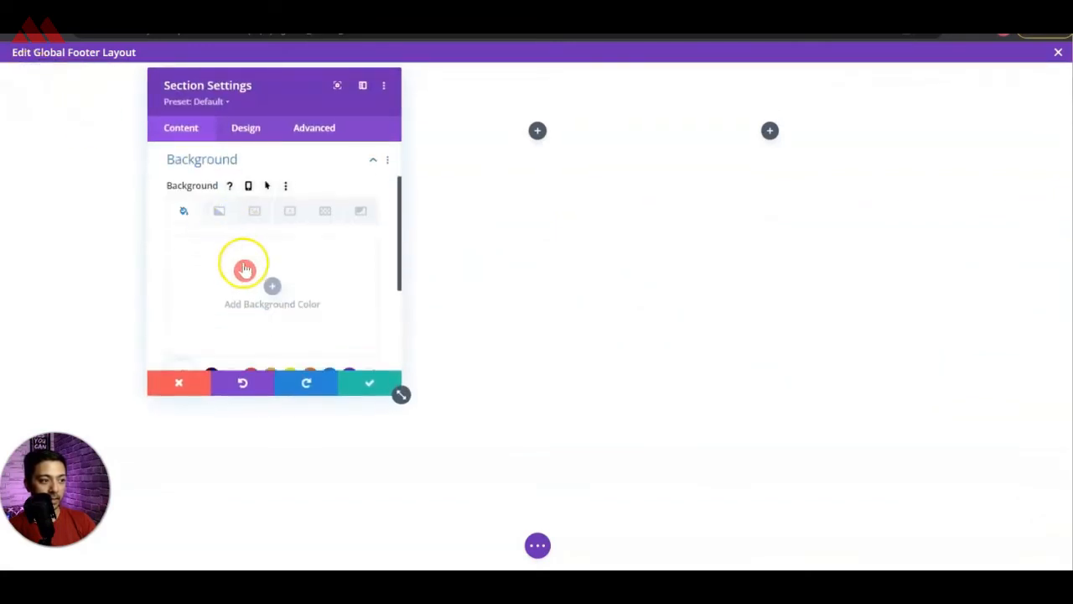
{"action": "left_click_drag", "start_coordinate": [280, 273], "coordinate": [282, 301]}
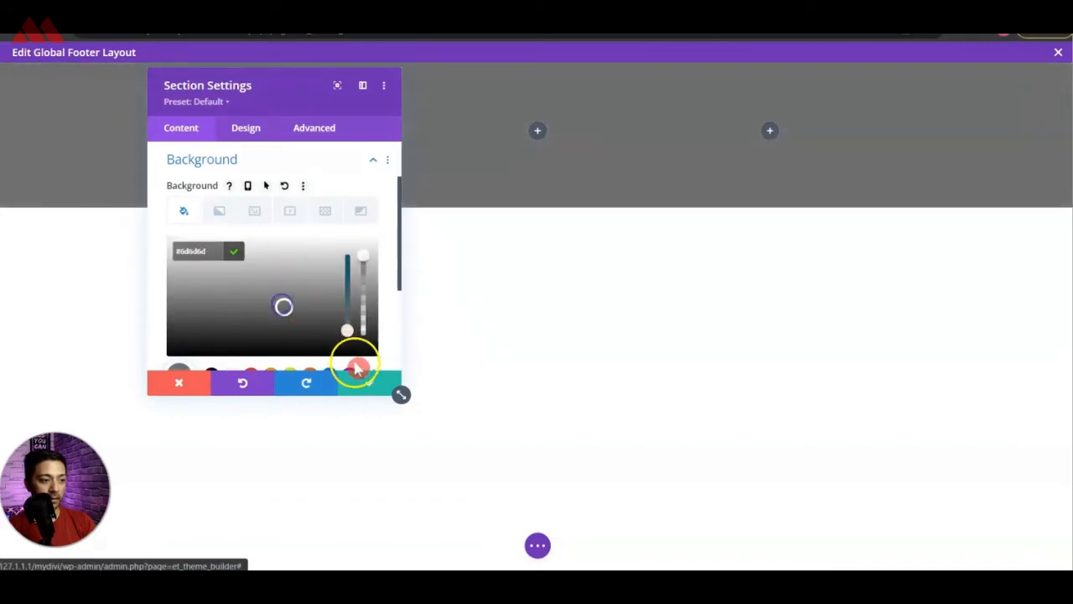
{"action": "left_click", "coordinate": [367, 381]}
{"action": "left_click", "coordinate": [290, 136]}
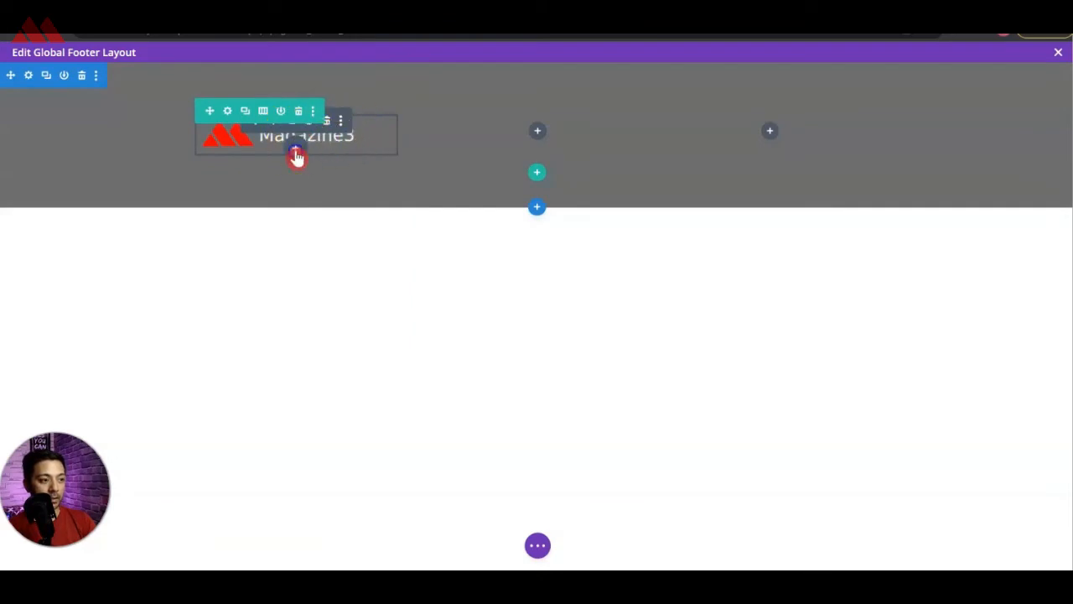
{"action": "left_click", "coordinate": [296, 153]}
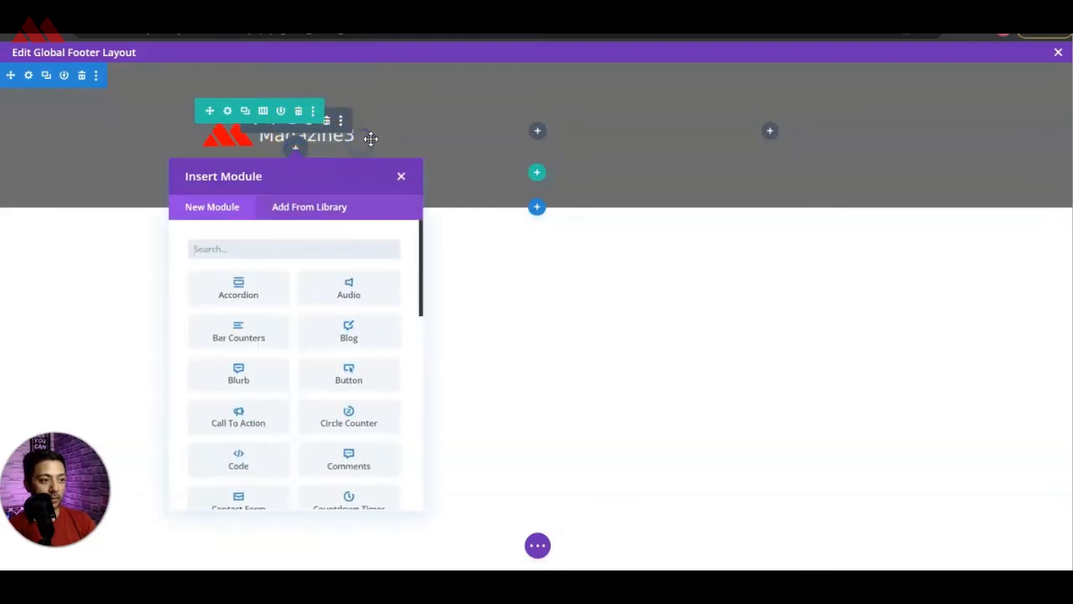
{"action": "left_click", "coordinate": [296, 153]}
{"action": "left_click", "coordinate": [405, 180]}
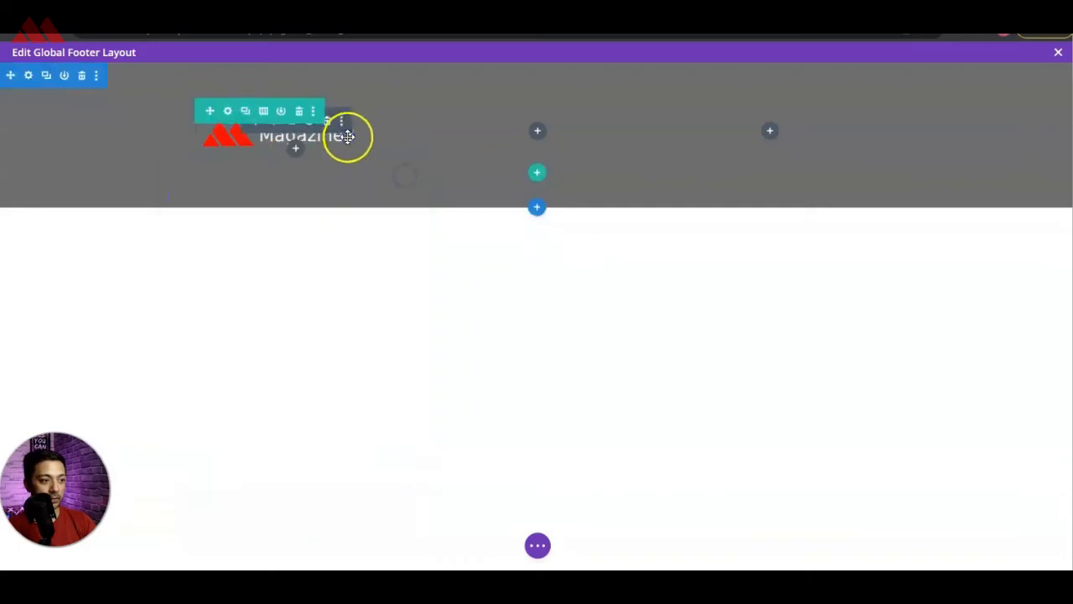
Shrink the footer logo slightly and add a Text module with the default placeholder content below it
{"action": "left_click_drag", "start_coordinate": [377, 148], "coordinate": [325, 138]}
{"action": "left_click", "coordinate": [297, 152]}
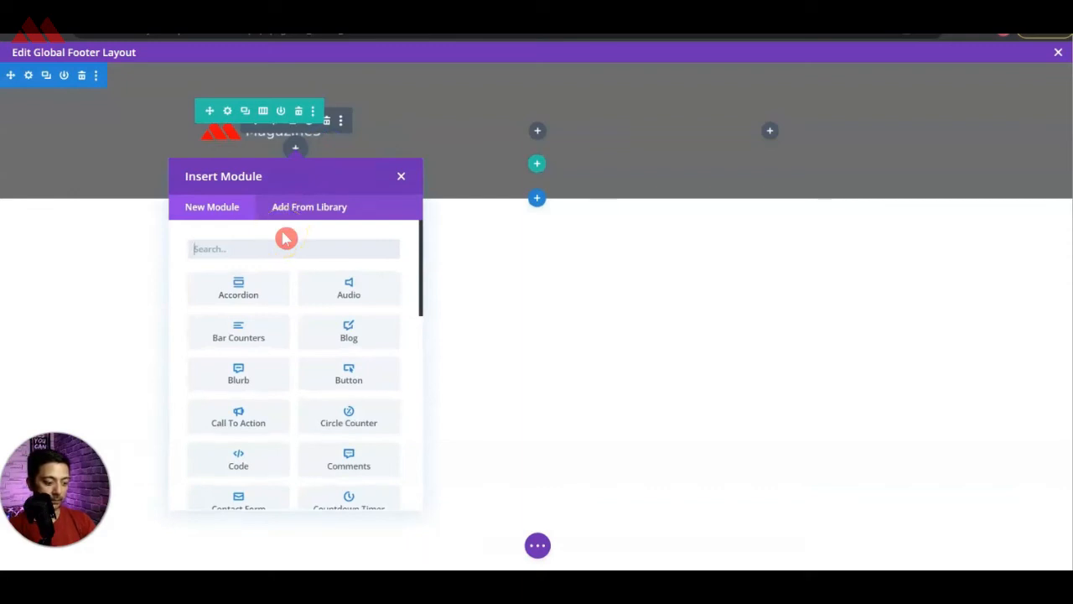
{"action": "type", "text": "text"}
{"action": "left_click", "coordinate": [252, 287]}
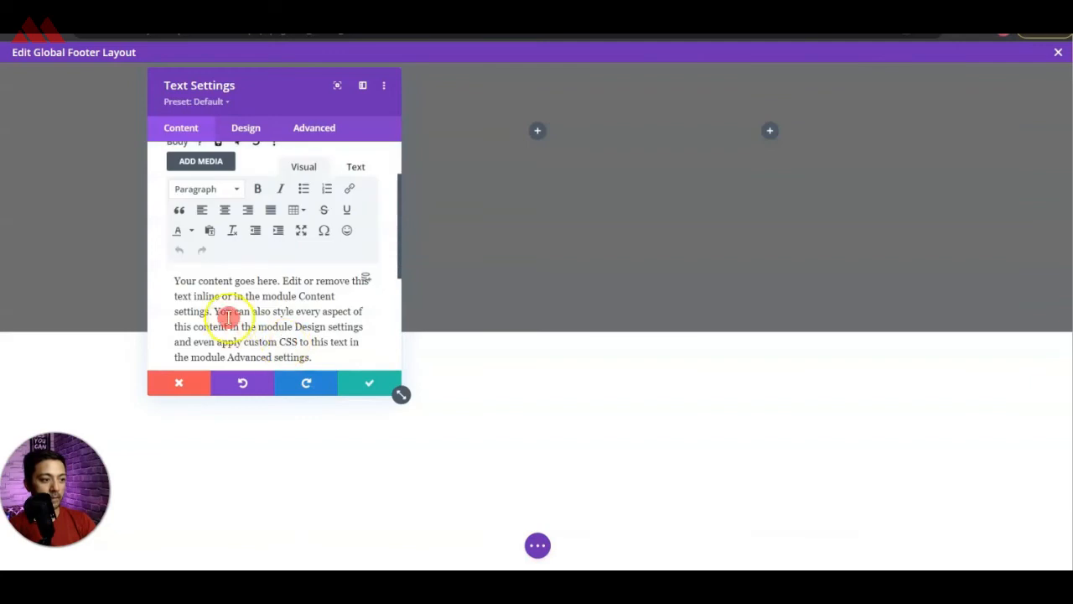
{"action": "scroll", "coordinate": [228, 317], "scroll_direction": "down", "scroll_amount": 1}
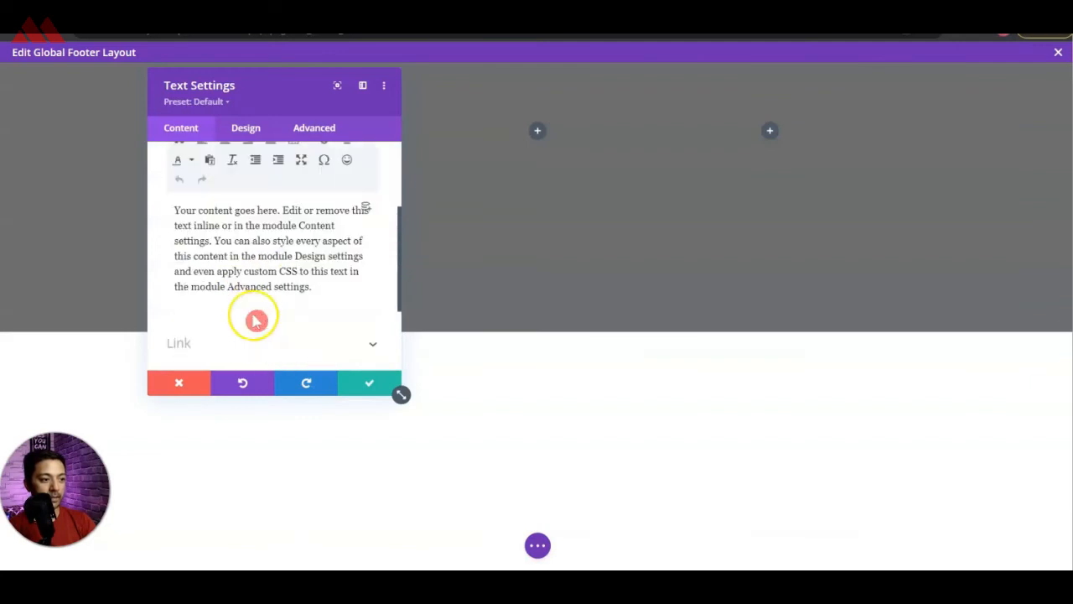
{"action": "left_click", "coordinate": [358, 384]}
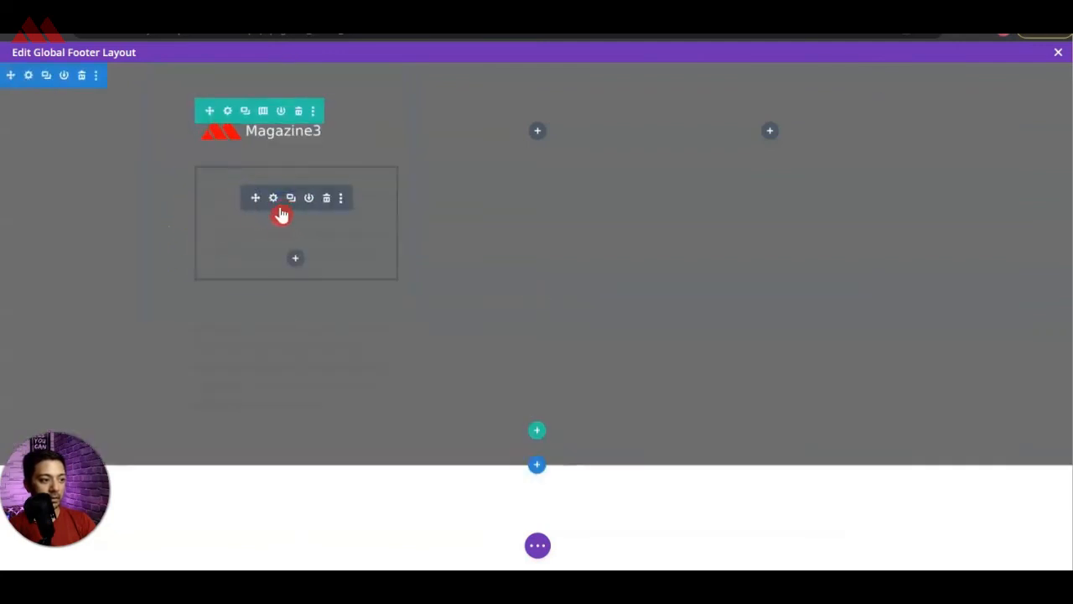
Set the text colour of the first column's Text module to white (#ffffff) and save the module
{"action": "left_click", "coordinate": [272, 198]}
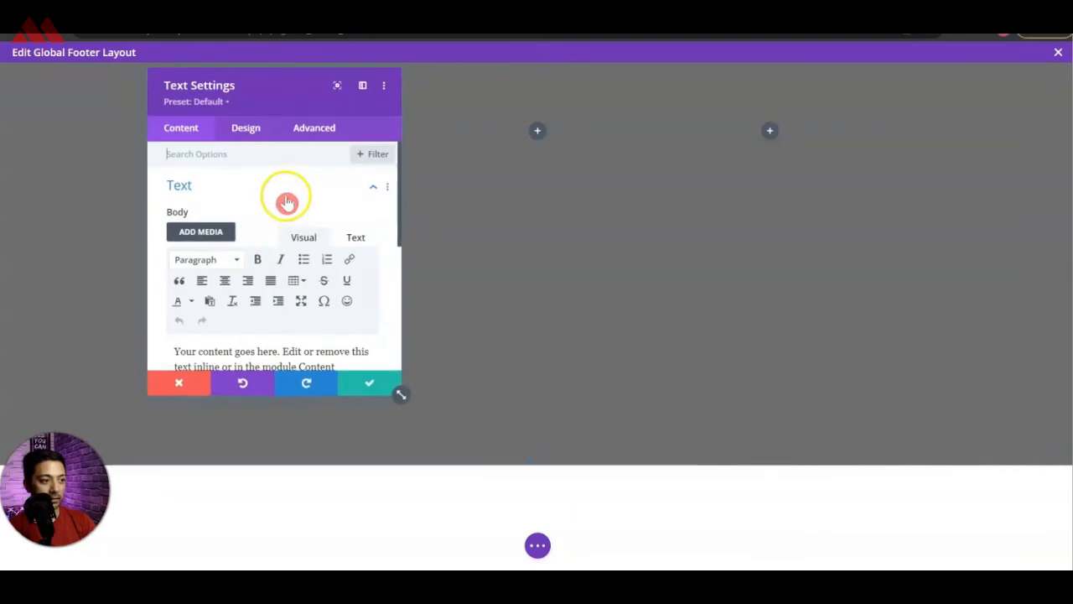
{"action": "left_click", "coordinate": [247, 129]}
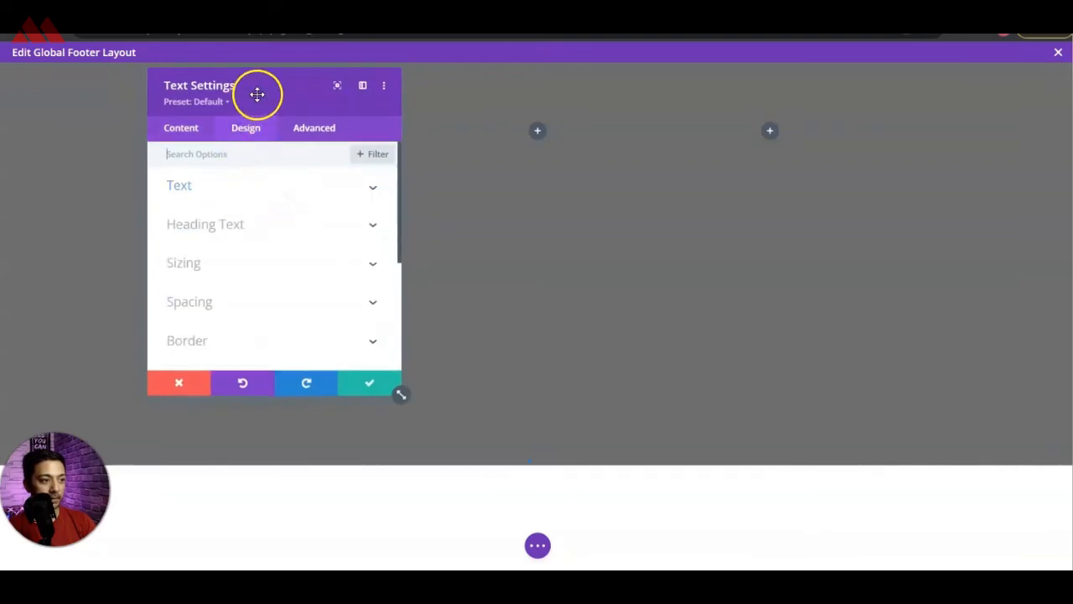
{"action": "left_click_drag", "start_coordinate": [258, 93], "coordinate": [572, 94]}
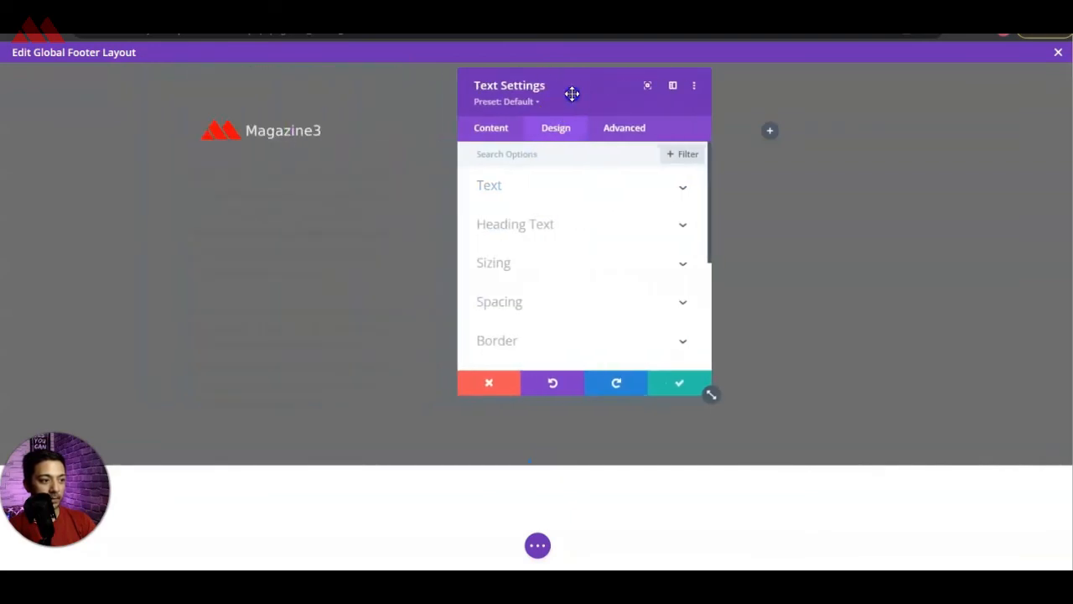
{"action": "left_click", "coordinate": [508, 186]}
{"action": "scroll", "coordinate": [593, 251], "scroll_direction": "down", "scroll_amount": 1}
{"action": "scroll", "coordinate": [592, 251], "scroll_direction": "down", "scroll_amount": 1}
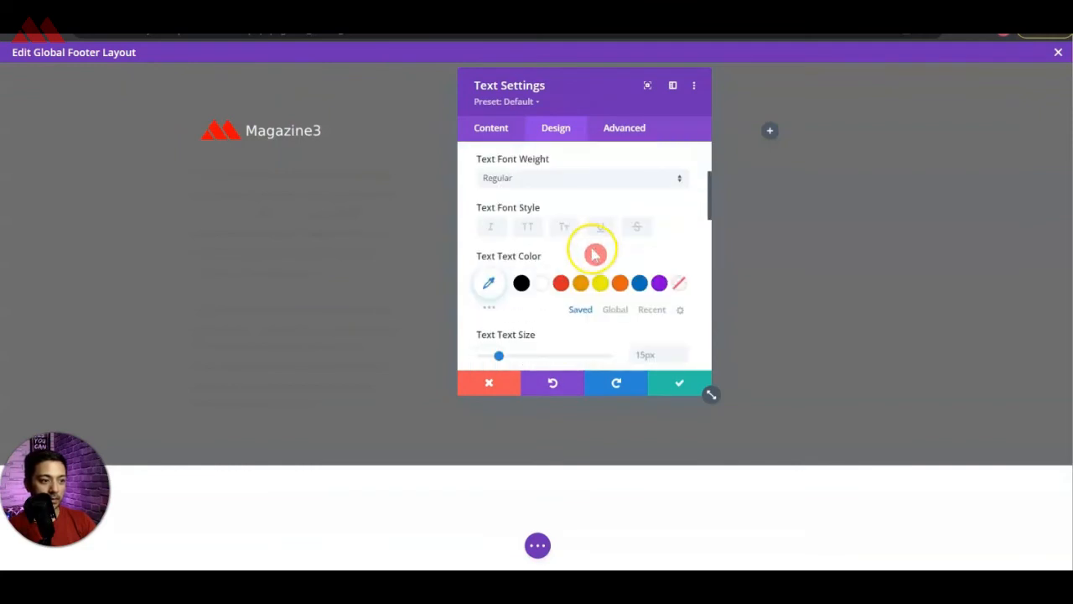
{"action": "left_click", "coordinate": [540, 285]}
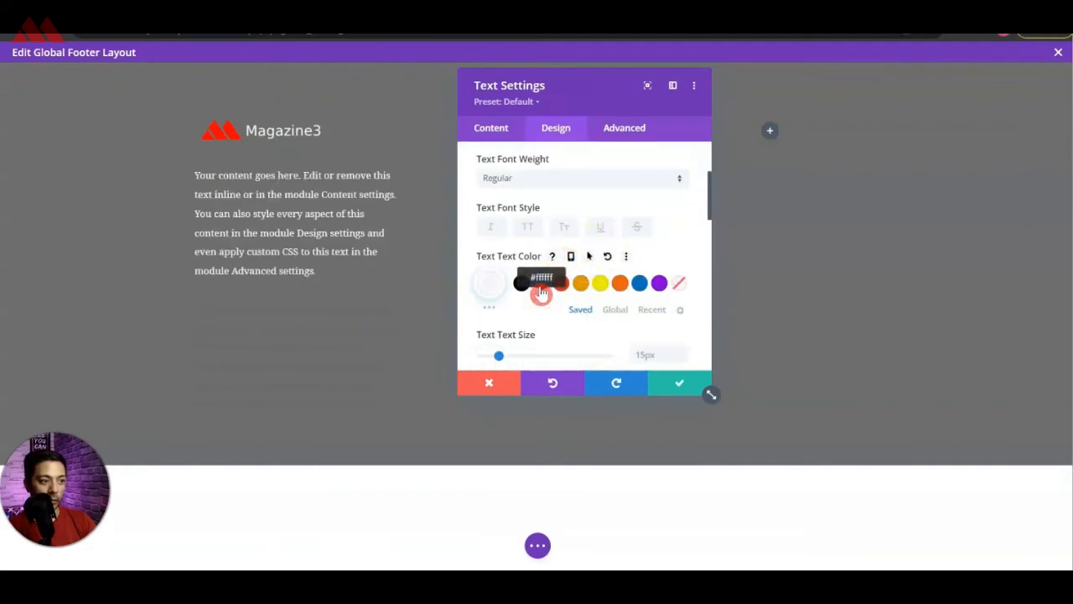
{"action": "left_click", "coordinate": [671, 383]}
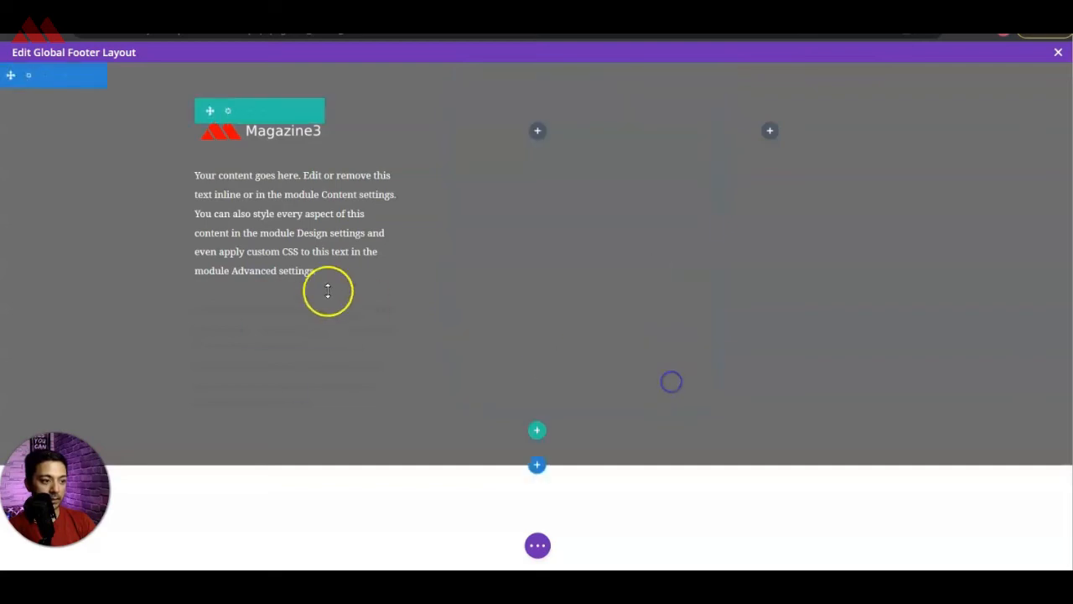
Add a Text module to the footer's middle column
{"action": "left_click", "coordinate": [538, 137]}
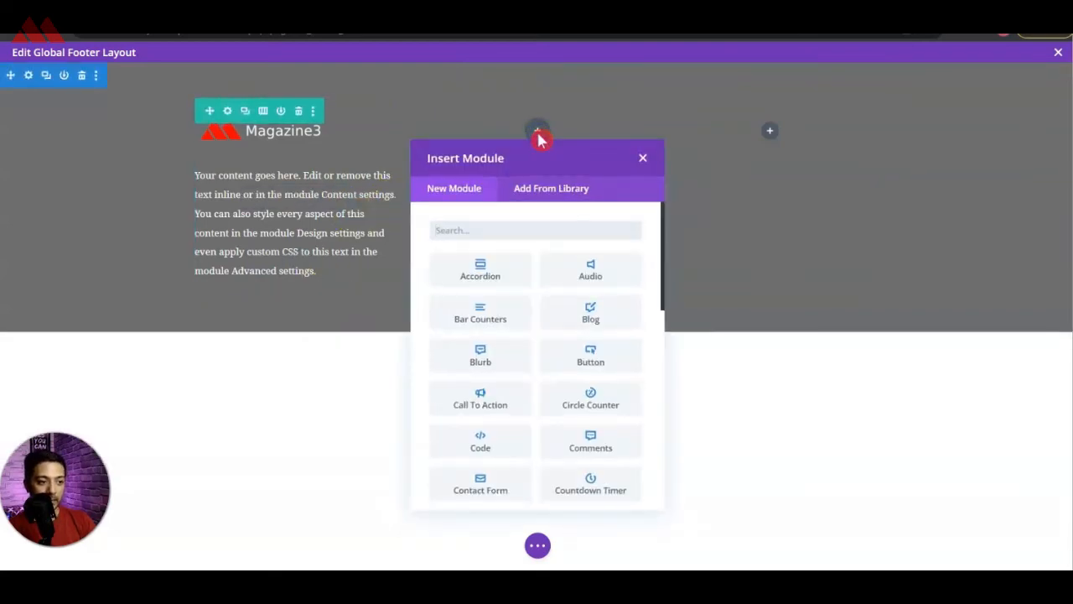
{"action": "left_click", "coordinate": [522, 228]}
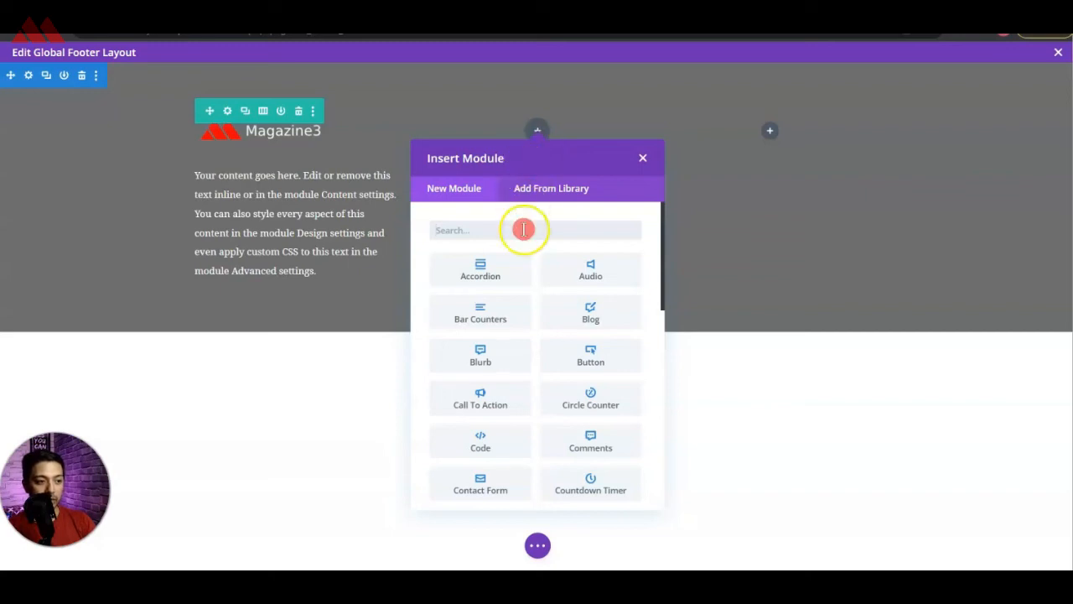
{"action": "type", "text": "text"}
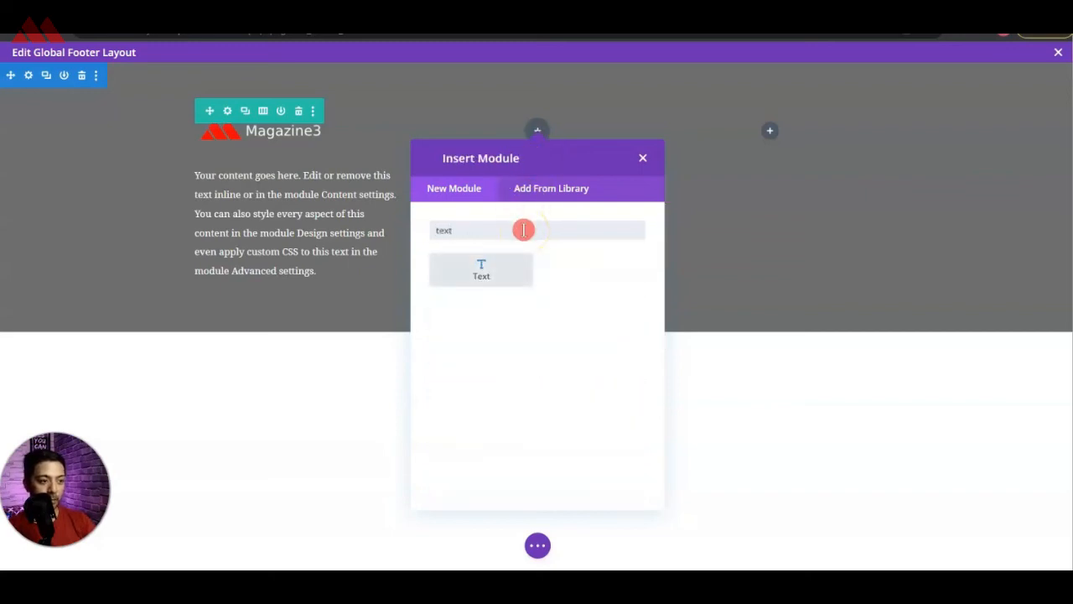
{"action": "left_click", "coordinate": [507, 277]}
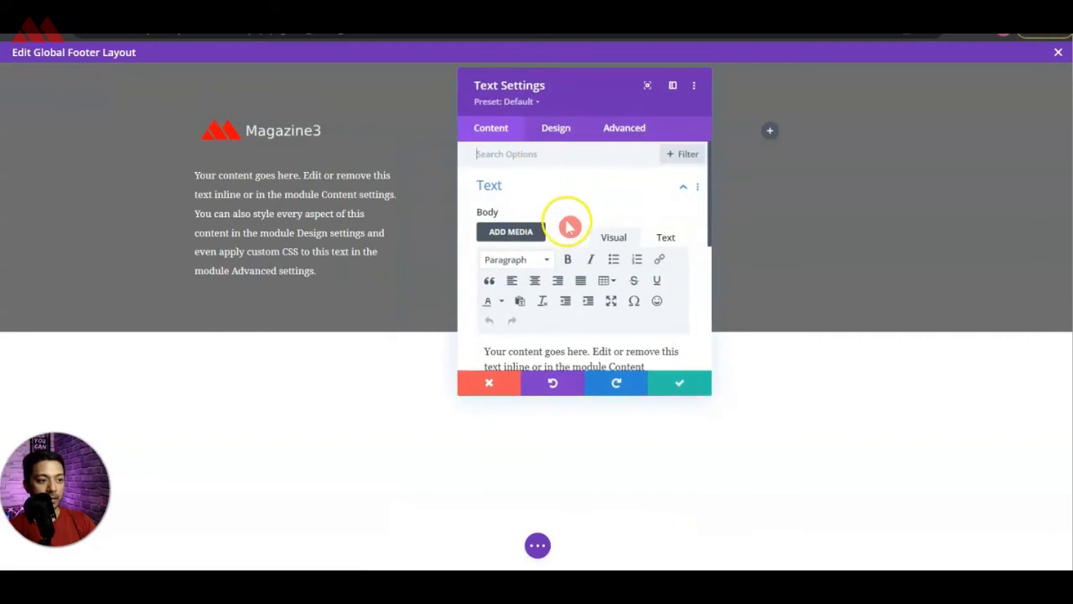
Add the line "Our Services" above the placeholder paragraph and format it as Heading 4
{"action": "scroll", "coordinate": [570, 252], "scroll_direction": "down", "scroll_amount": 1}
{"action": "left_click", "coordinate": [485, 279]}
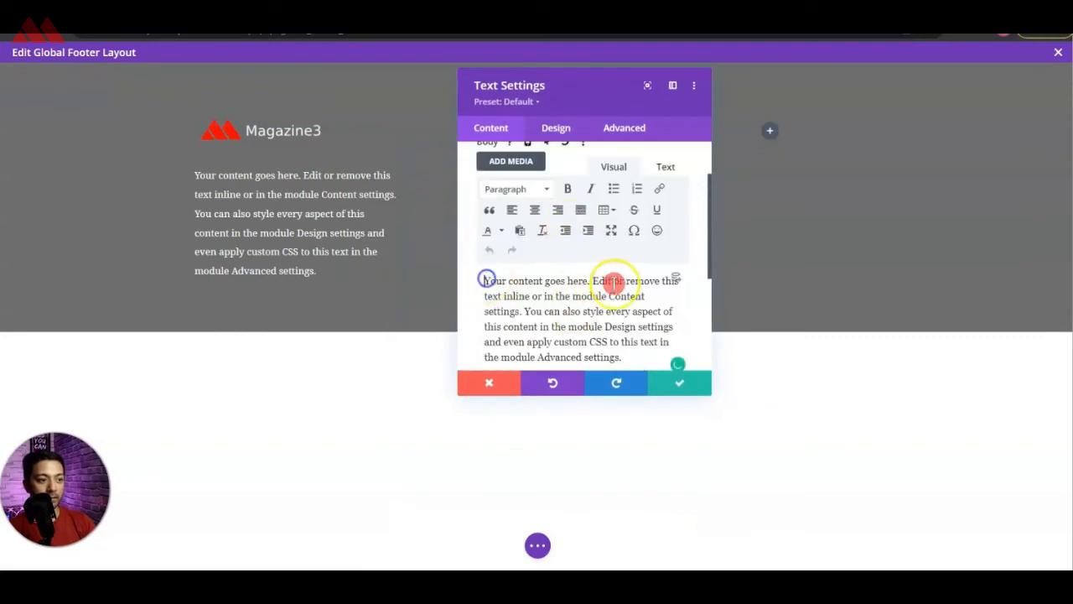
{"action": "key", "text": "Return"}
{"action": "type", "text": "Our "}
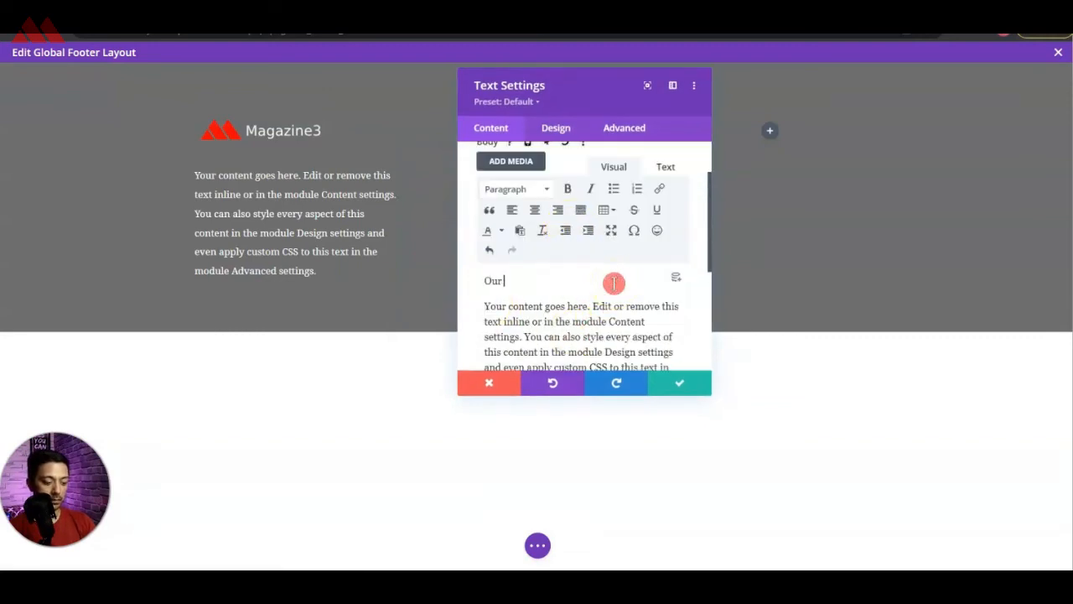
{"action": "type", "text": "Services"}
{"action": "key", "text": "Up"}
{"action": "key", "text": "shift+Down"}
{"action": "key", "text": "shift+Up"}
{"action": "key", "text": "shift+End"}
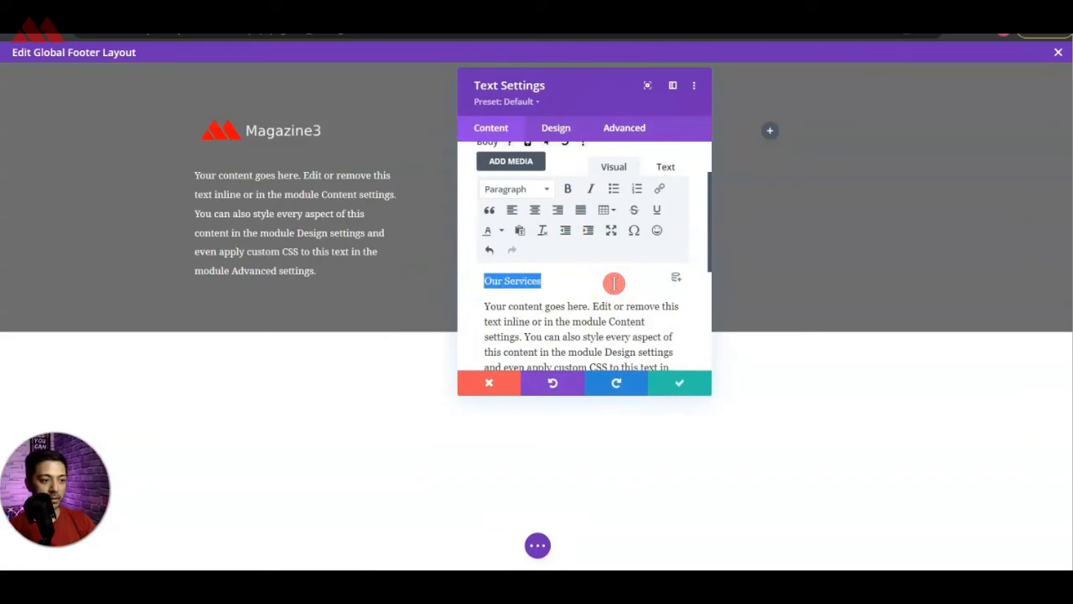
{"action": "left_click", "coordinate": [537, 192]}
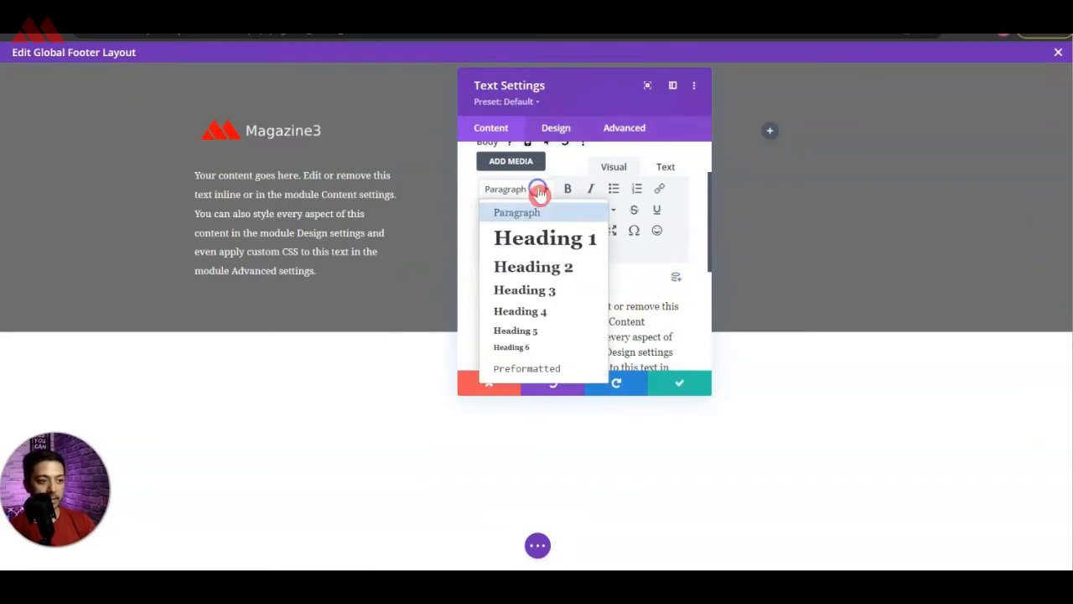
{"action": "left_click", "coordinate": [535, 313]}
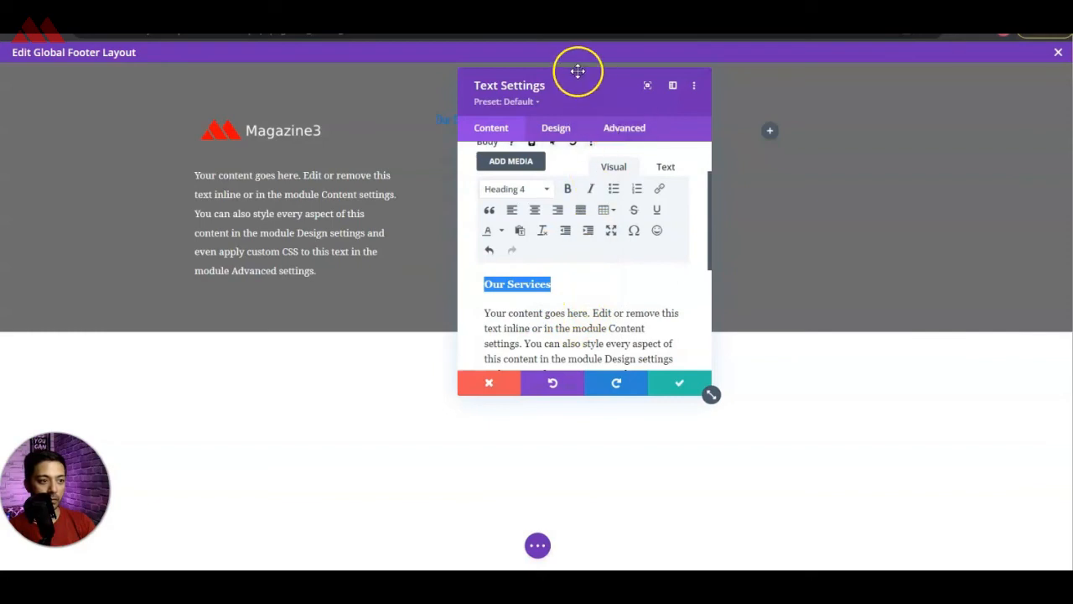
Replace the placeholder paragraph with a bulleted list of About us, Services, Gallery and Reach us
{"action": "left_click_drag", "start_coordinate": [577, 71], "coordinate": [766, 127]}
{"action": "left_click_drag", "start_coordinate": [673, 364], "coordinate": [834, 301]}
{"action": "scroll", "coordinate": [814, 305], "scroll_direction": "up", "scroll_amount": 1}
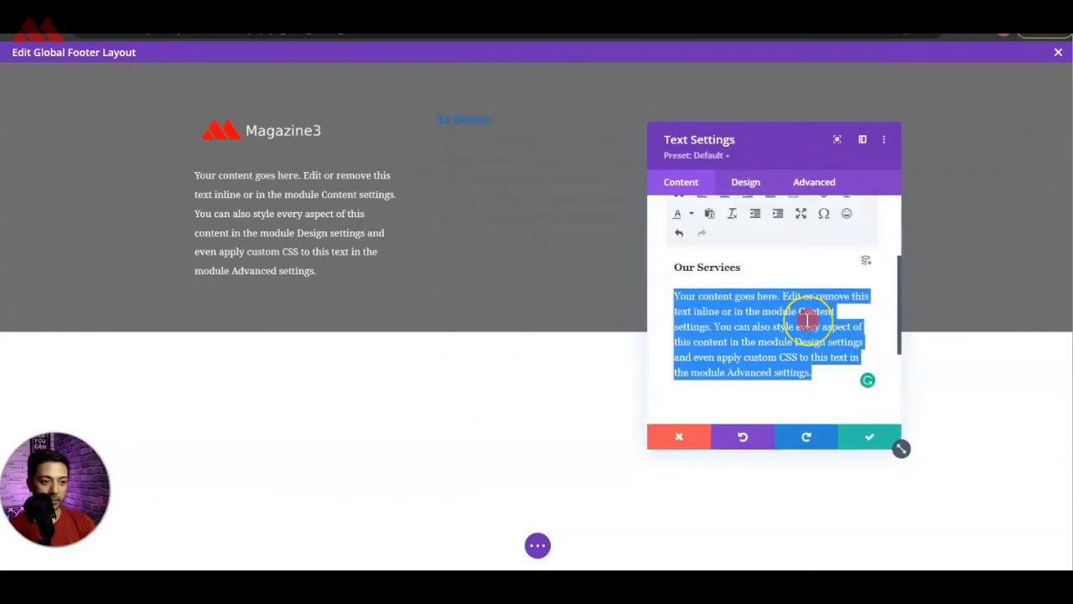
{"action": "type", "text": "About us"}
{"action": "key", "text": "Return"}
{"action": "type", "text": "Services"}
{"action": "key", "text": "Return"}
{"action": "type", "text": "Gallery"}
{"action": "key", "text": "Return"}
{"action": "type", "text": "Reach us"}
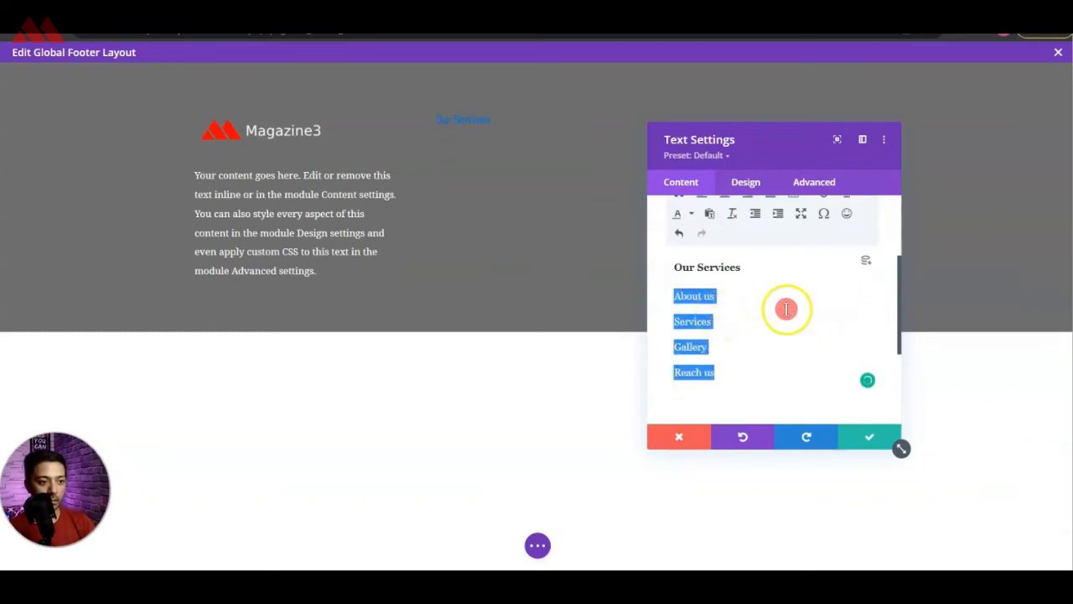
{"action": "scroll", "coordinate": [788, 305], "scroll_direction": "up", "scroll_amount": 1}
{"action": "left_click", "coordinate": [807, 243]}
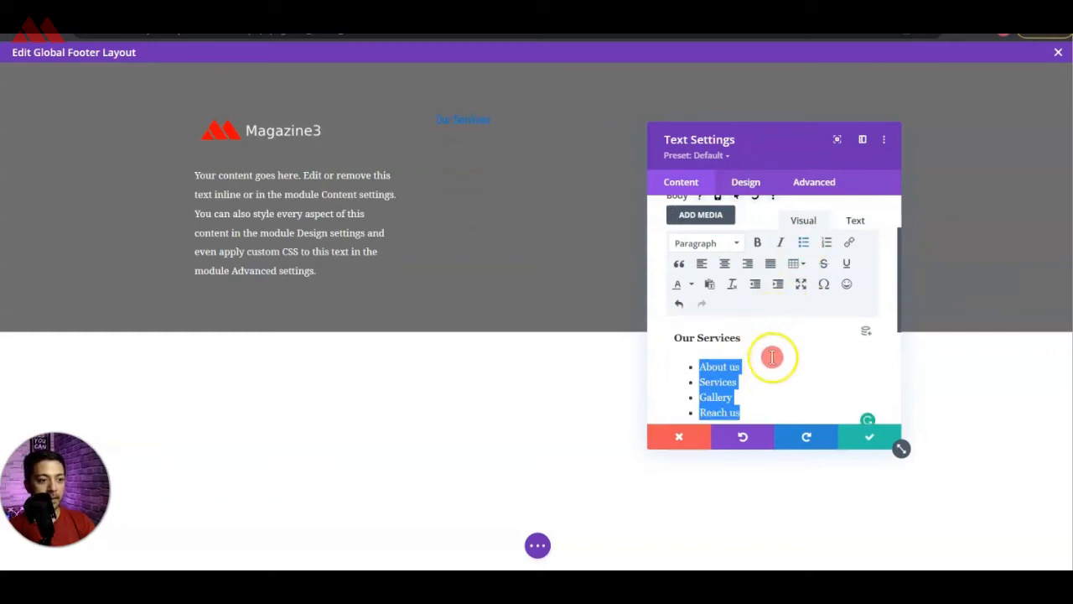
Set the body text colour of the Our Services module to white (#ffffff)
{"action": "left_click", "coordinate": [745, 183]}
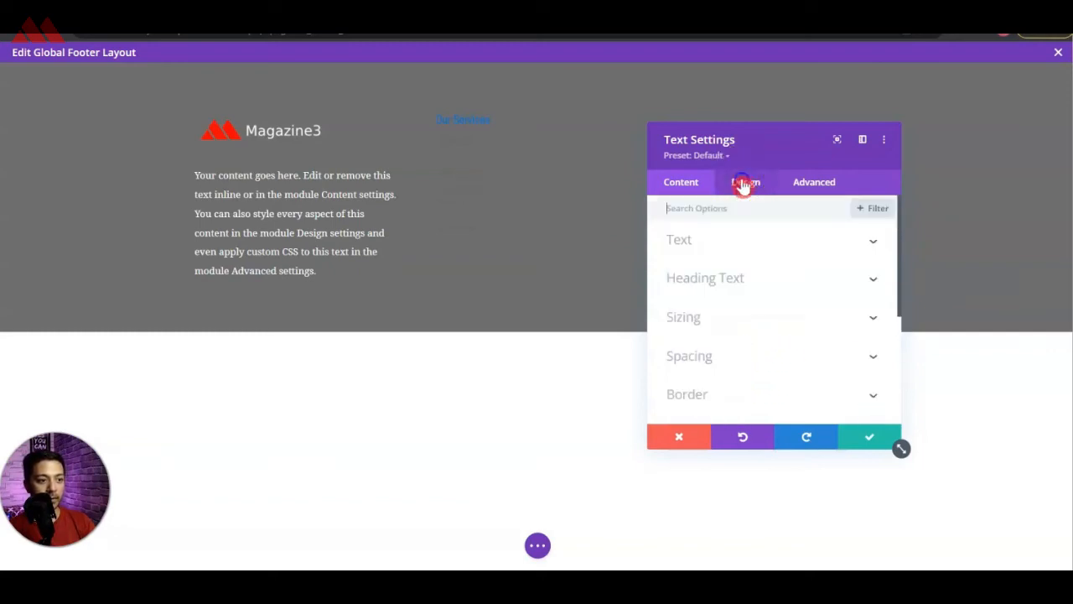
{"action": "left_click", "coordinate": [746, 246]}
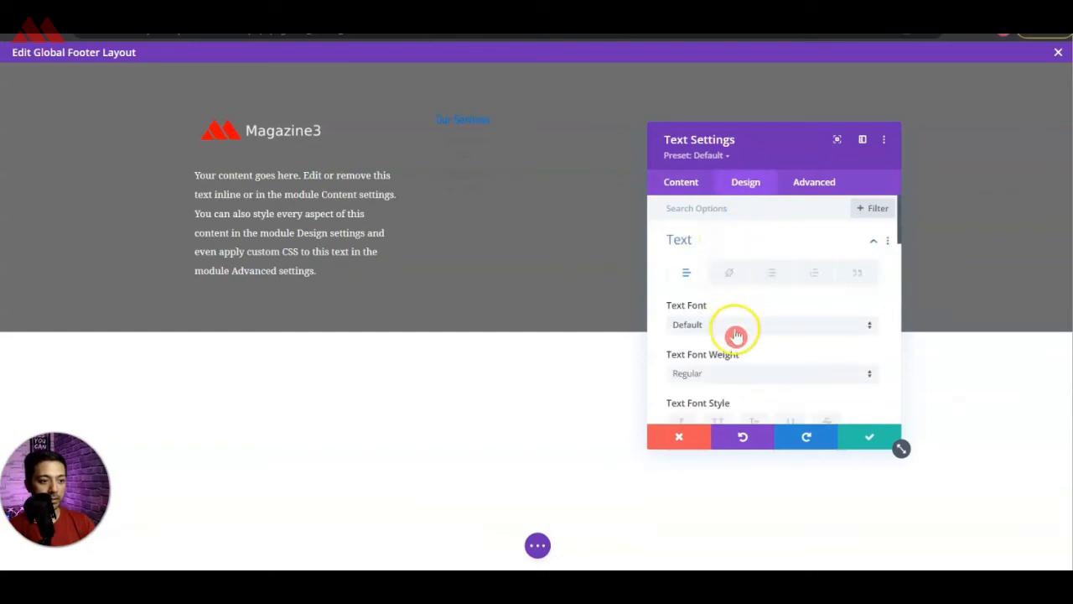
{"action": "scroll", "coordinate": [755, 374], "scroll_direction": "down", "scroll_amount": 2}
{"action": "left_click", "coordinate": [733, 409]}
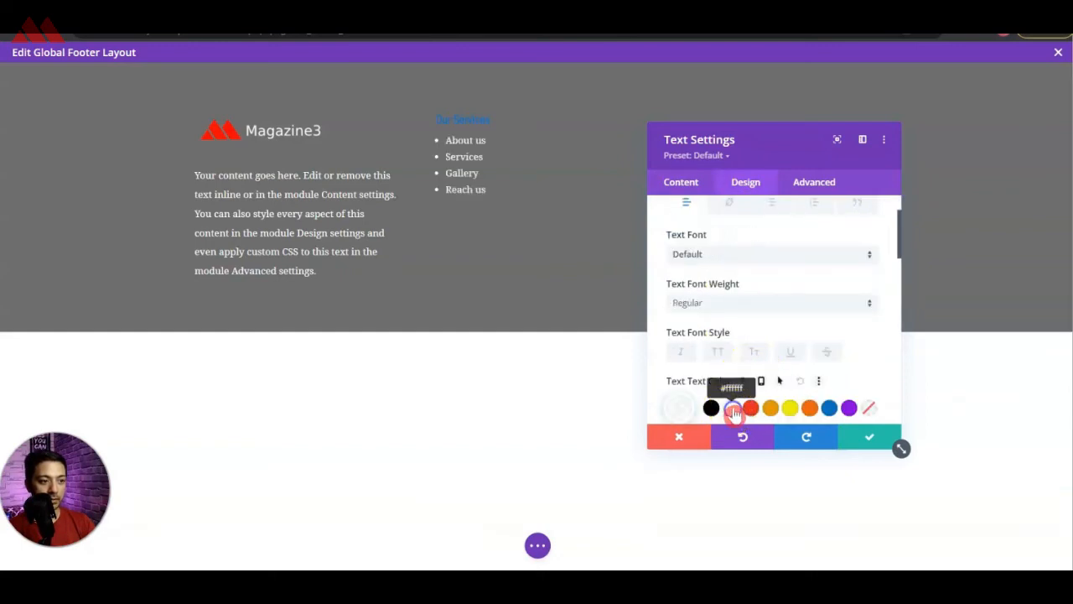
Set the Heading 4 text colour of the Our Services module to white and save the module settings
{"action": "scroll", "coordinate": [733, 289], "scroll_direction": "down", "scroll_amount": 3}
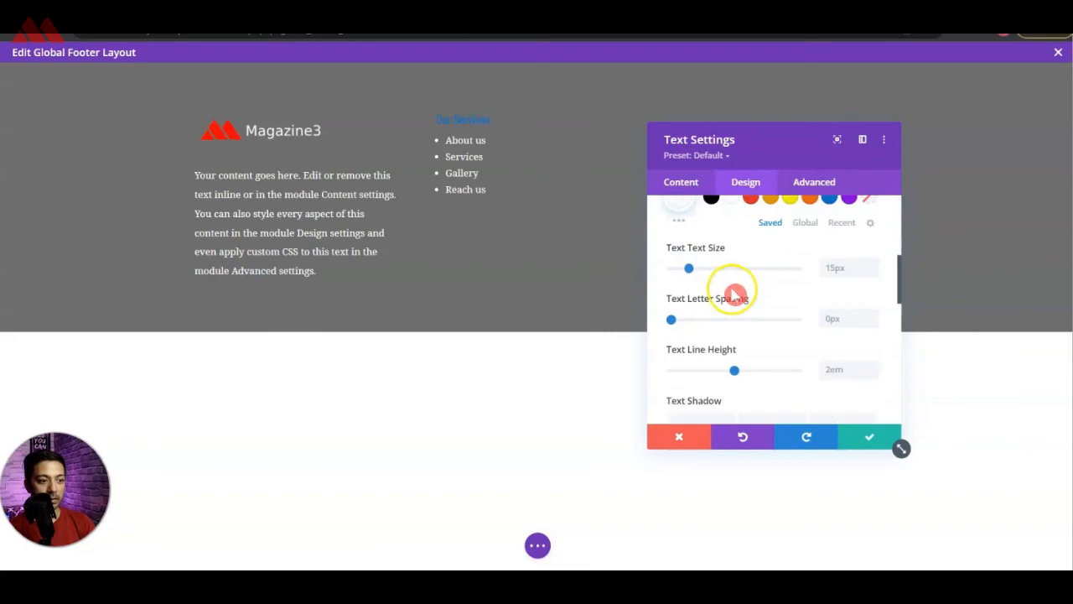
{"action": "scroll", "coordinate": [721, 314], "scroll_direction": "down", "scroll_amount": 5}
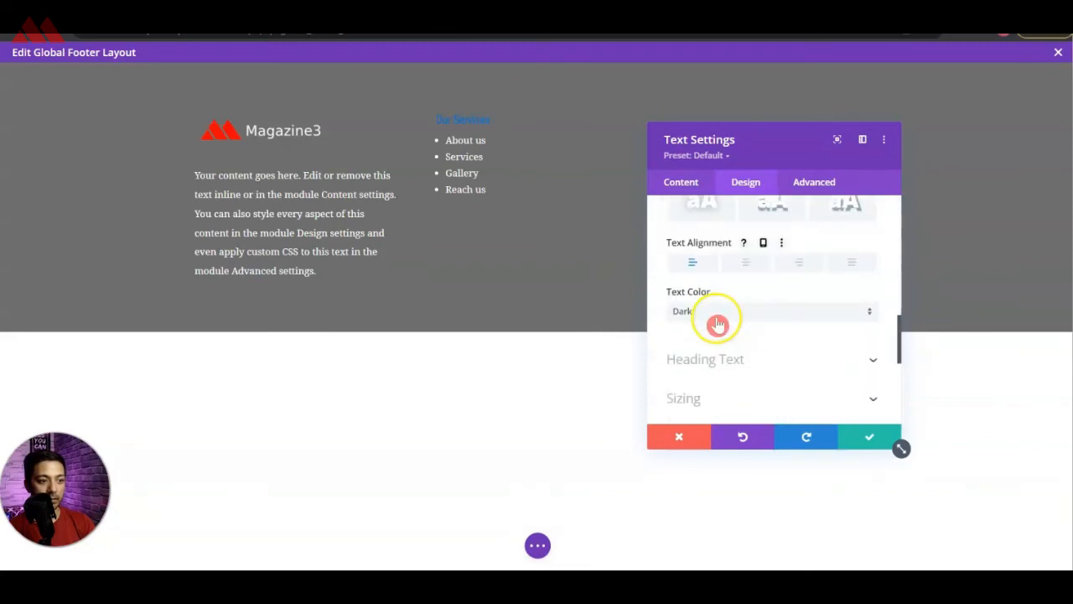
{"action": "left_click", "coordinate": [713, 291]}
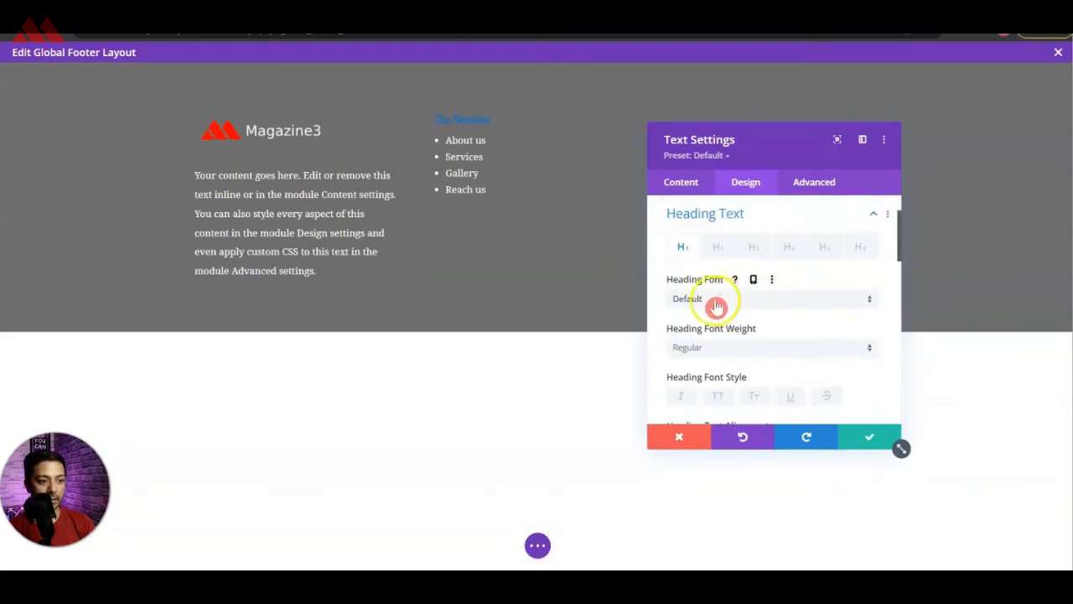
{"action": "scroll", "coordinate": [709, 331], "scroll_direction": "down", "scroll_amount": 3}
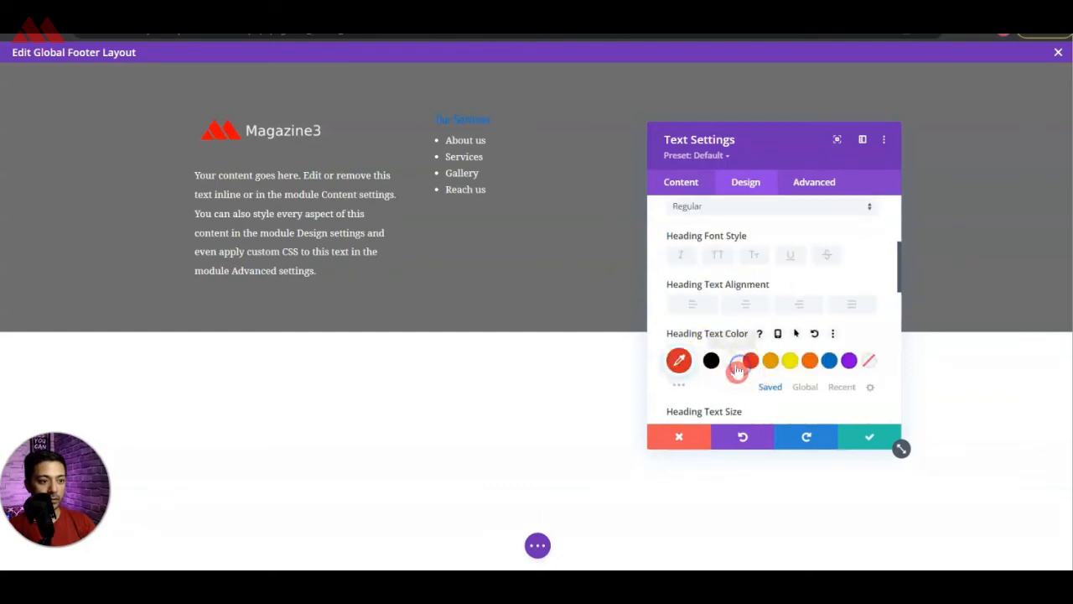
{"action": "scroll", "coordinate": [735, 371], "scroll_direction": "up", "scroll_amount": 5}
{"action": "left_click", "coordinate": [718, 318]}
{"action": "left_click", "coordinate": [783, 320]}
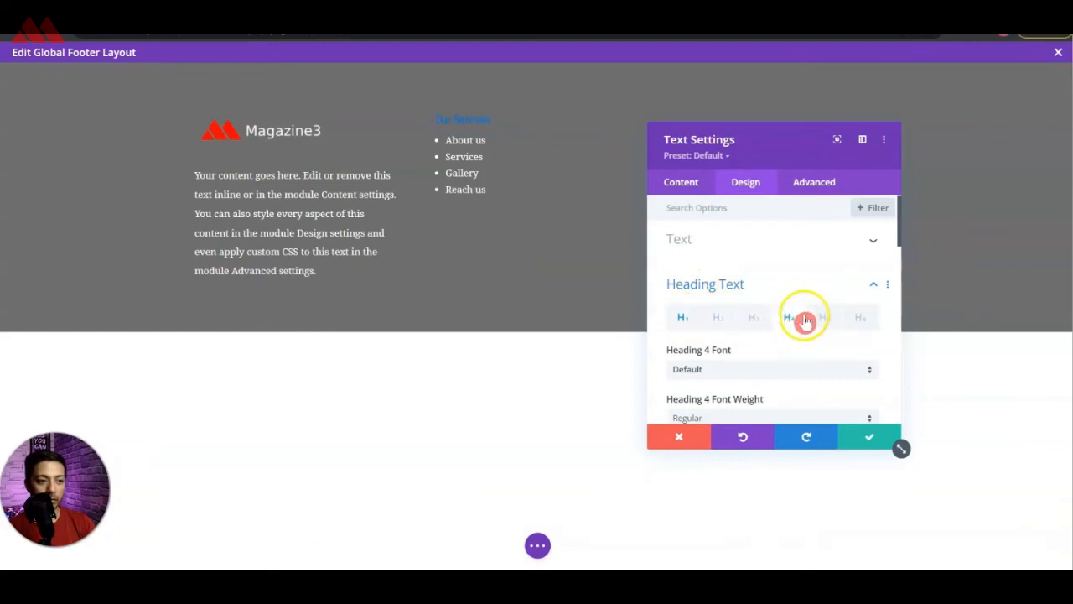
{"action": "scroll", "coordinate": [801, 317], "scroll_direction": "down", "scroll_amount": 5}
{"action": "left_click", "coordinate": [731, 294]}
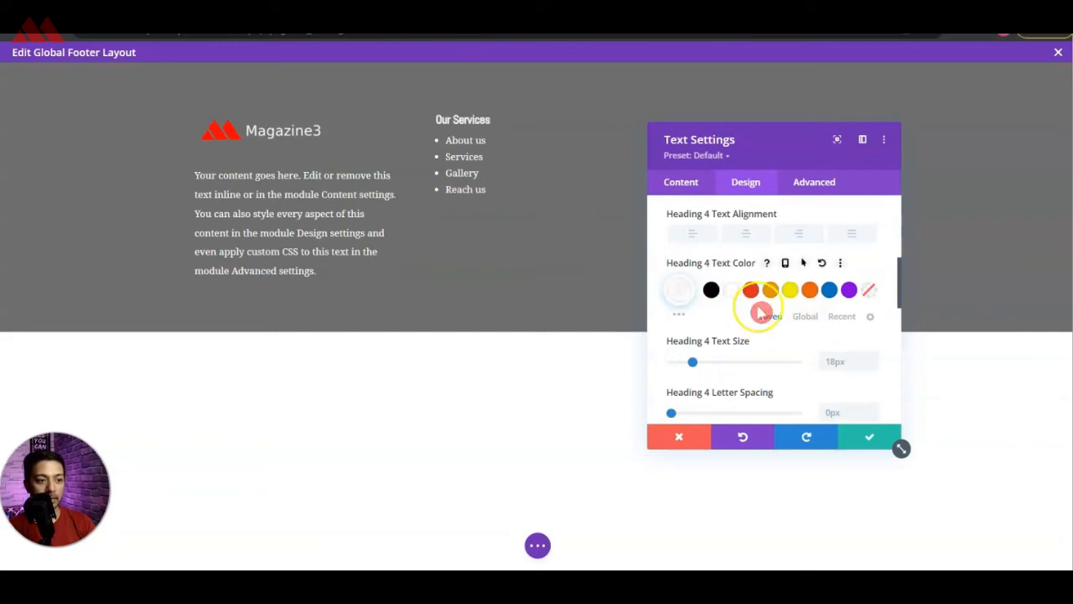
{"action": "left_click", "coordinate": [857, 436]}
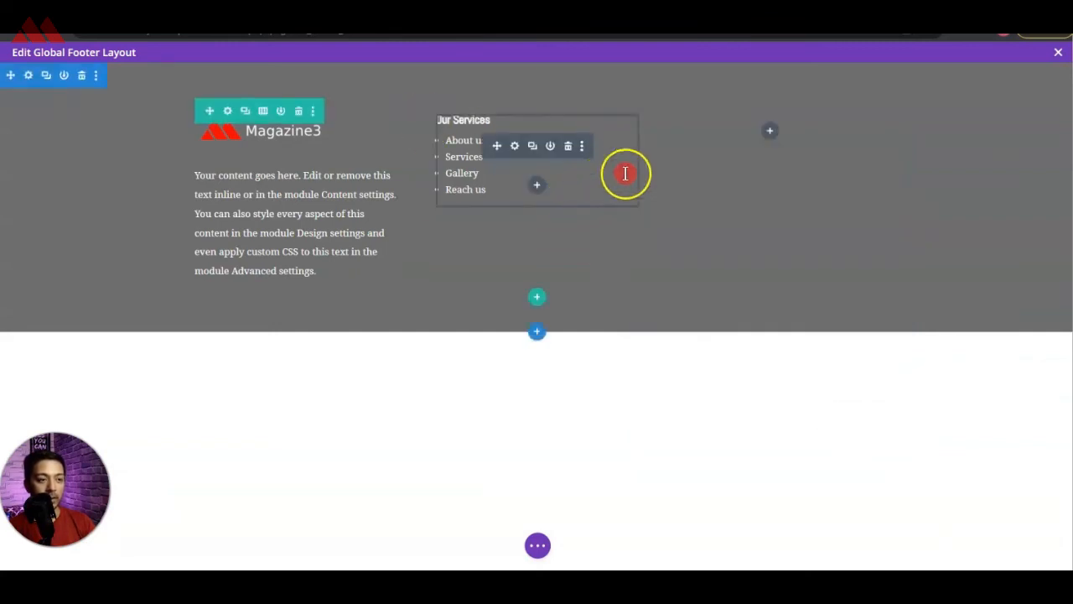
Duplicate the Our Services text module and move the copy into the footer's empty third column
{"action": "left_click", "coordinate": [531, 147]}
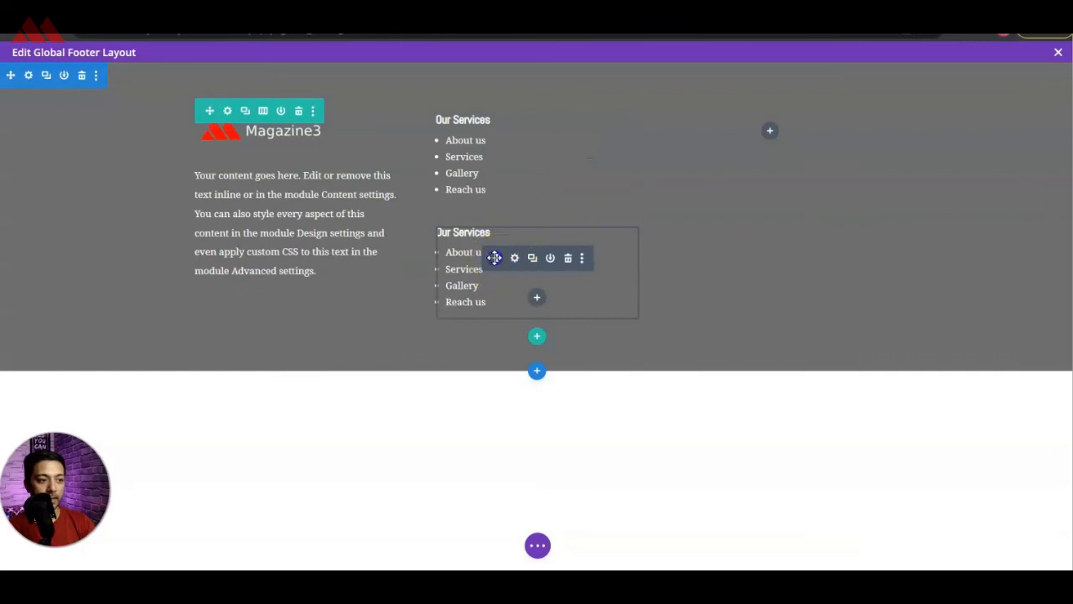
{"action": "left_click_drag", "start_coordinate": [495, 257], "coordinate": [673, 203]}
{"action": "left_click_drag", "start_coordinate": [777, 138], "coordinate": [778, 140]}
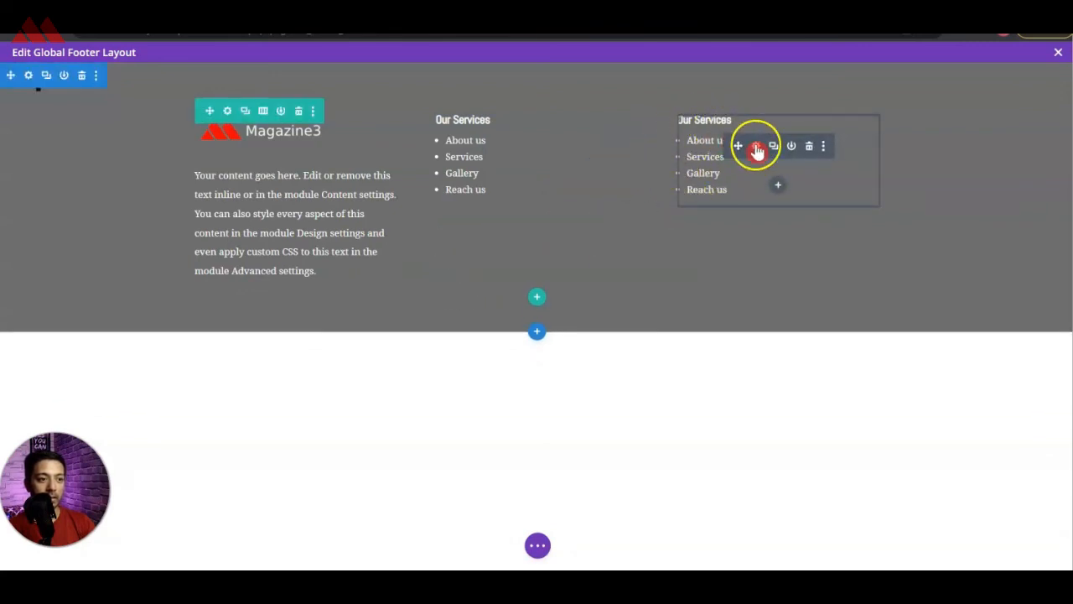
Change the heading of the third column's text module to "Reach Us"
{"action": "left_click", "coordinate": [756, 148]}
{"action": "scroll", "coordinate": [711, 285], "scroll_direction": "down", "scroll_amount": 3}
{"action": "double_click", "coordinate": [698, 269]}
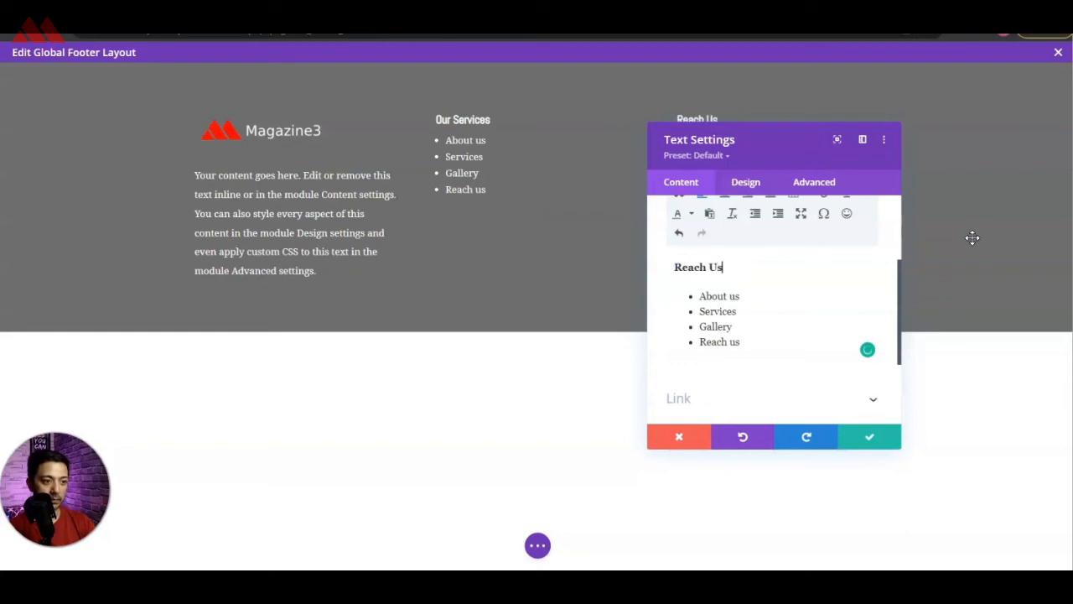
Replace the bulleted list under Reach Us with the "In hac habitasse platea dictumst" placeholder paragraph, without blank lines above it, and save the module
{"action": "left_click_drag", "start_coordinate": [766, 352], "coordinate": [667, 302]}
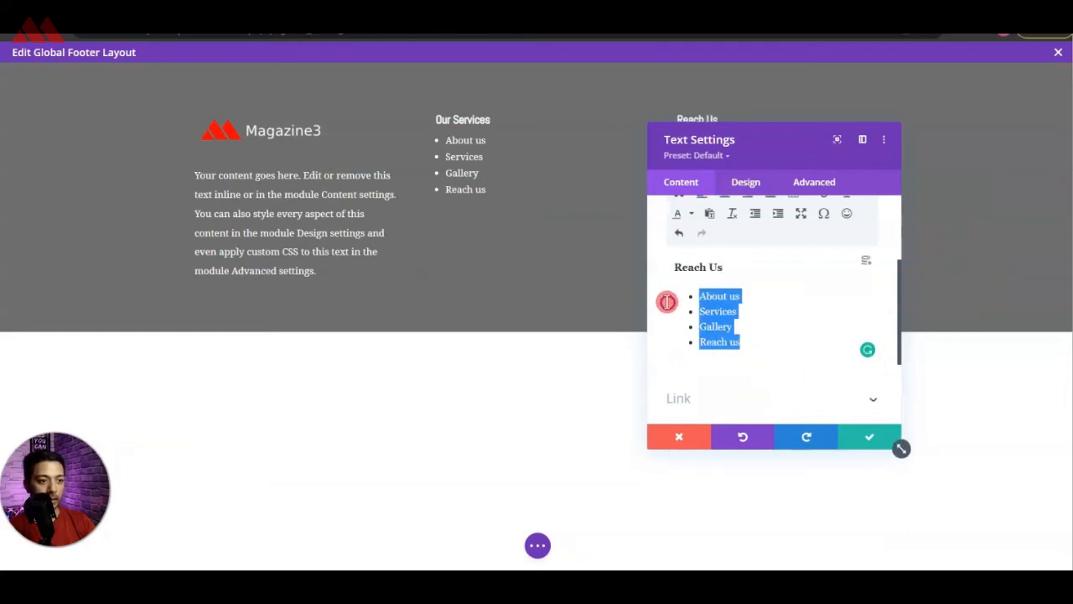
{"action": "key", "text": "BackSpace"}
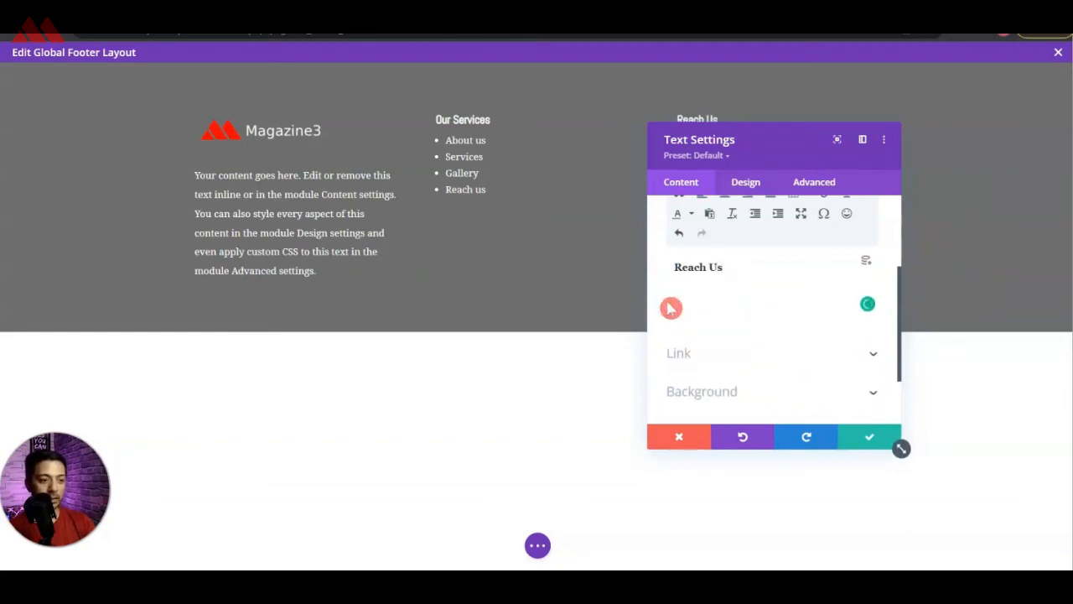
{"action": "type", "text": "In hac habitasse platea dictumst. Vivamus adipiscing fermentum quam volutpat aliquam. Integer et elit eget elit facilisis. Lorem ipsum dolor sit amet, consectetur adipiscing elit."}
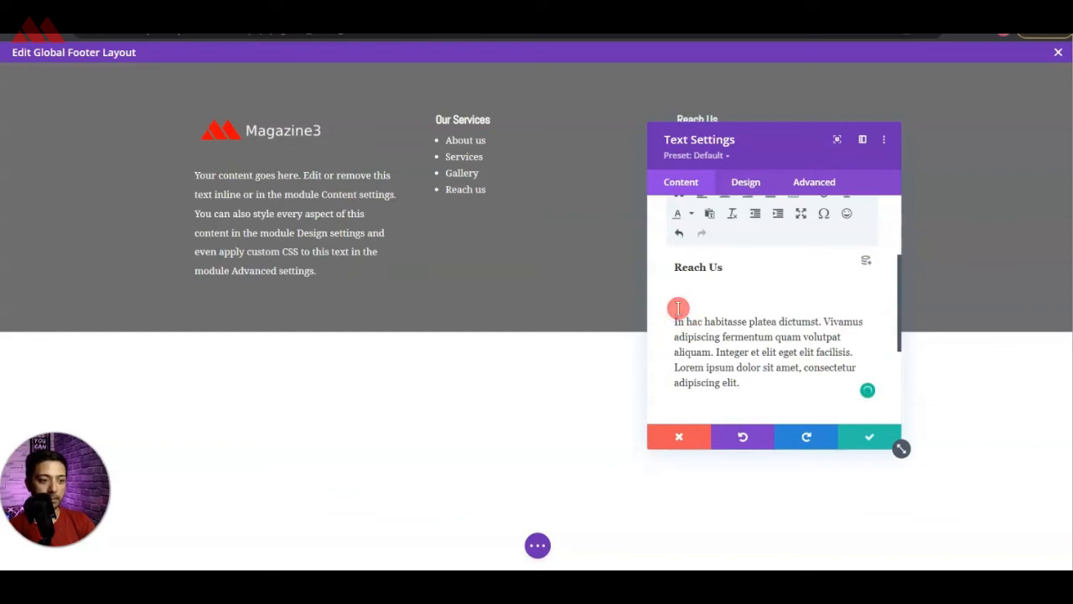
{"action": "key", "text": "BackSpace"}
{"action": "key", "text": "BackSpace"}
{"action": "key", "text": "Return"}
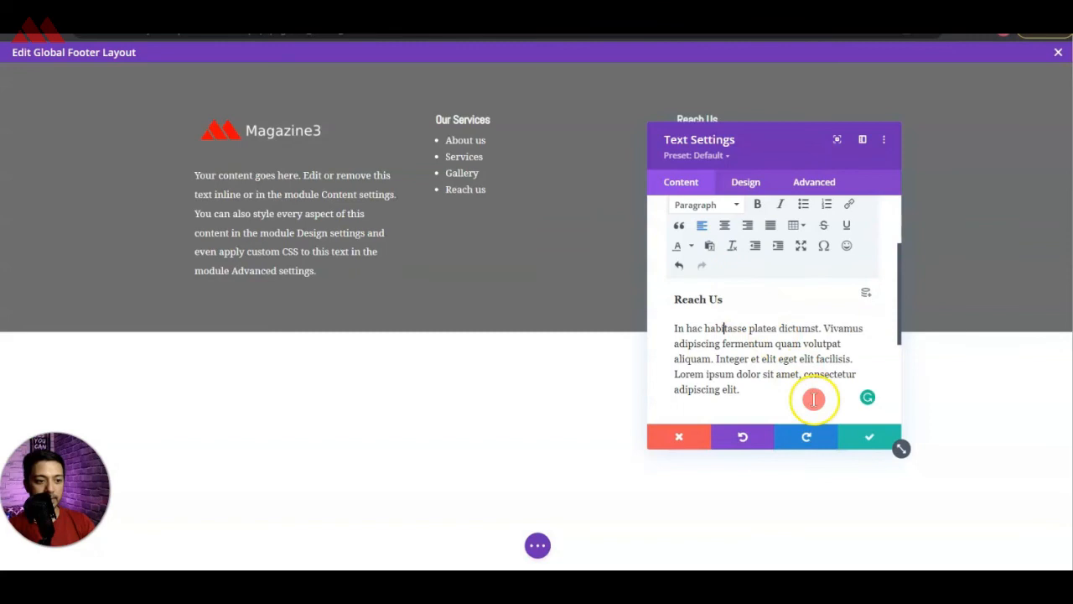
{"action": "left_click", "coordinate": [863, 437]}
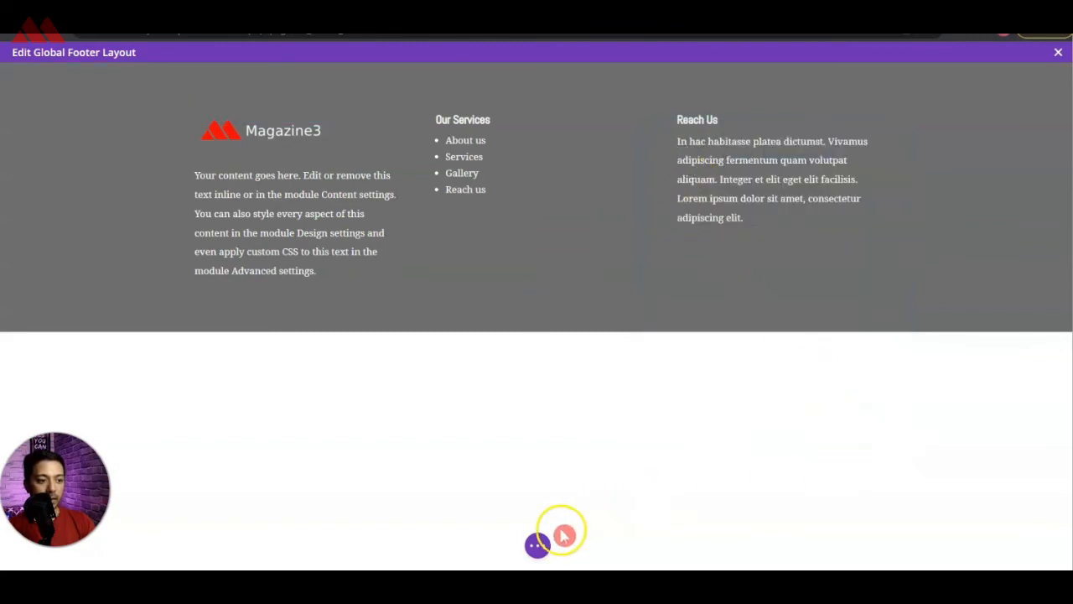
Save the global footer layout, close its editor and save the Theme Builder changes
{"action": "left_click", "coordinate": [537, 544]}
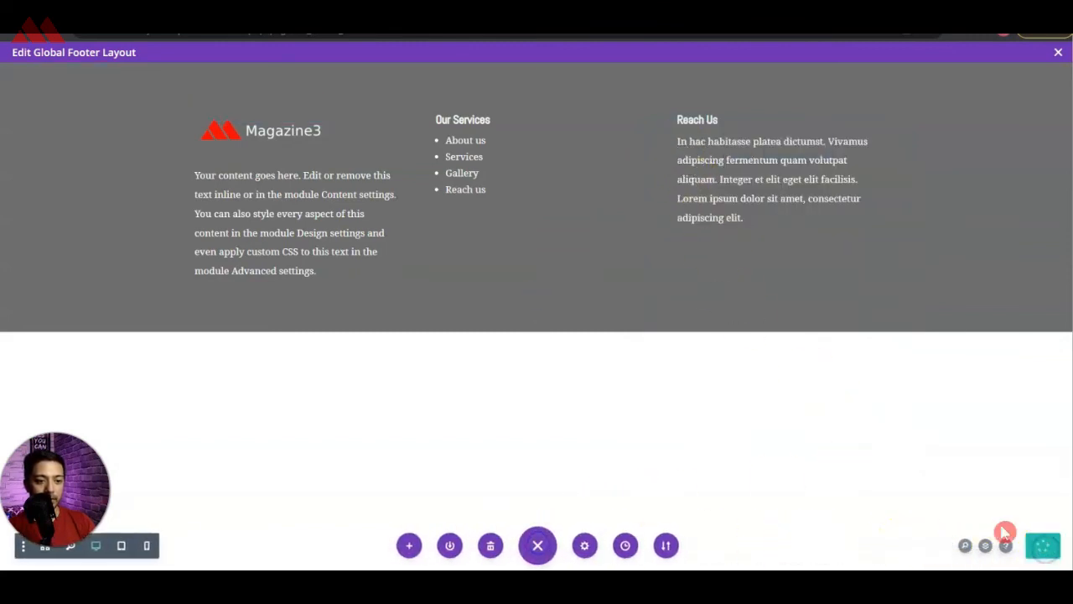
{"action": "left_click", "coordinate": [1058, 57]}
{"action": "left_click", "coordinate": [201, 99]}
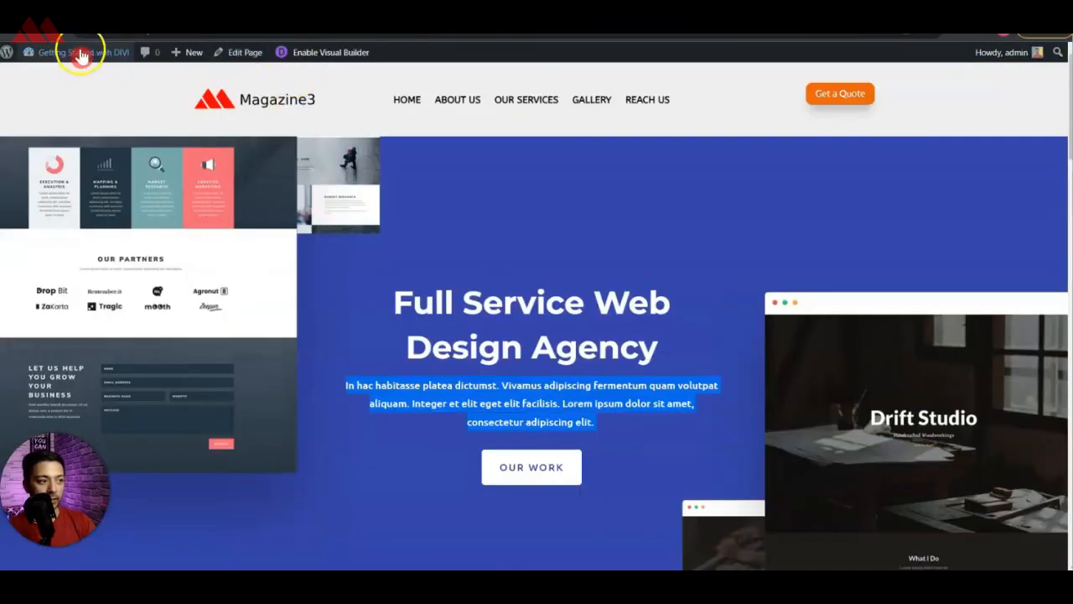
Reload the live homepage and examine the three-column footer at the end of the page
{"action": "key", "text": "Return"}
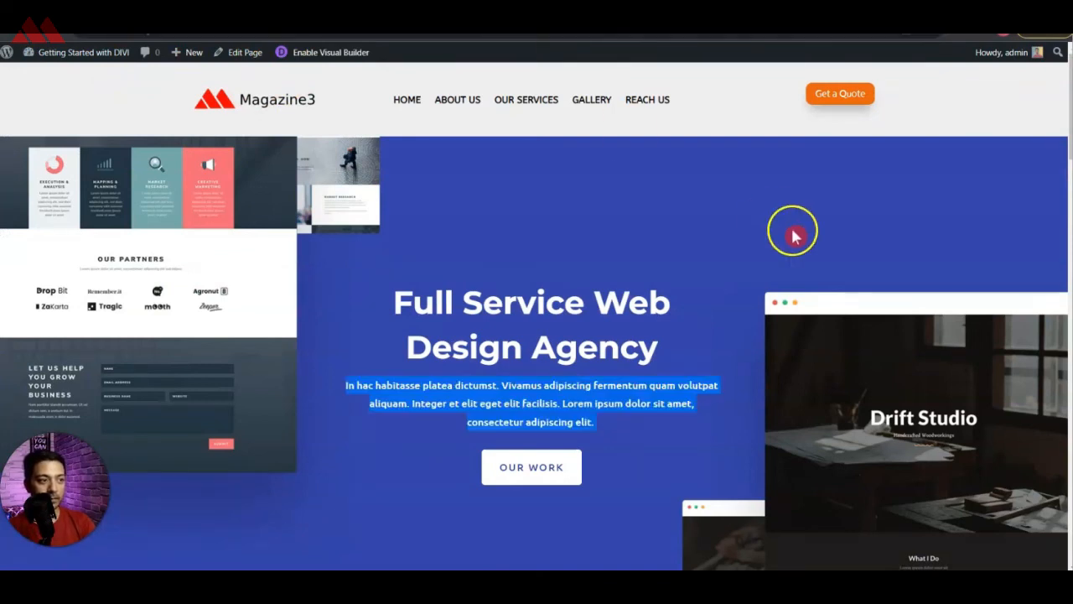
{"action": "scroll", "coordinate": [696, 220], "scroll_direction": "down", "scroll_amount": 20}
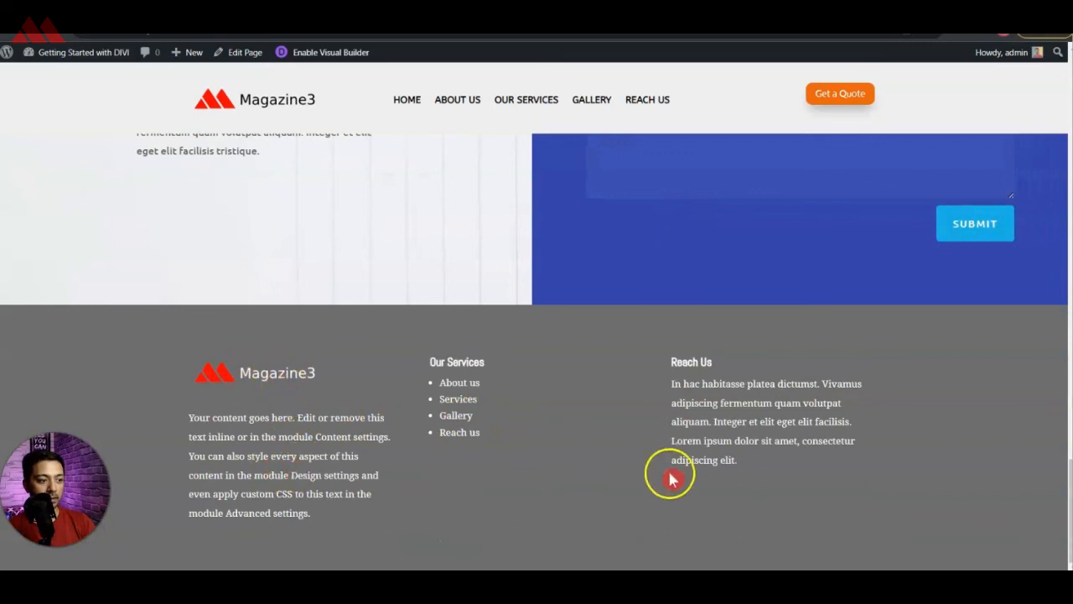
{"action": "scroll", "coordinate": [383, 399], "scroll_direction": "up", "scroll_amount": 3}
{"action": "scroll", "coordinate": [383, 400], "scroll_direction": "down", "scroll_amount": 3}
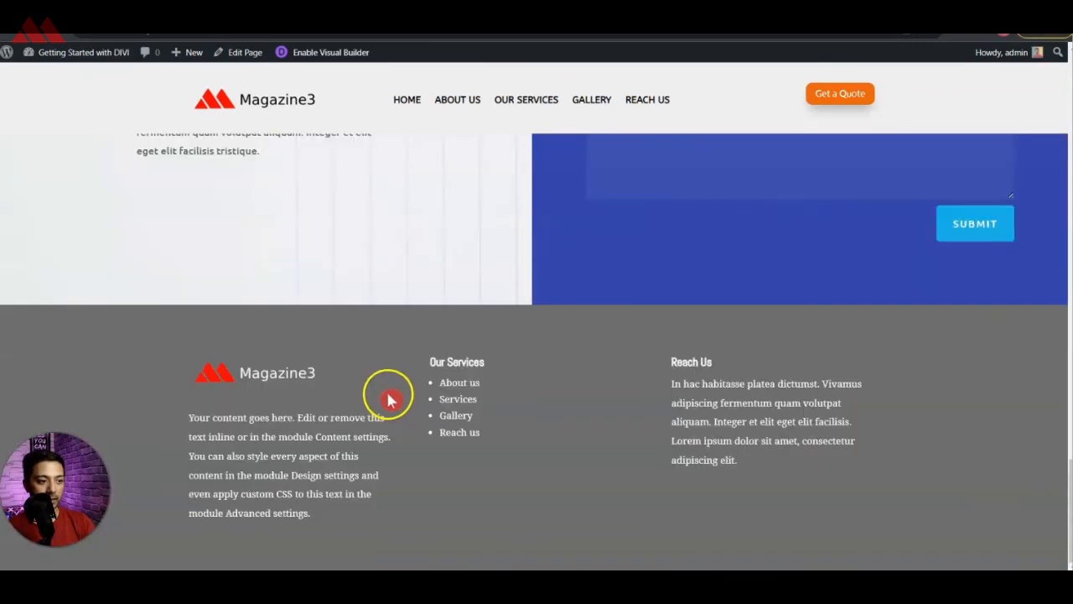